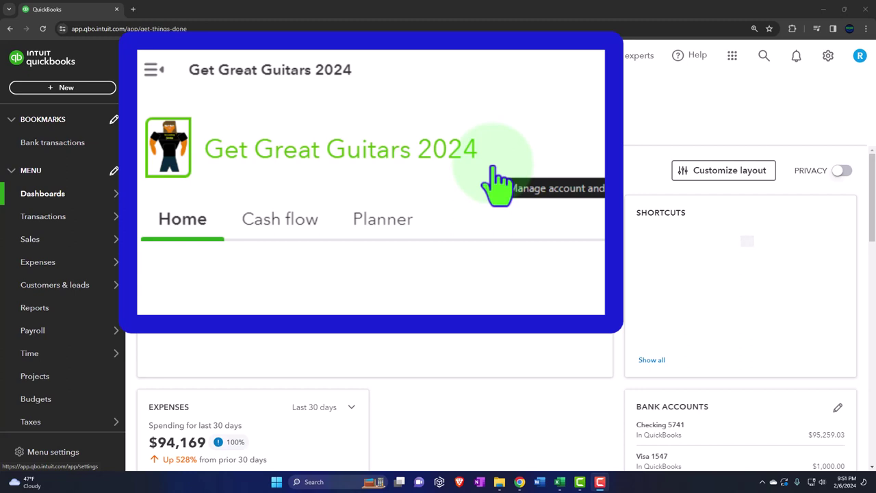
Open the Balance Sheet, Profit and Loss and Trial Balance favorite reports, each in its own new browser tab
click(59, 316)
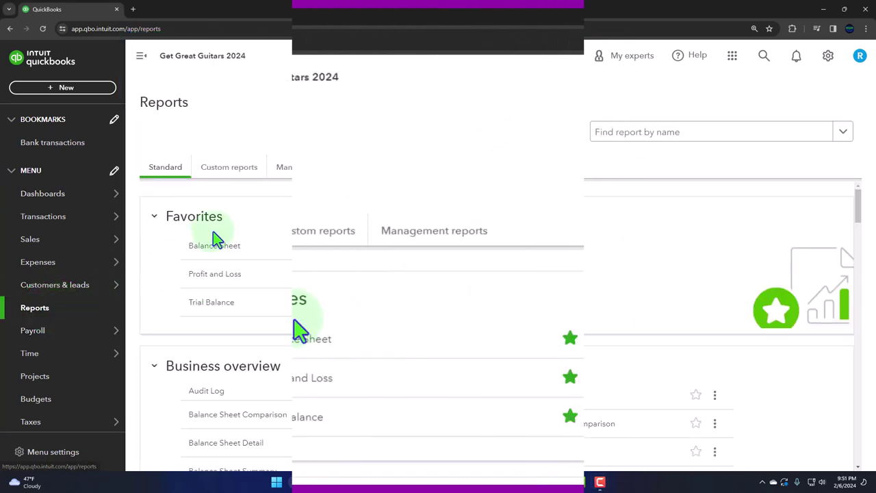
right_click(327, 356)
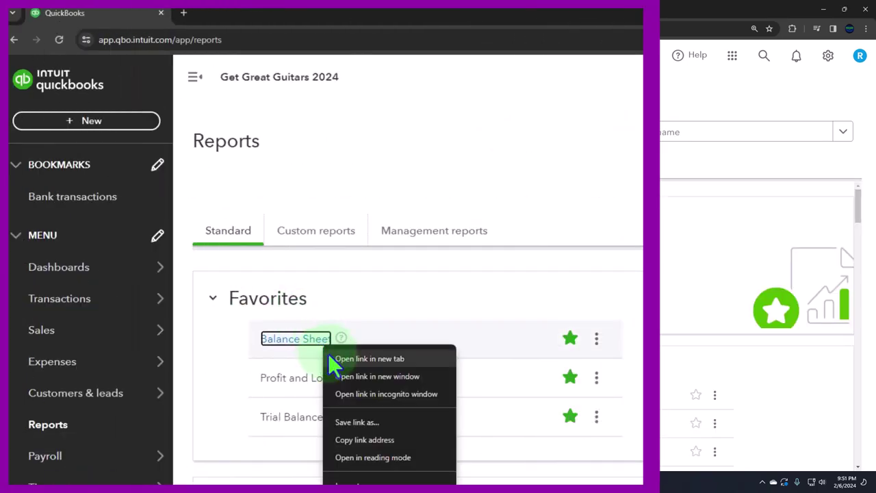
click(391, 361)
right_click(324, 381)
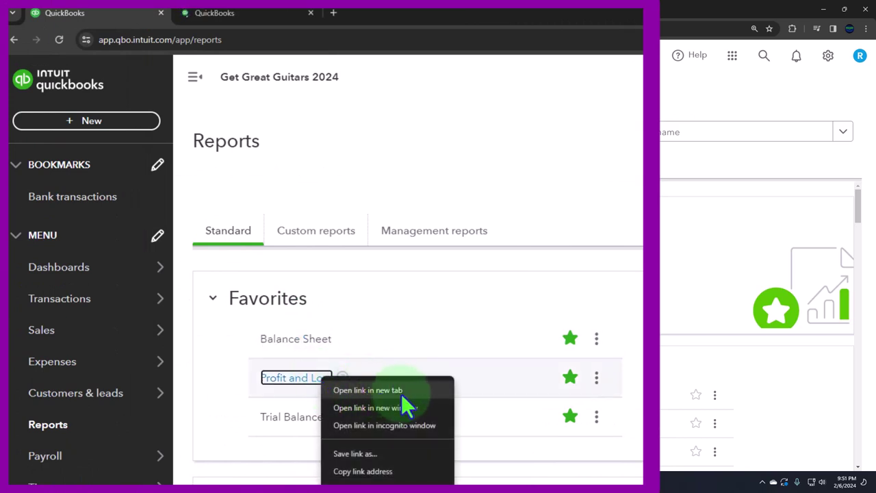
click(402, 392)
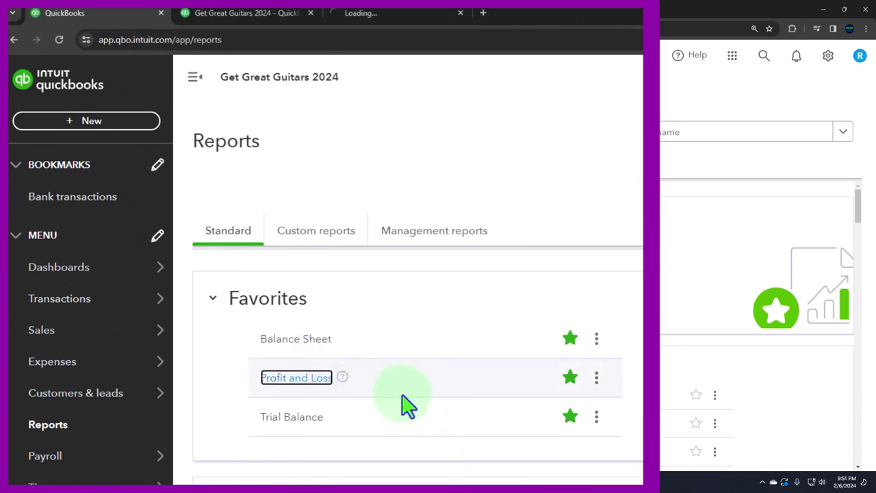
right_click(305, 423)
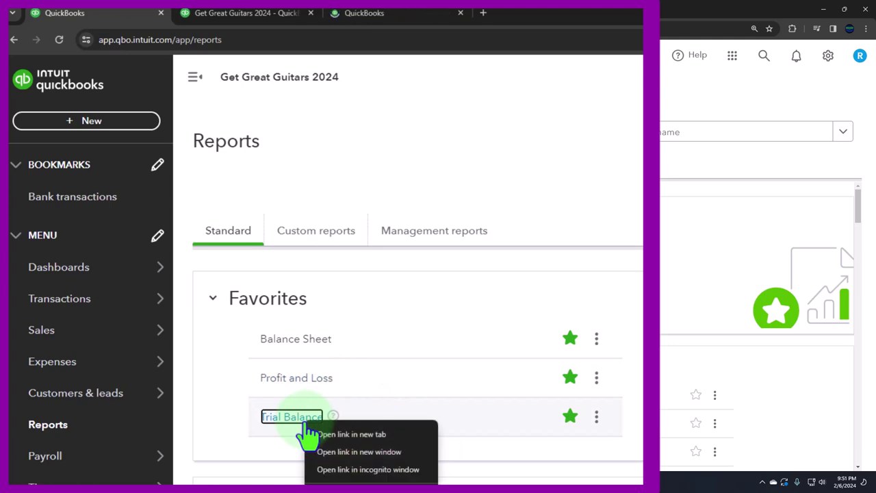
click(367, 433)
Hide the navigation menu on the Balance Sheet report and set its period from 01/01/2024 to 02/29/2024
click(242, 13)
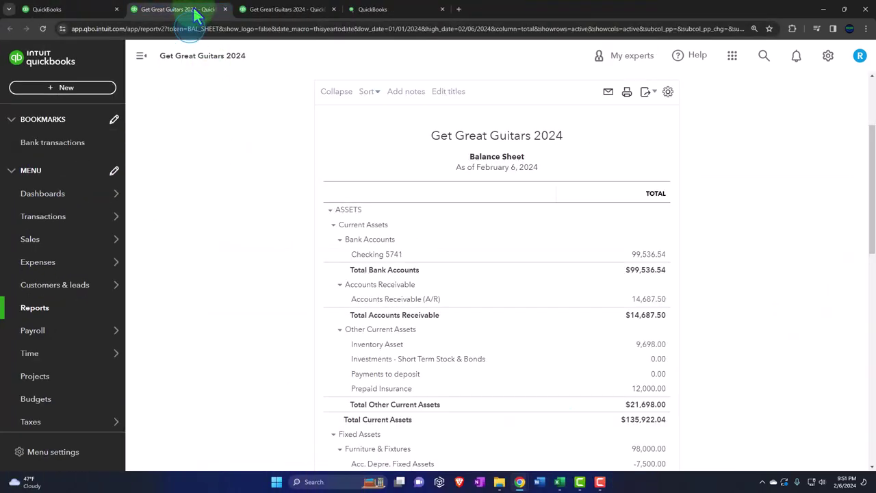
click(142, 55)
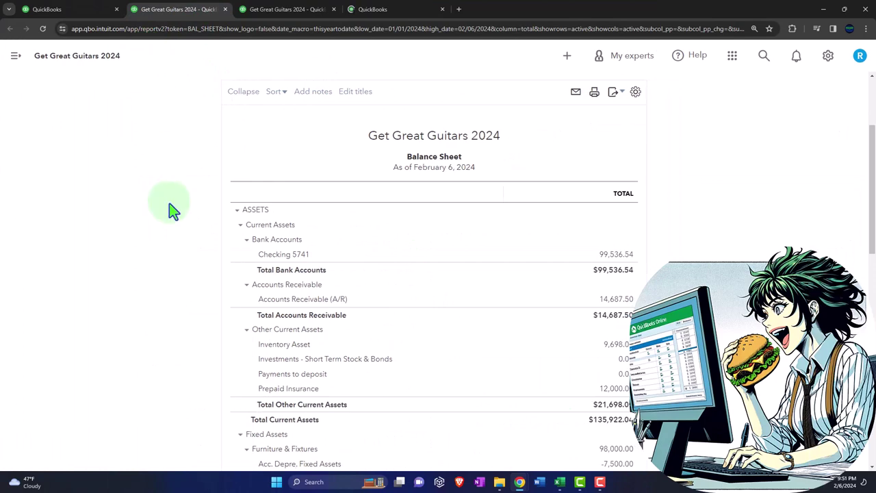
scroll(171, 211, up, 3)
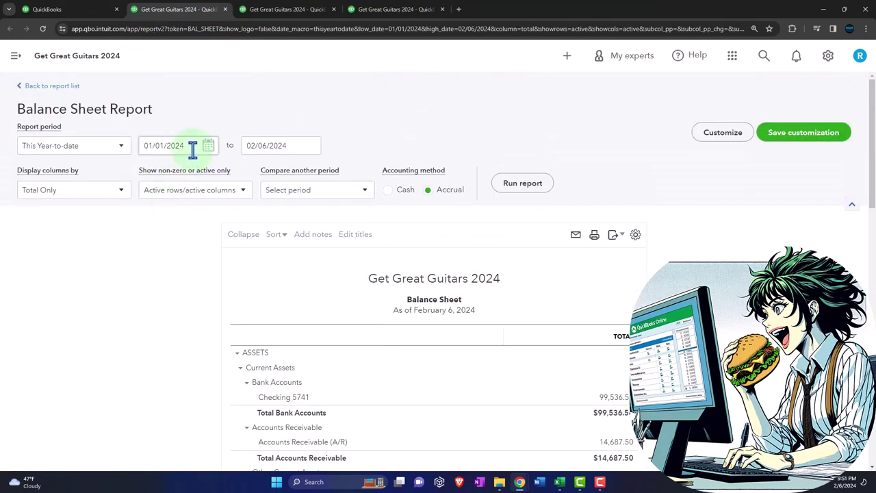
click(192, 145)
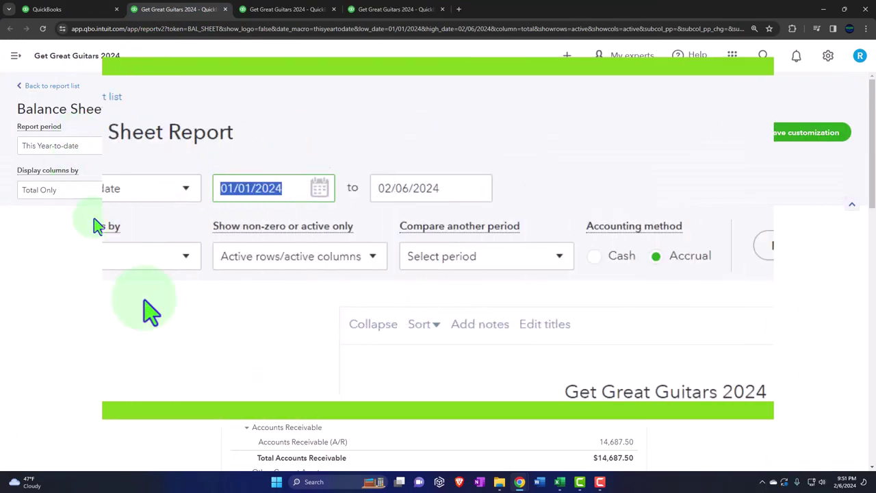
text(01/01/2024)
key(Tab)
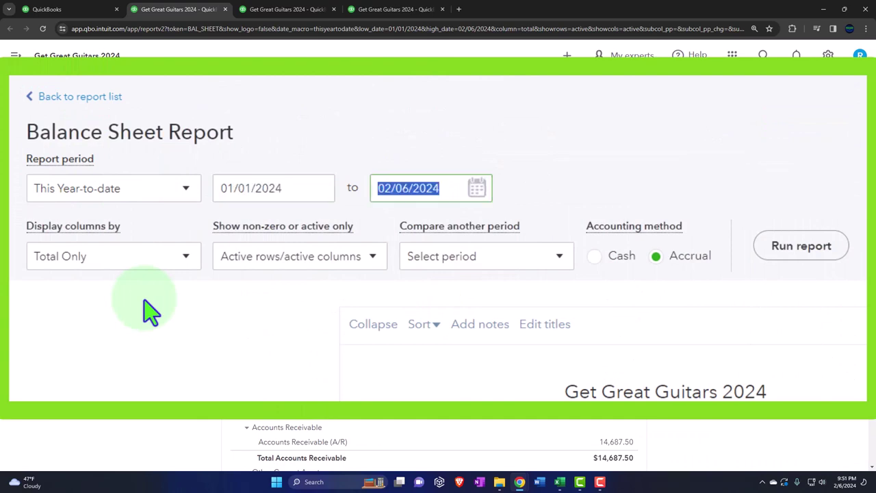
text(022924)
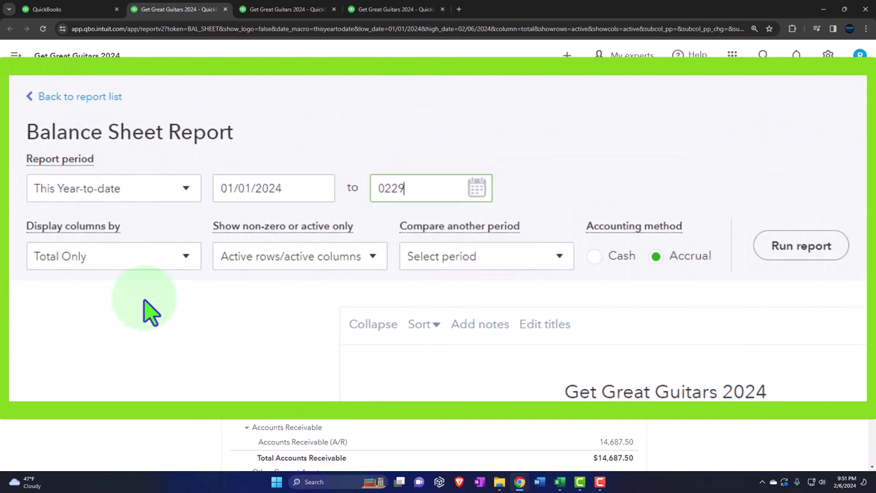
click(145, 309)
Display the Balance Sheet columns by Months and run the report
click(182, 258)
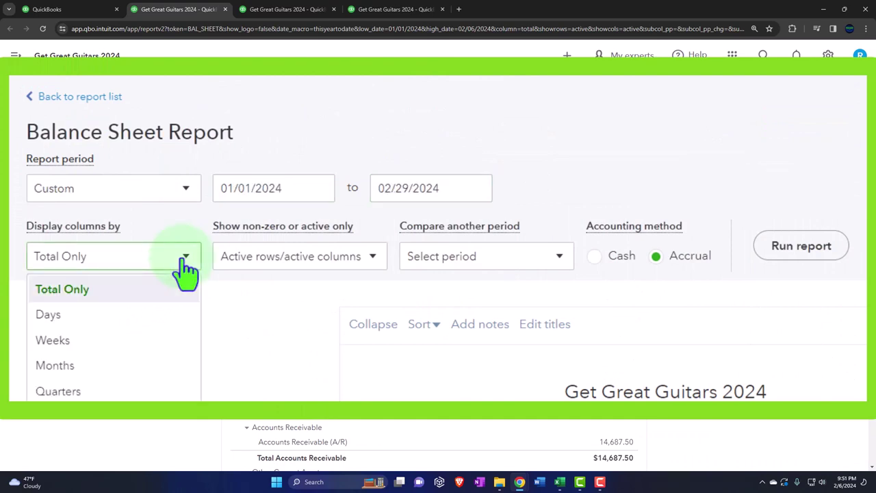
click(146, 367)
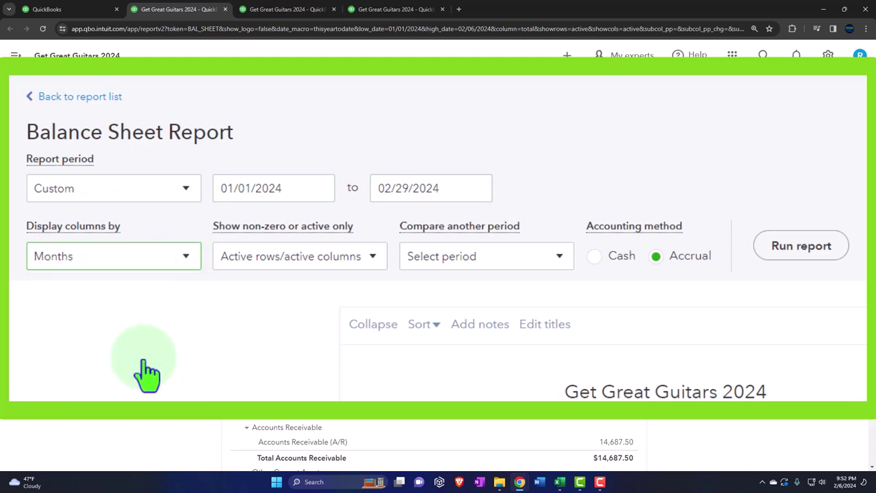
click(801, 246)
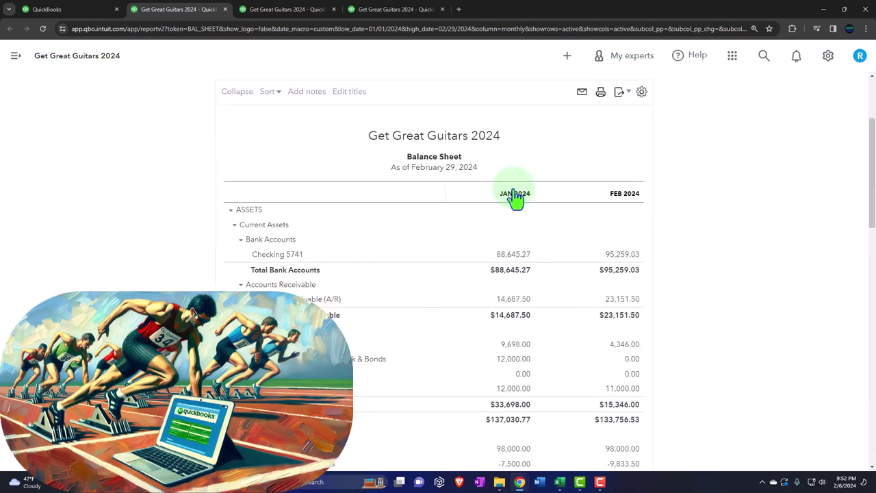
Set the Profit and Loss report period from 01/01/2024 to 02/29/2024
click(289, 9)
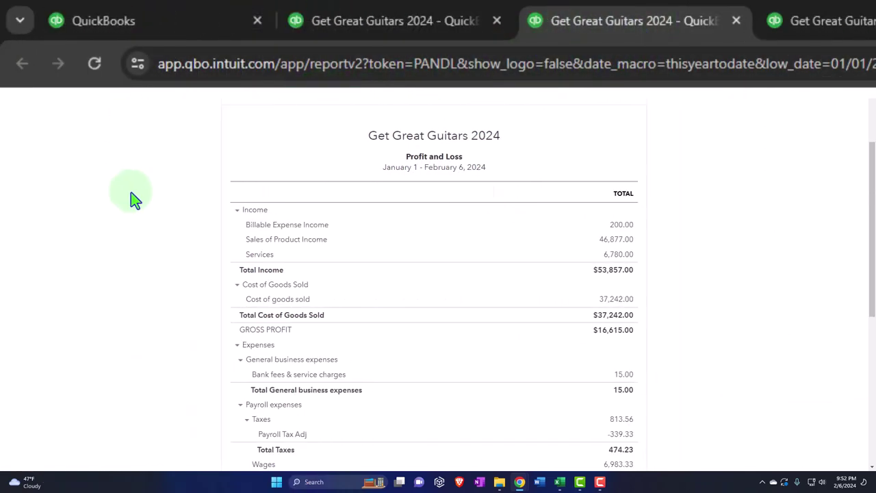
click(198, 144)
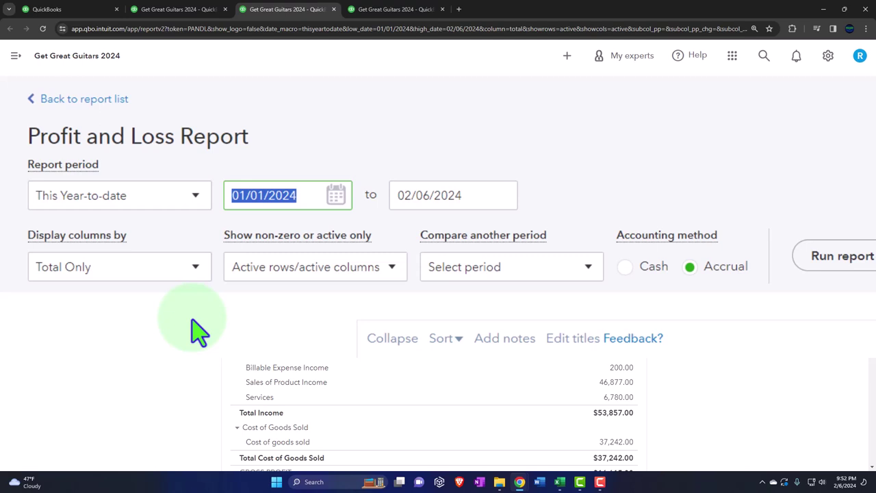
text(01/01/202)
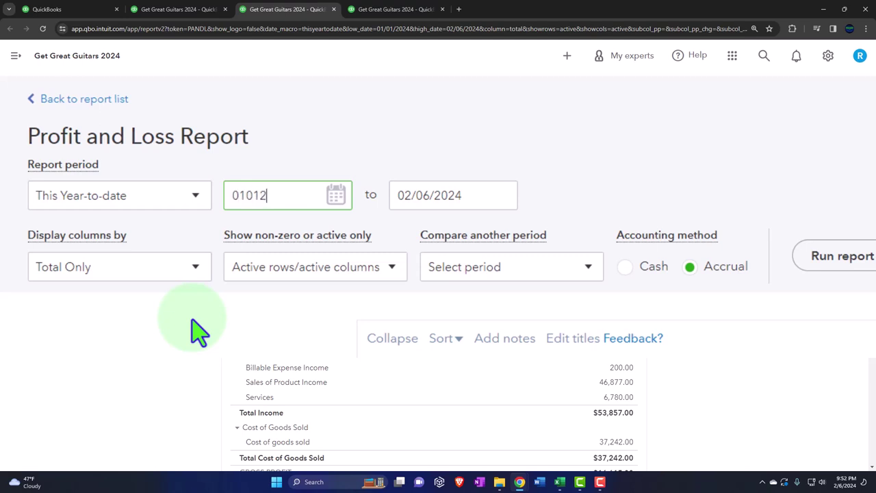
text(4)
key(Tab)
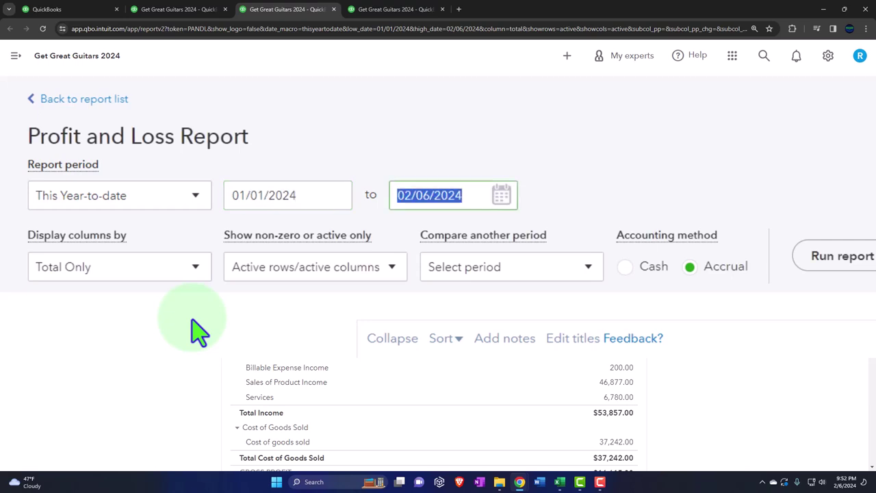
text(02/29/2024)
key(Tab)
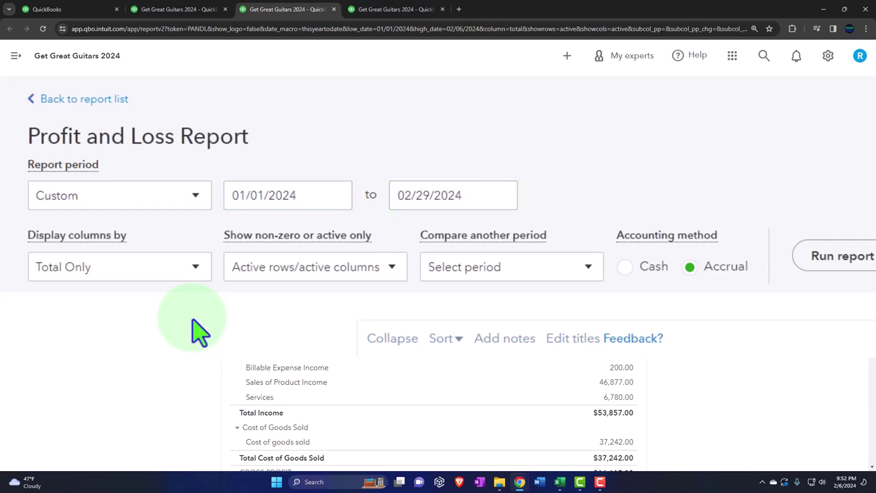
Display the Profit and Loss columns by Months and run the report
click(199, 280)
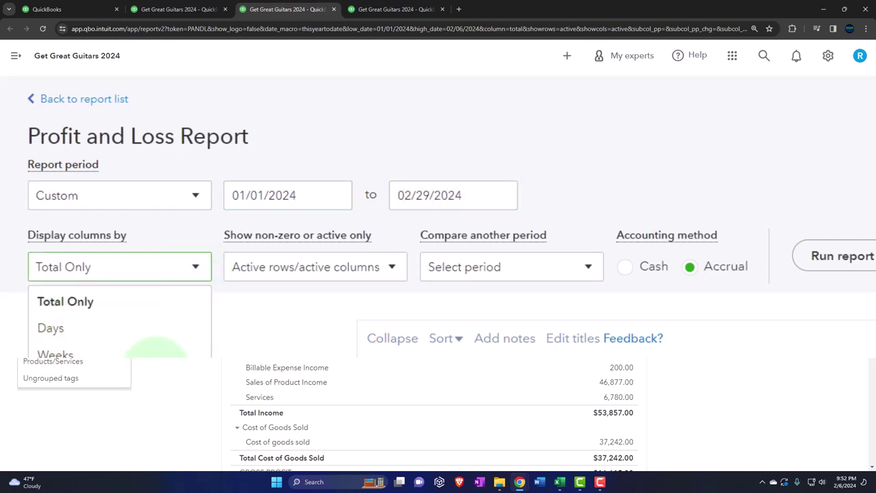
click(158, 352)
click(864, 274)
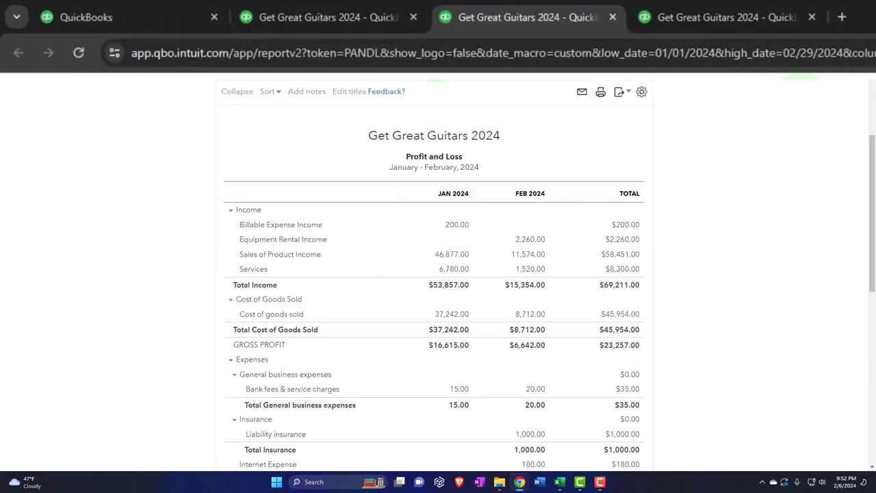
Hide the navigation menu on the Trial Balance report and set its period from 01/01/2024 to 02/29/2024
click(695, 20)
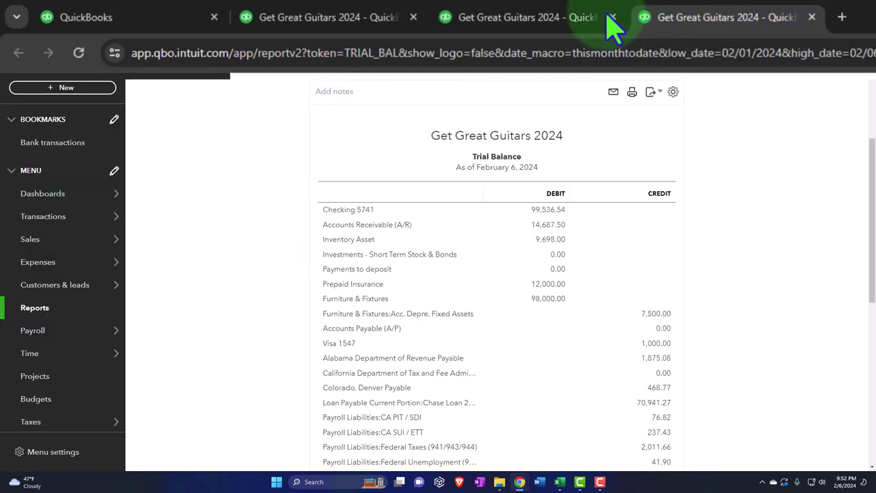
click(185, 174)
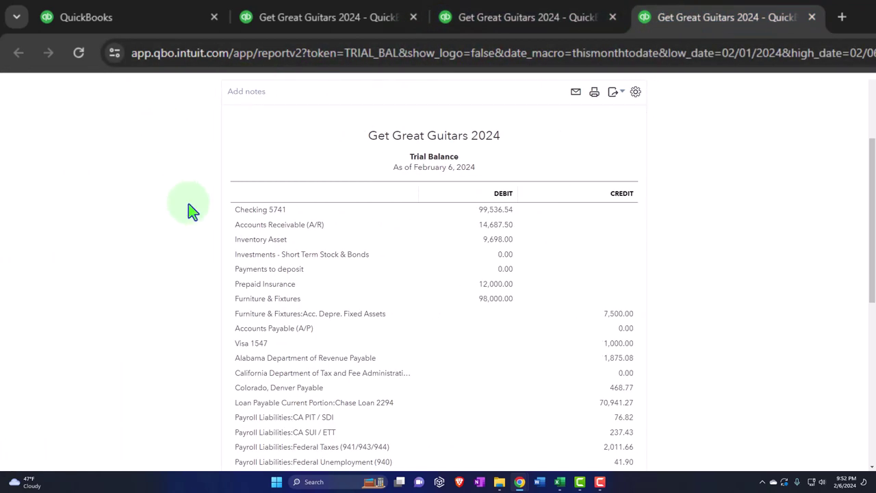
scroll(190, 210, up, 2)
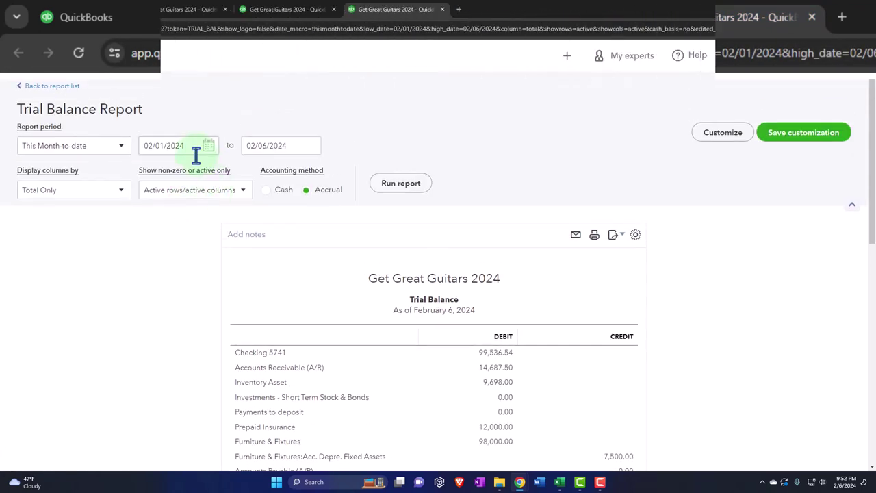
drag(196, 153, 136, 137)
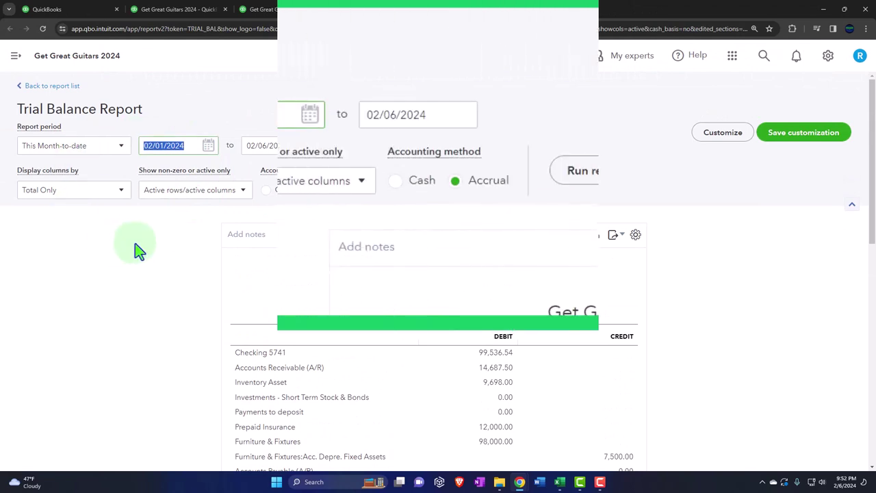
text(01/01/2024)
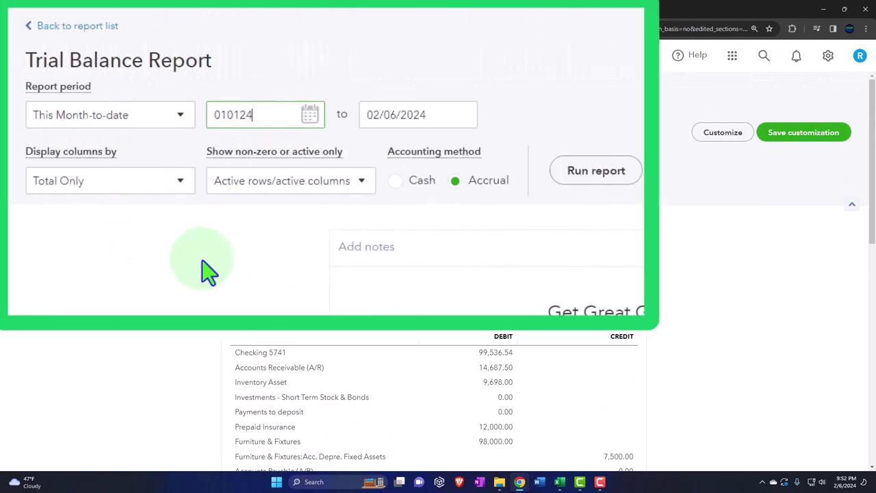
key(Tab)
text(022924)
click(202, 260)
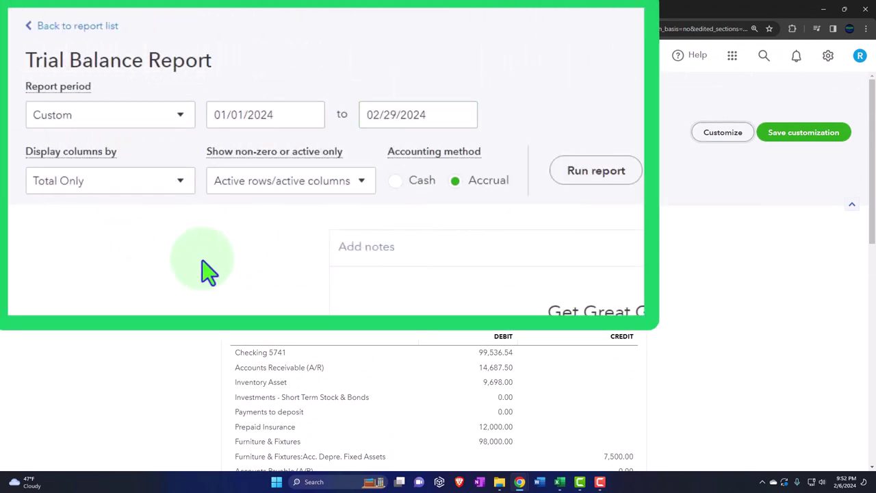
Display the Trial Balance columns by Months and run the report
click(180, 183)
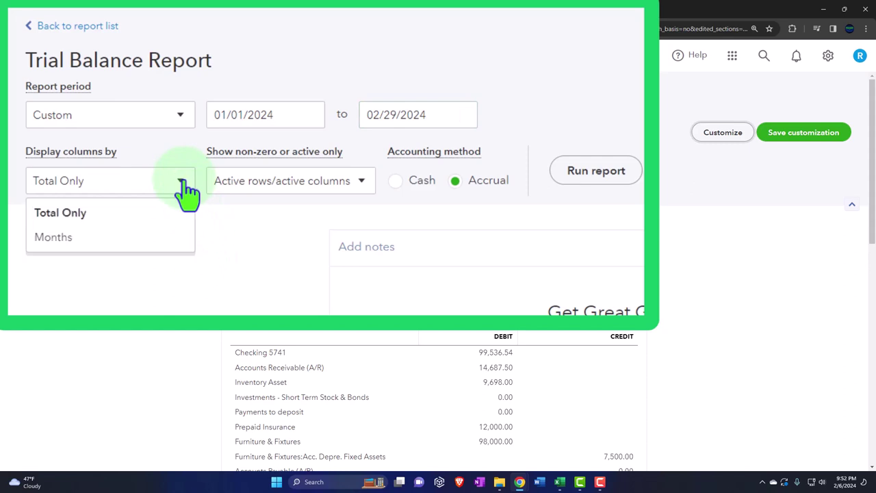
click(153, 236)
click(401, 183)
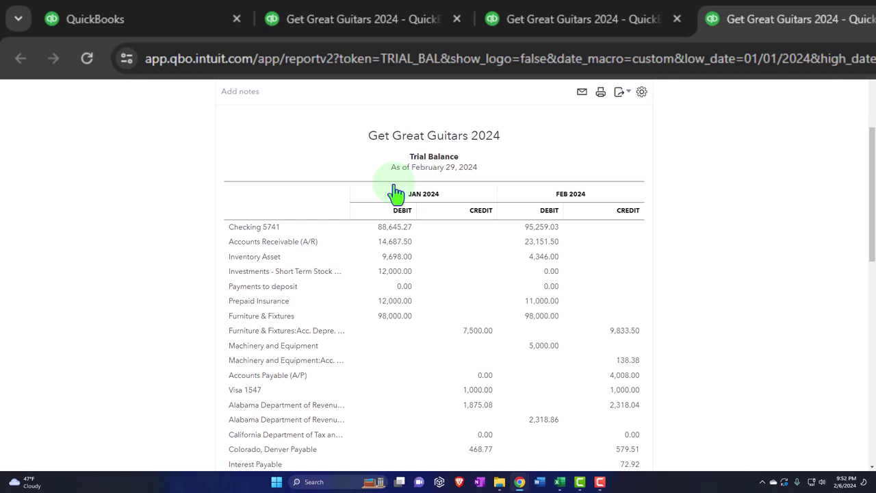
Return to the Profit and Loss report and enlarge the page to examine the January and February columns
click(615, 21)
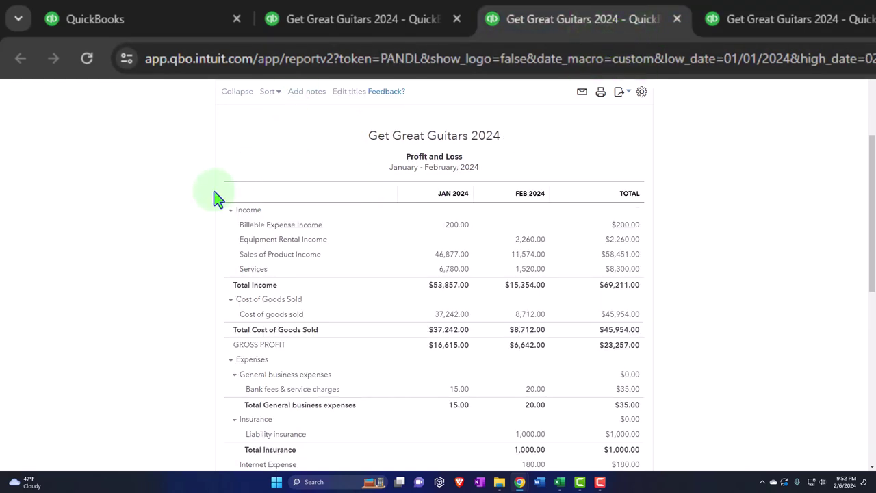
key(ctrl+plus)
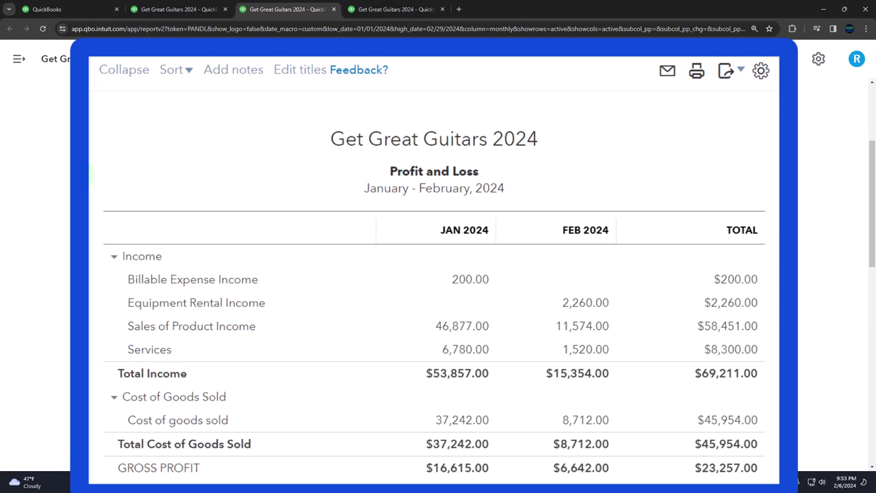
Collapse the Assets and the Liabilities and Equity sections of the Balance Sheet report
click(179, 10)
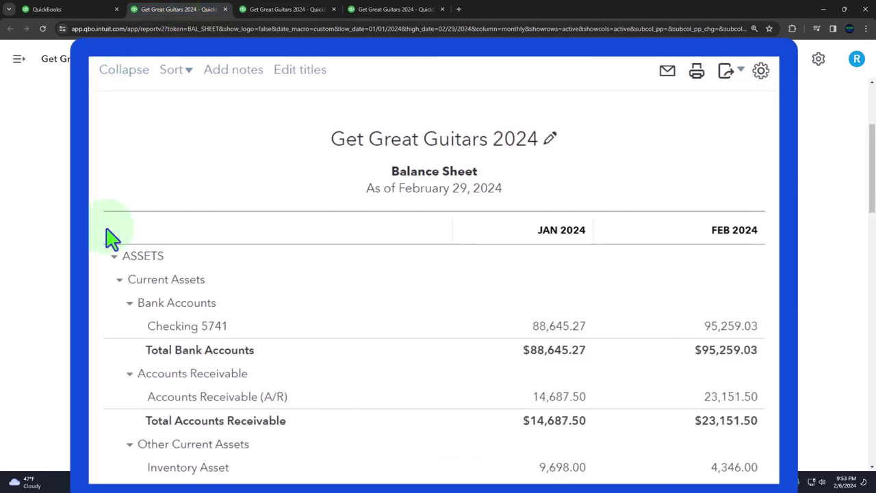
scroll(105, 262, down, 3)
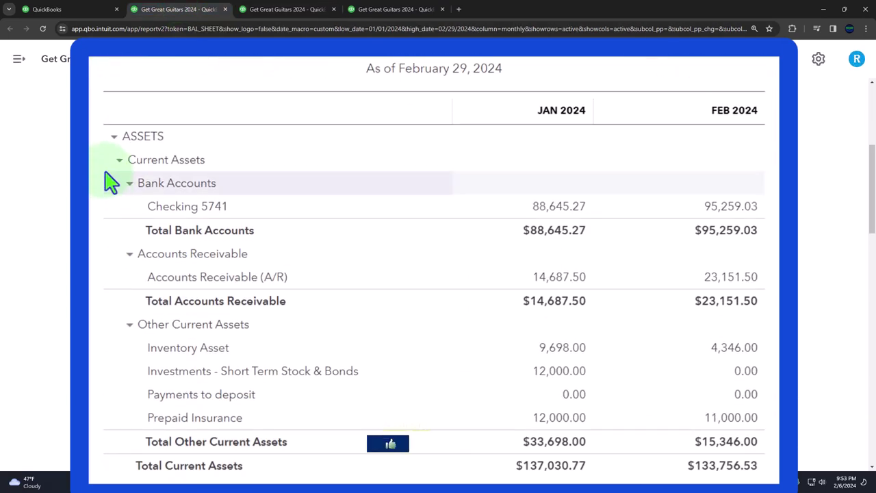
click(113, 140)
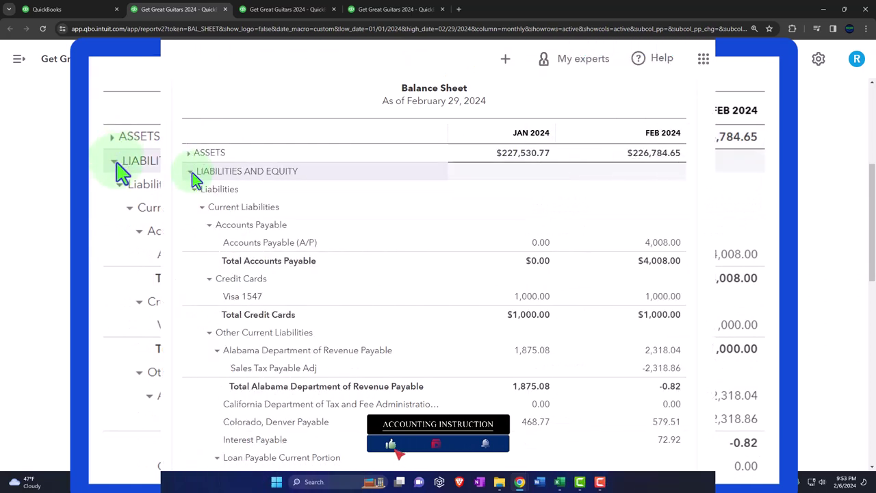
click(114, 160)
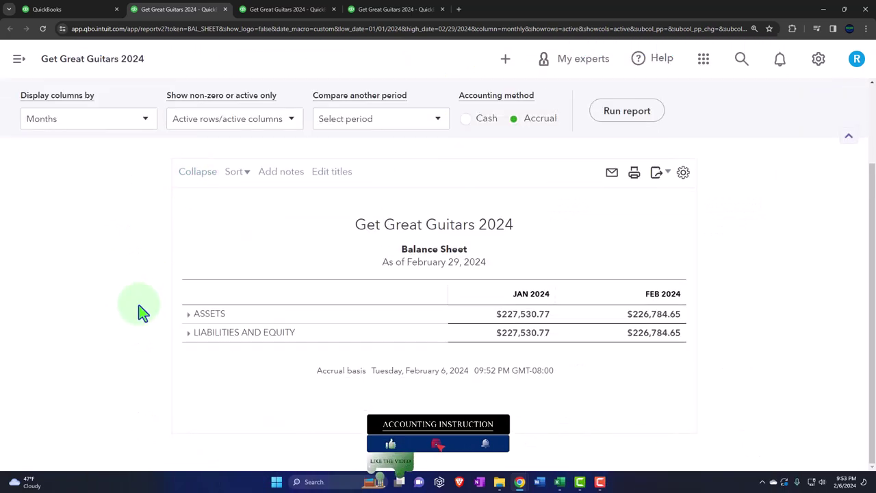
Enlarge the Balance Sheet, expand Liabilities and Equity, and collapse its Liabilities and Equity subsections to their monthly totals
key(ctrl+plus)
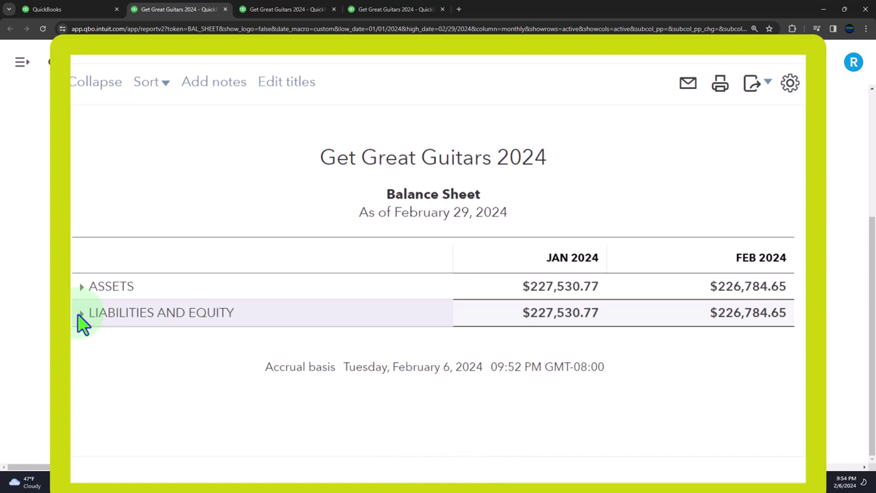
click(83, 314)
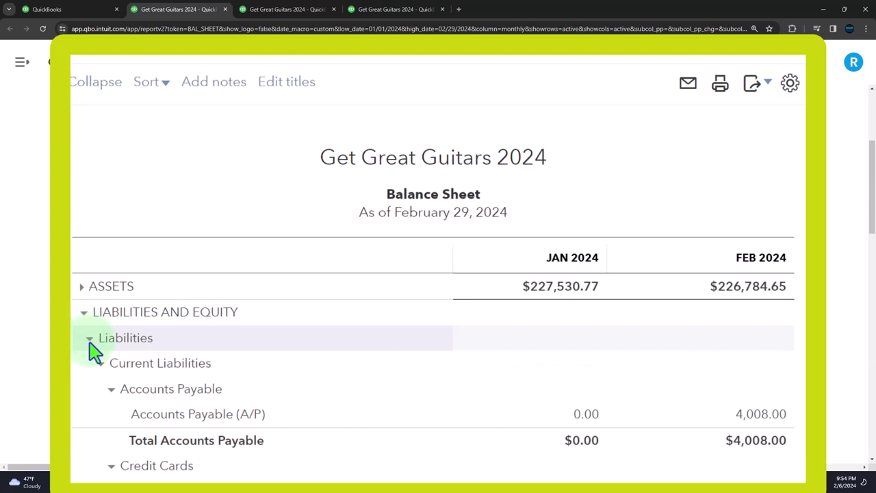
click(89, 340)
click(89, 365)
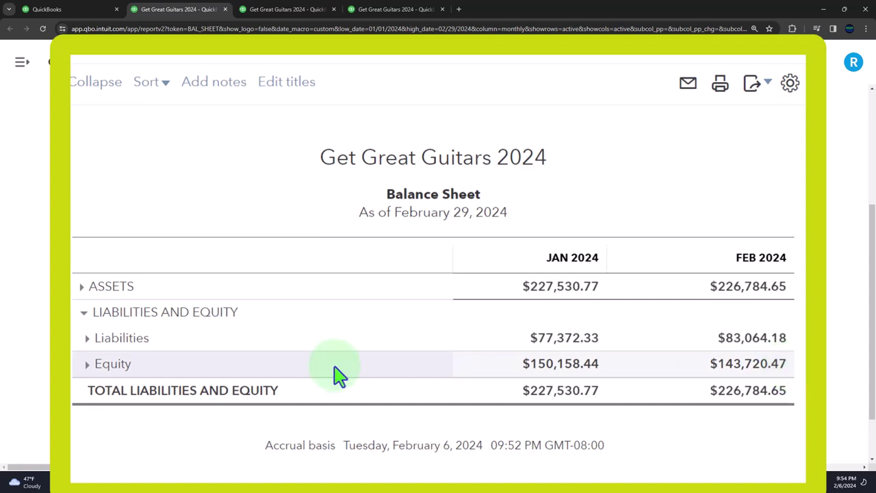
click(89, 365)
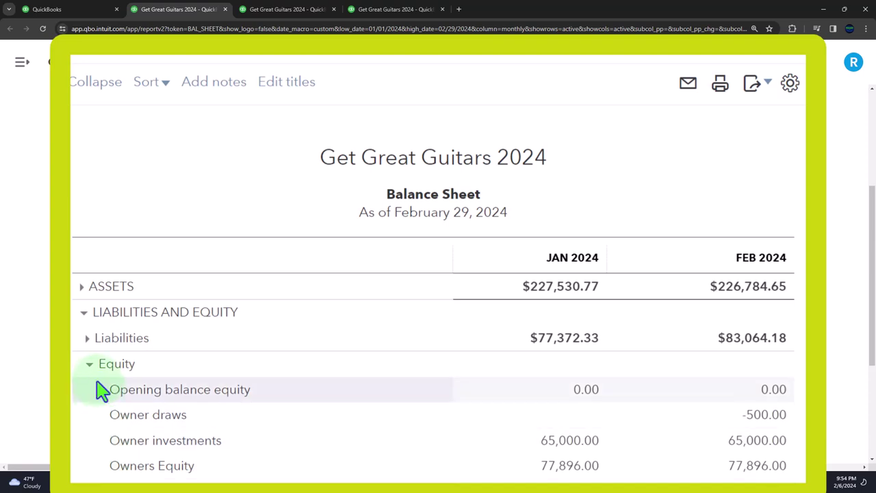
click(90, 365)
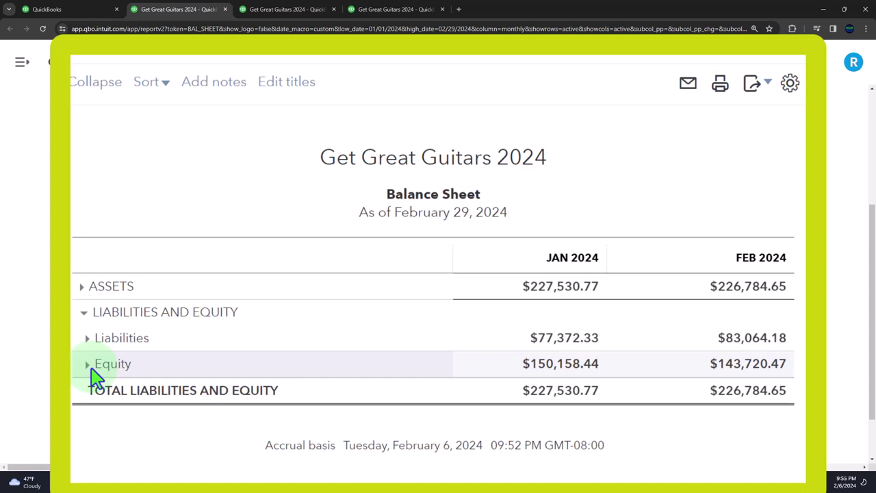
Expand the Assets section of the Balance Sheet and examine the January and February current and fixed asset accounts
click(82, 287)
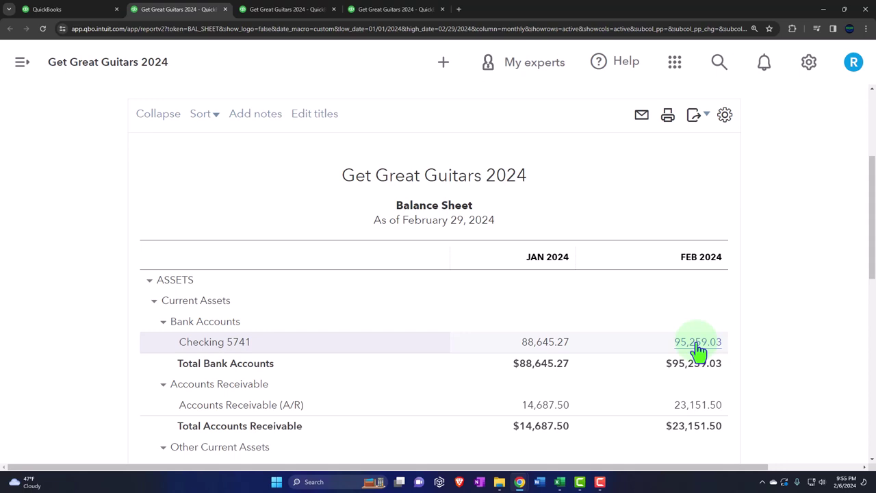
scroll(698, 350, down, 3)
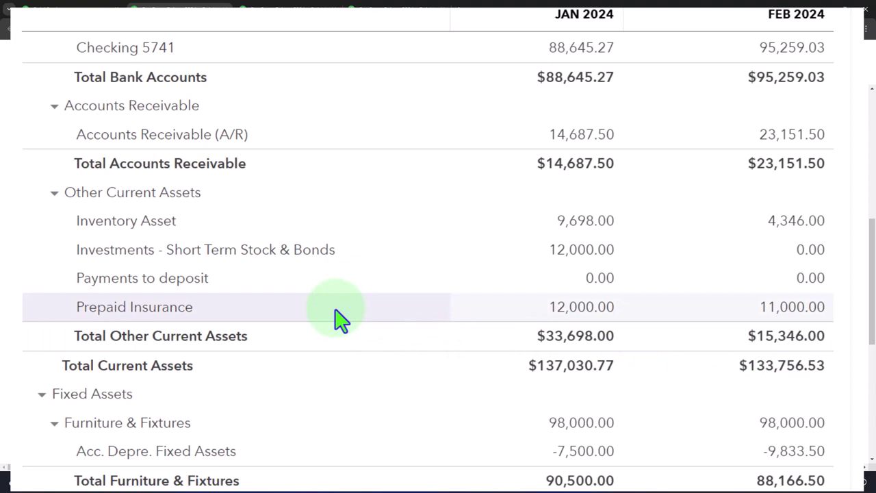
scroll(340, 320, down, 2)
scroll(340, 320, down, 1)
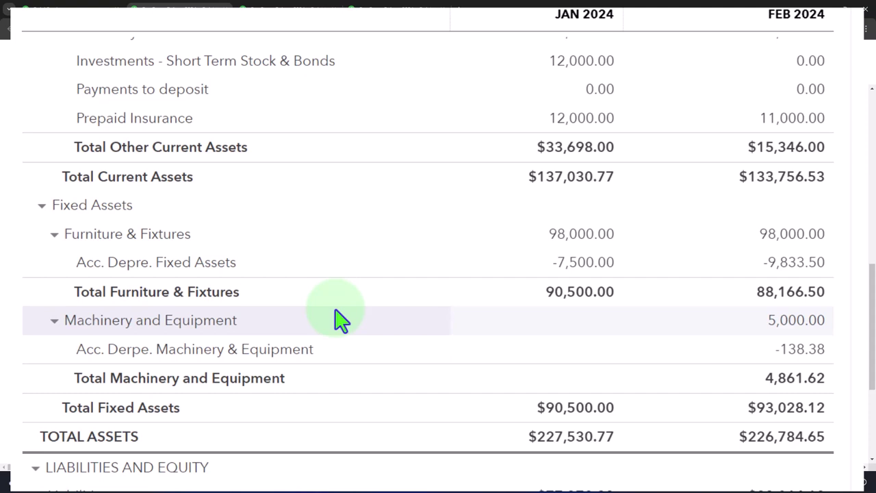
scroll(341, 321, down, 1)
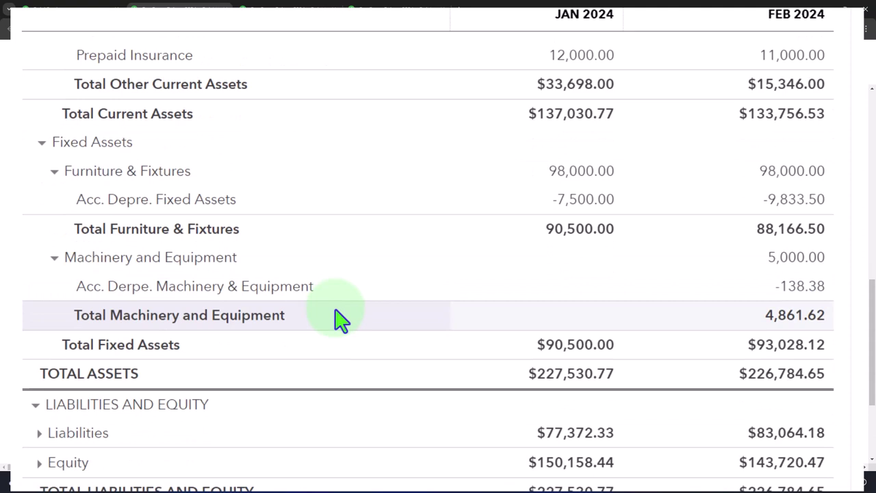
Expand the Liabilities subsection to view its accounts, and collapse the whole Liabilities and Equity section
click(39, 434)
scroll(16, 377, down, 5)
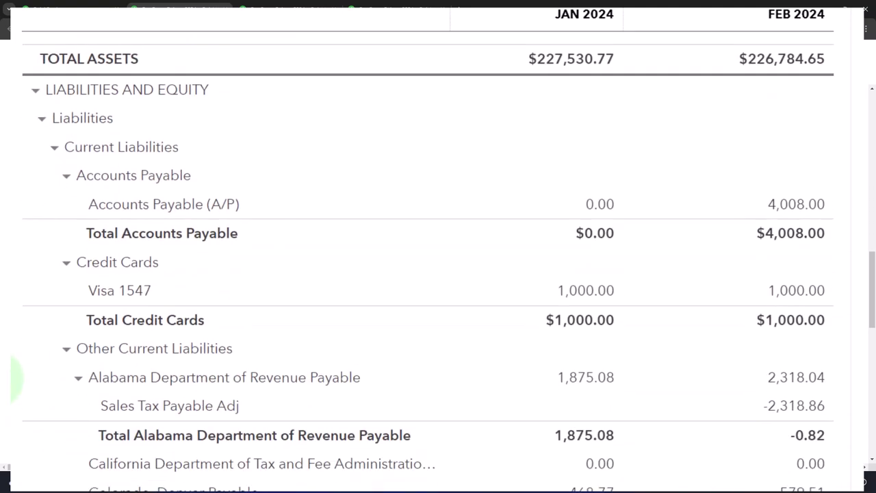
click(36, 90)
scroll(14, 183, up, 8)
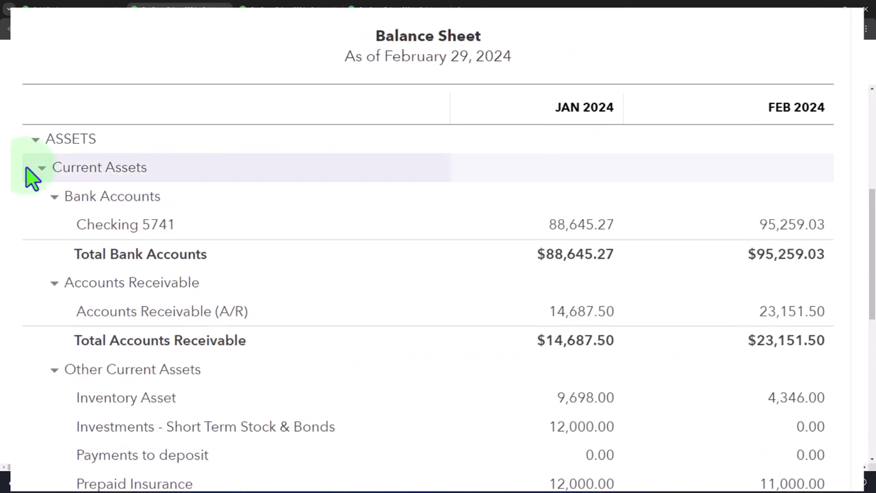
Collapse Current Assets, Fixed Assets and the whole Assets section, and expand Liabilities and Equity with the Liabilities subsection collapsed
click(40, 171)
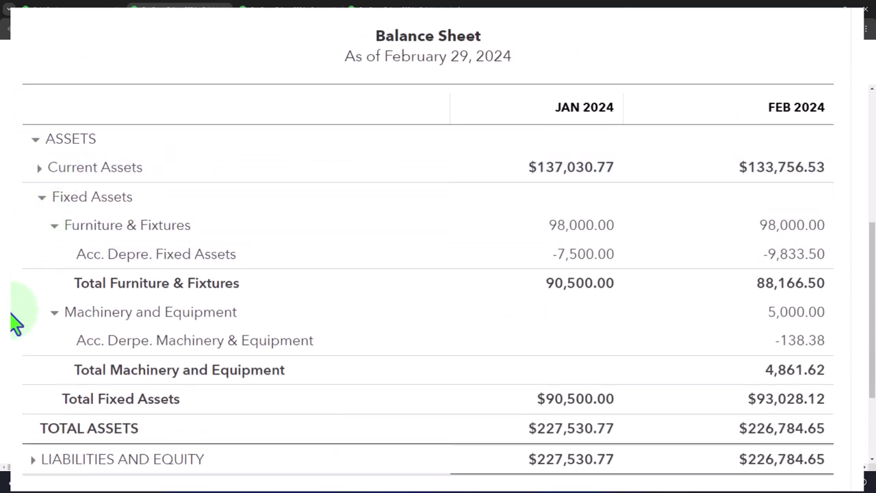
click(40, 170)
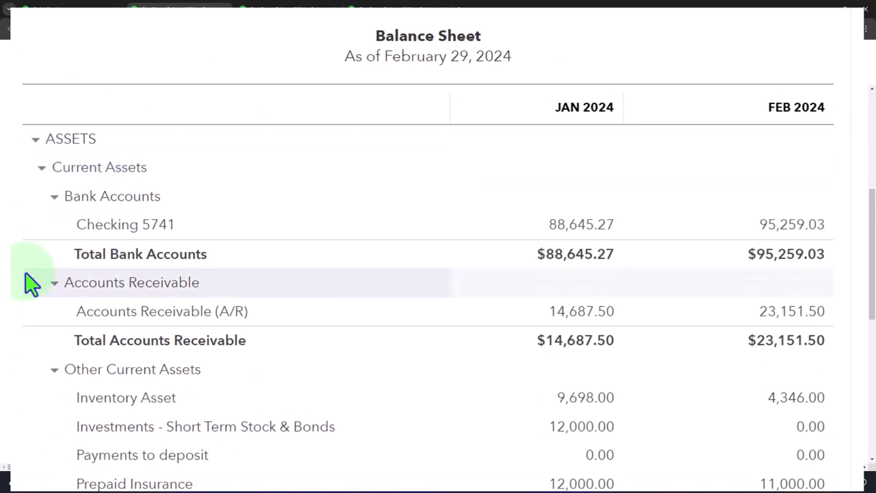
click(43, 172)
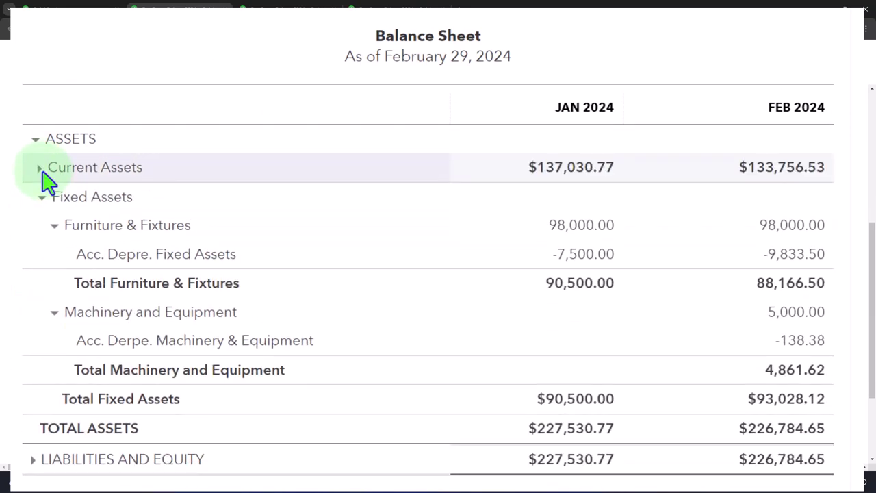
click(41, 199)
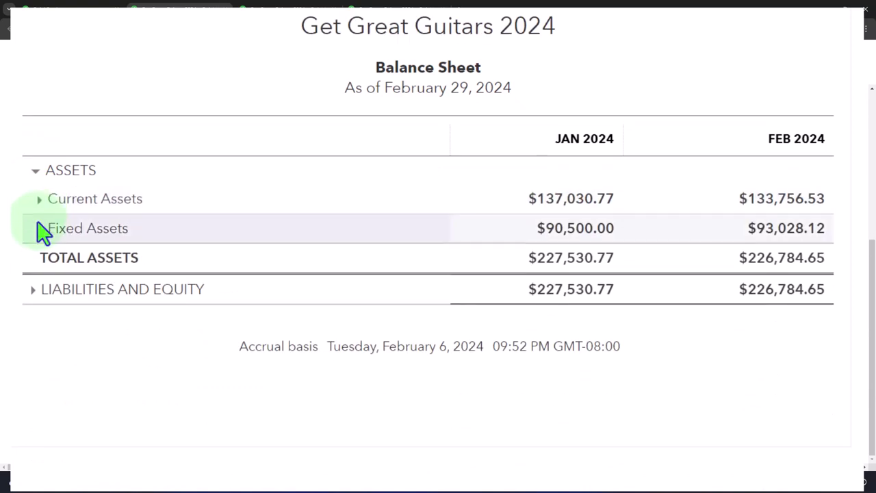
click(36, 172)
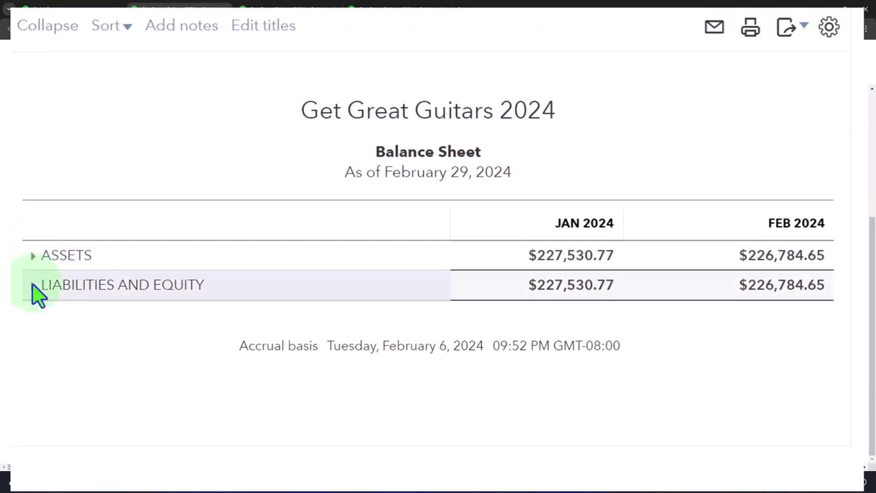
click(33, 285)
click(40, 314)
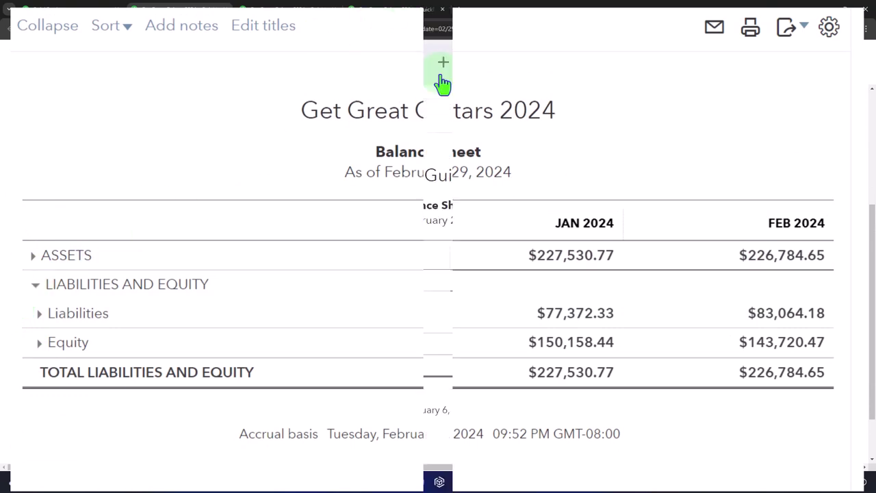
Look over the list of new customer, vendor, team and other transaction forms, and close it
click(442, 77)
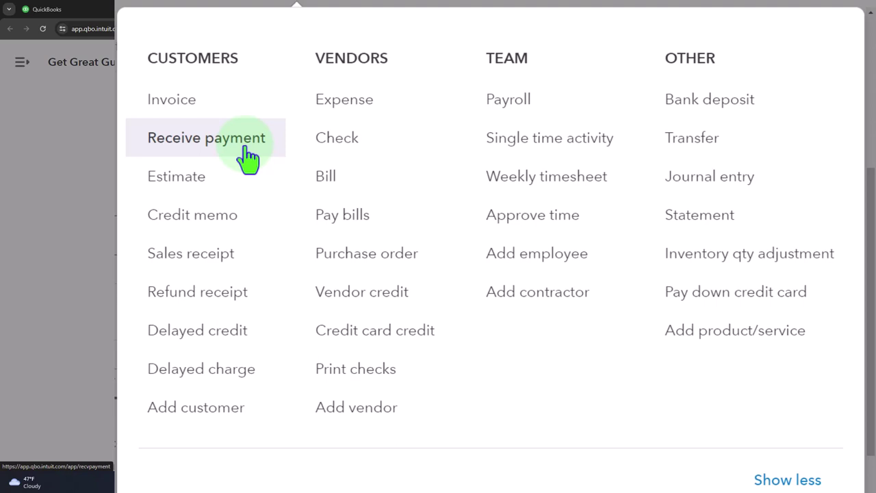
click(92, 274)
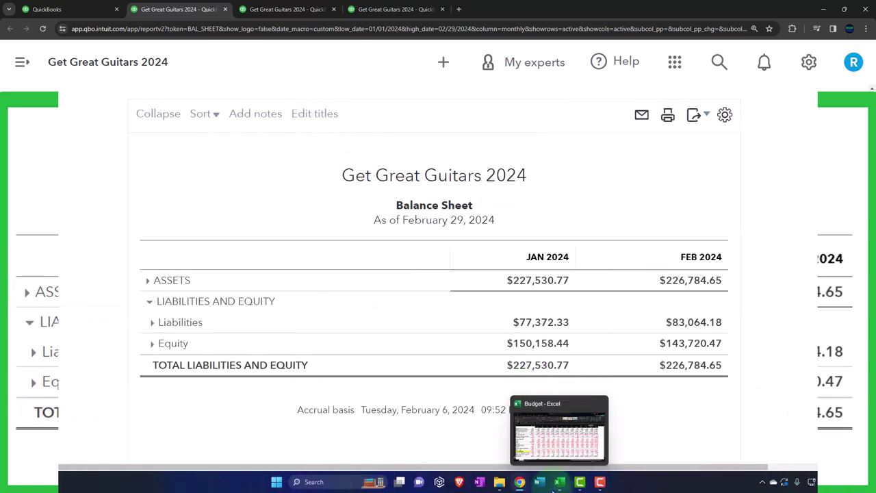
Switch to Excel to examine the monthly income and expense figures in the Budget workbook, and return to the Balance Sheet
click(560, 482)
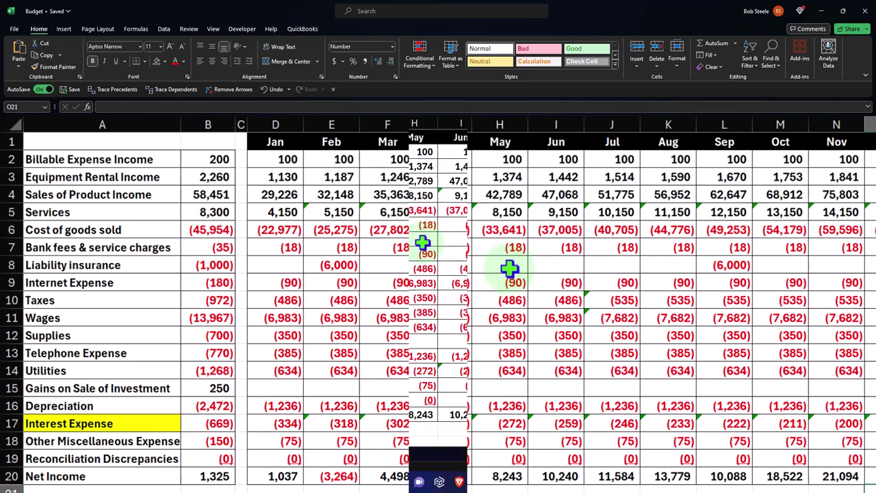
click(560, 484)
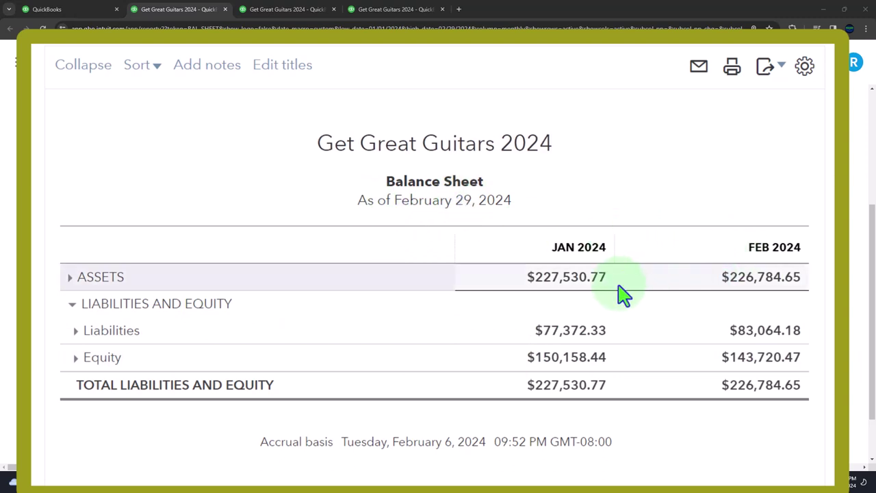
Expand Assets, Current Assets and Fixed Assets on the Balance Sheet to examine their individual accounts for both months
click(70, 278)
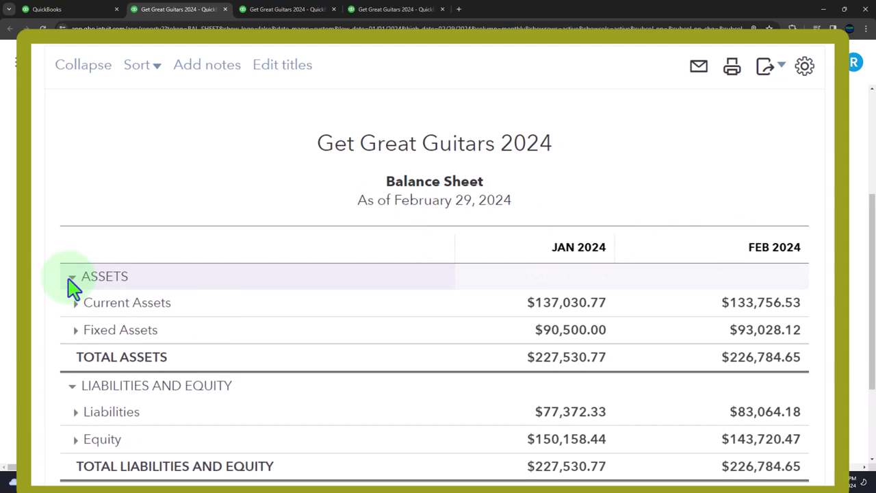
click(77, 304)
scroll(79, 310, down, 4)
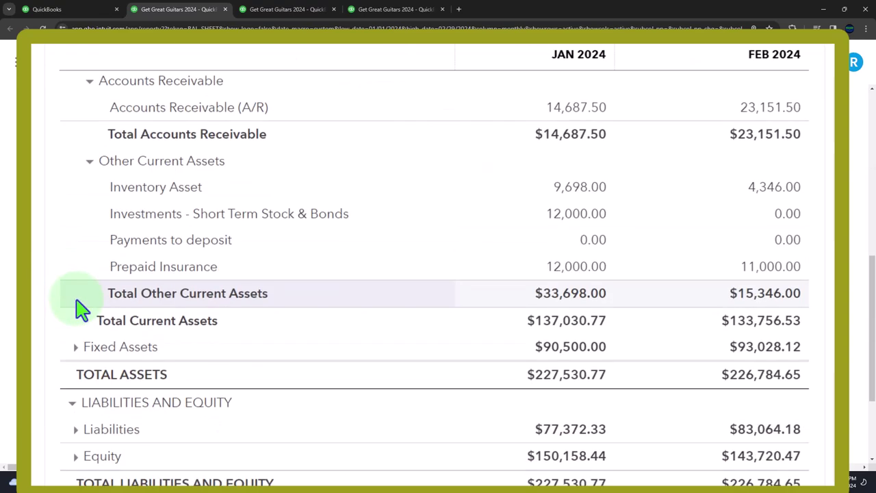
click(76, 347)
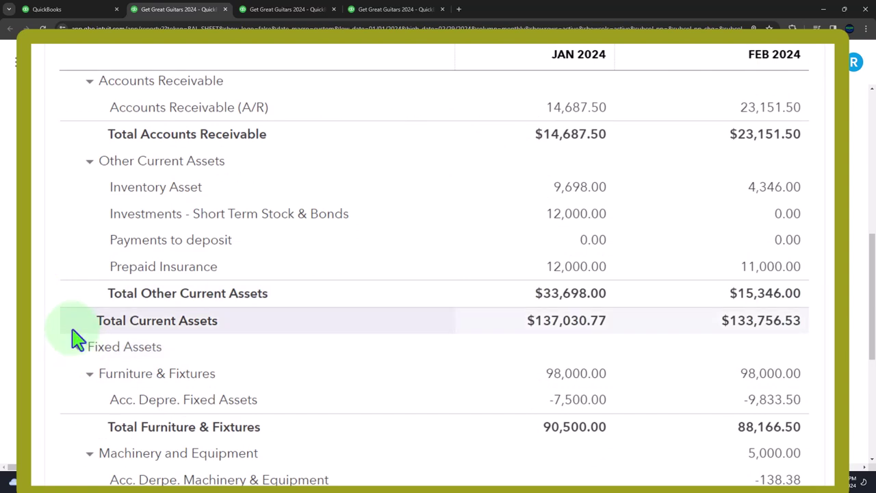
scroll(77, 337, down, 2)
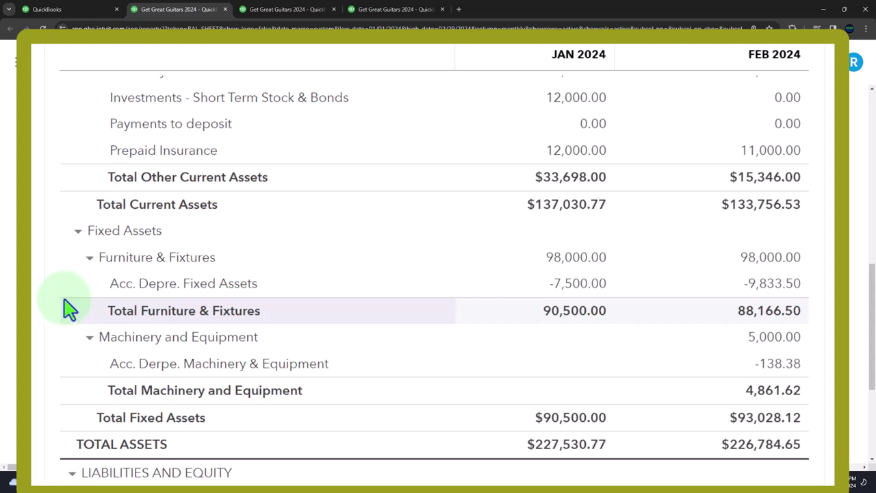
Switch to the Trial Balance report, set its columns to Total Only and run the report
click(370, 15)
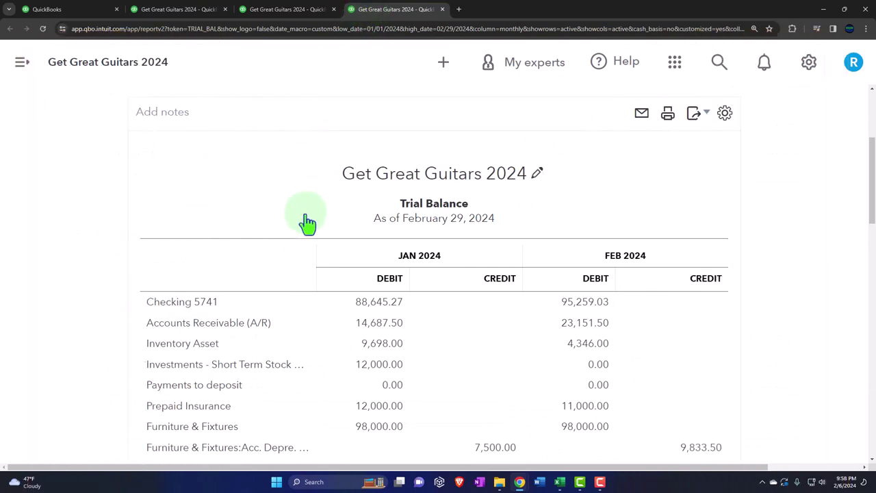
click(170, 234)
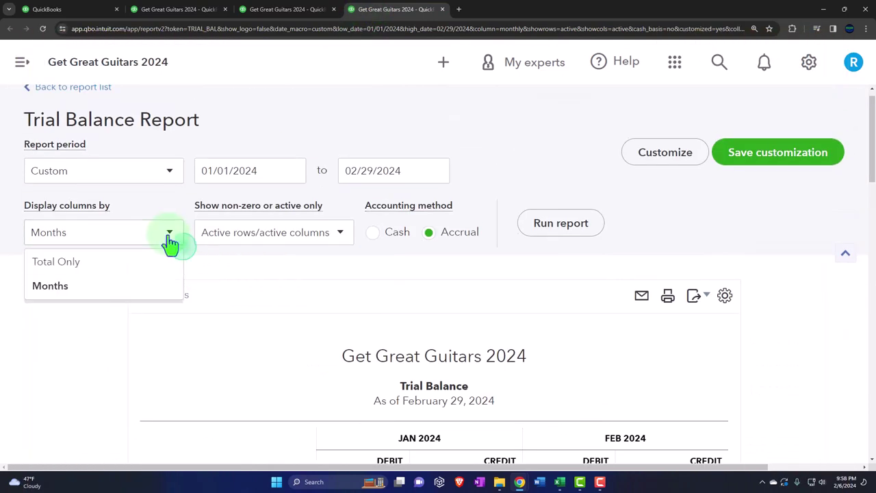
click(153, 263)
click(561, 226)
scroll(561, 235, down, 4)
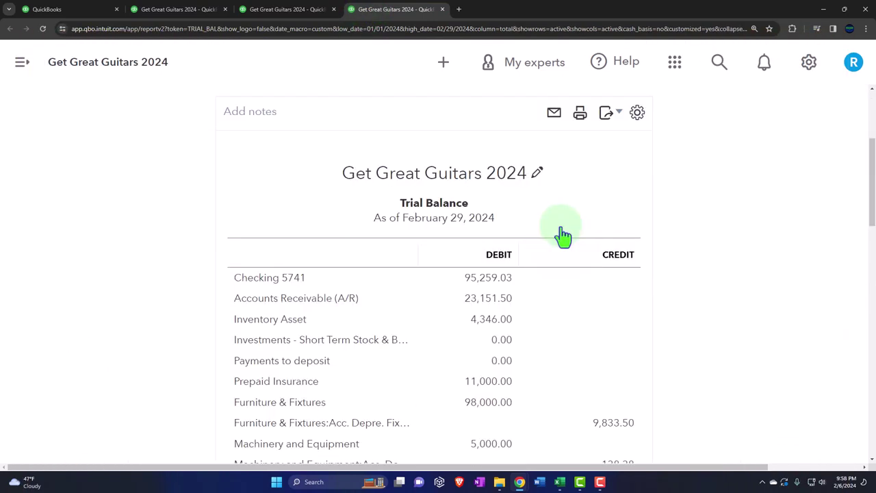
Enlarge the Trial Balance and examine its debit and credit balances from the checking account through the equity, income and expense accounts
key(super+plus)
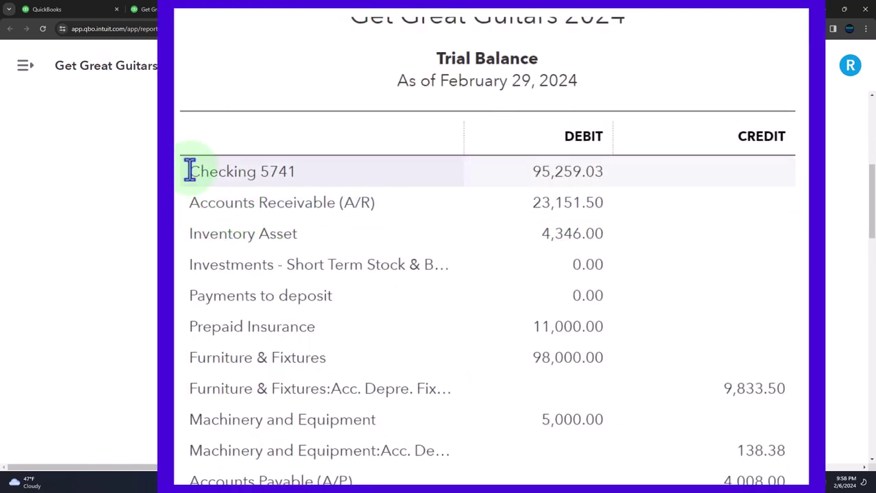
scroll(189, 171, down, 3)
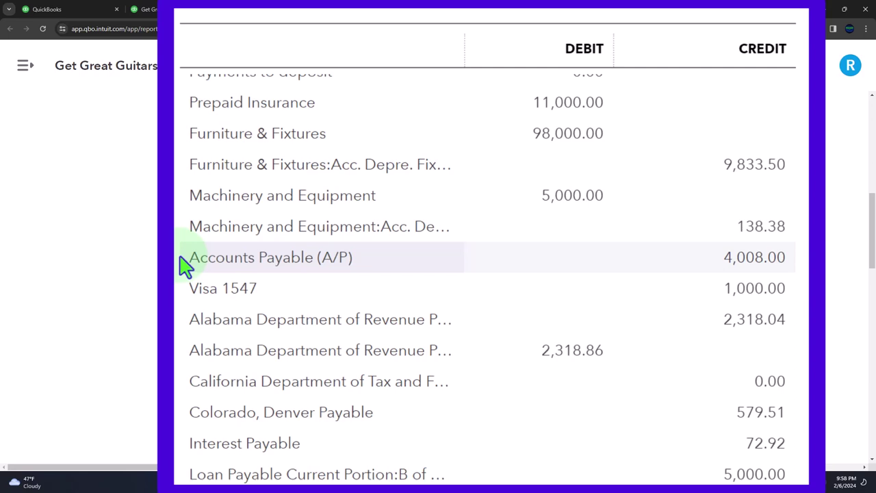
scroll(185, 265, down, 3)
scroll(185, 267, down, 2)
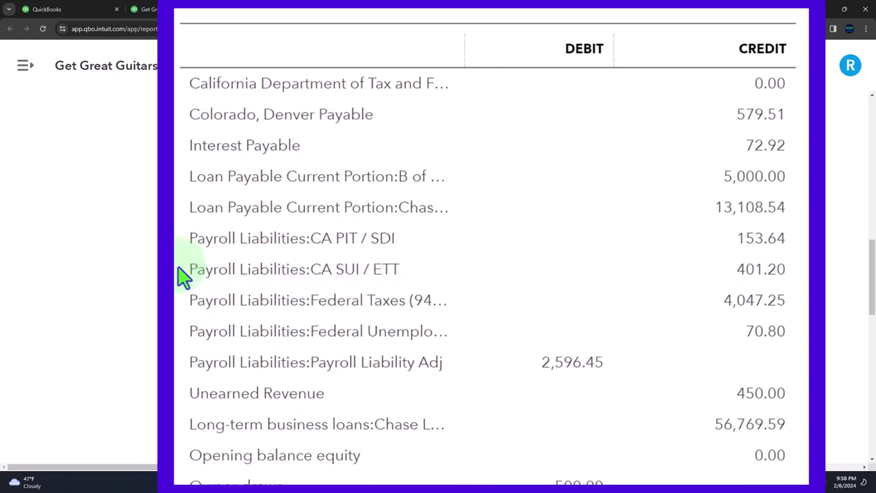
scroll(184, 276, down, 3)
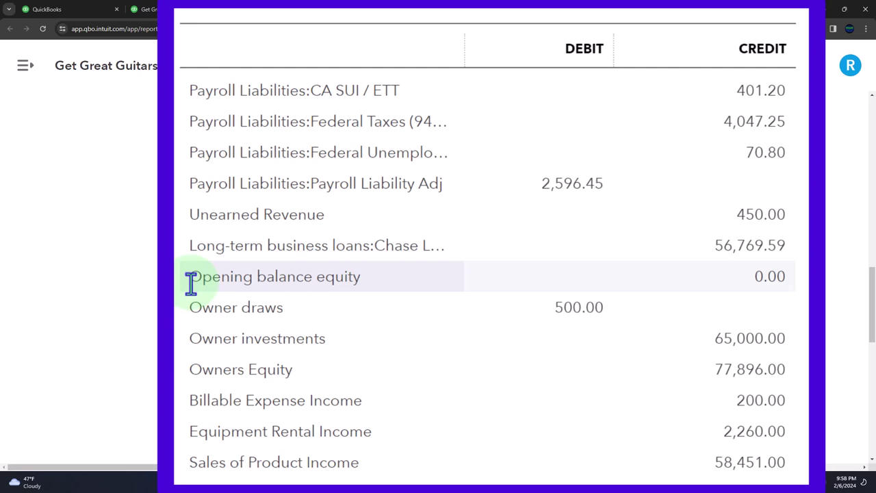
scroll(190, 281, down, 1)
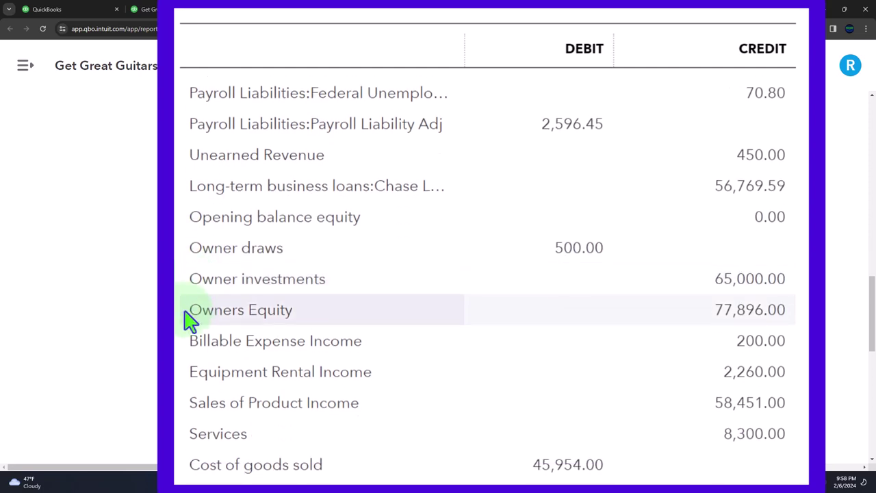
scroll(191, 320, down, 1)
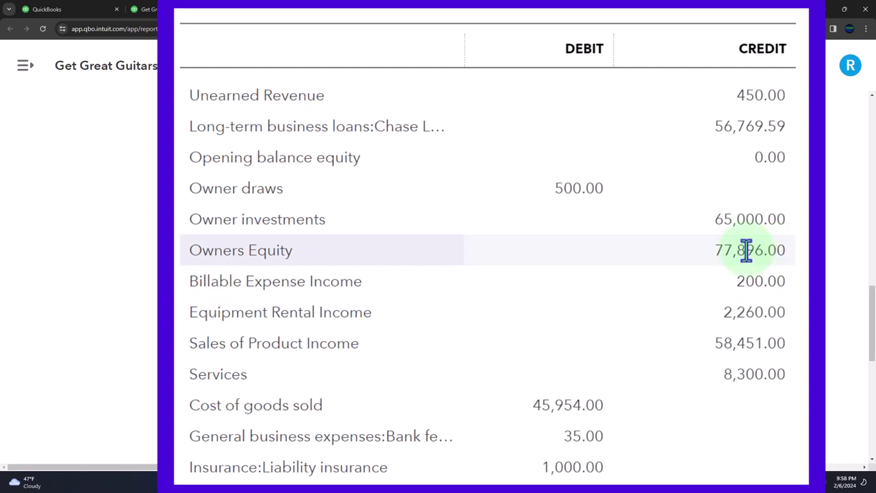
scroll(749, 345, down, 5)
scroll(751, 345, down, 3)
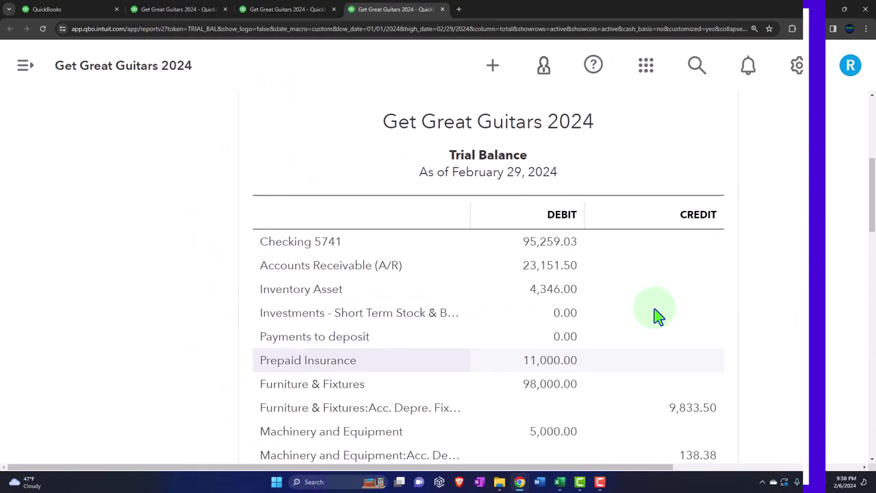
Run the Trial Balance for the period 01/01/2025 to 01/01/2025 and examine its account balances down to the totals
click(320, 210)
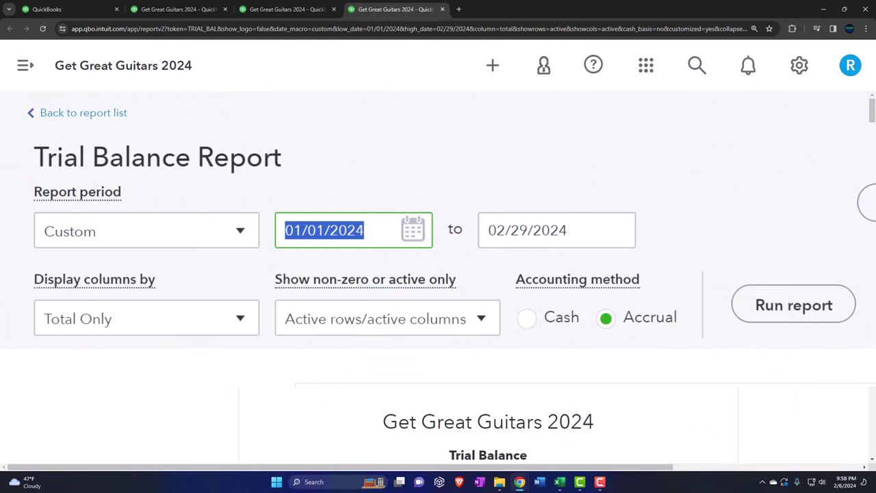
text(01012025)
key(Tab)
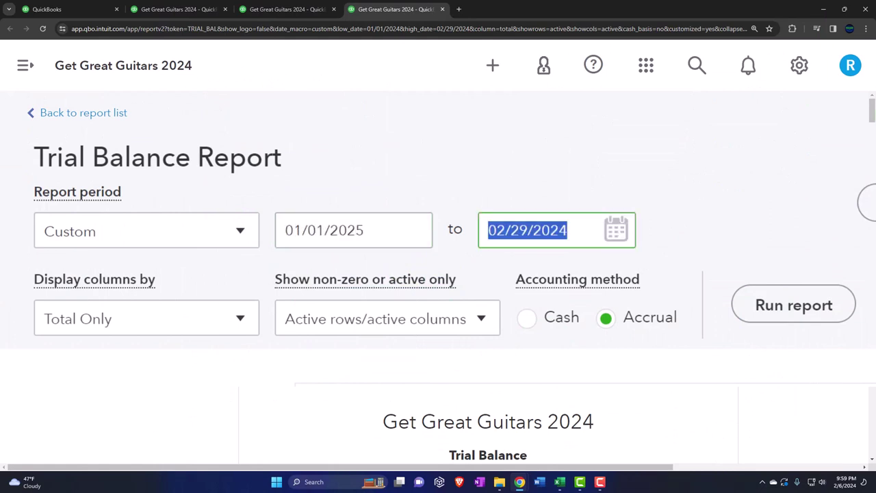
text(01/01/2025)
key(Tab)
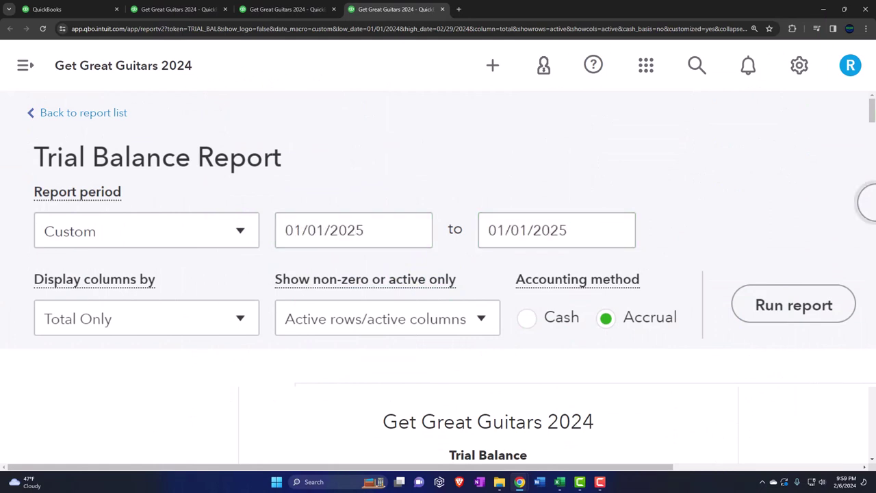
click(793, 305)
scroll(678, 286, down, 10)
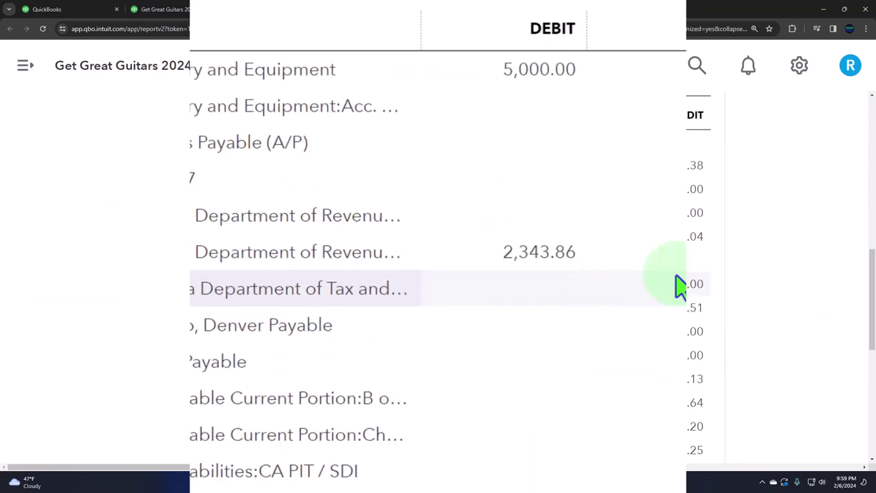
scroll(678, 286, down, 5)
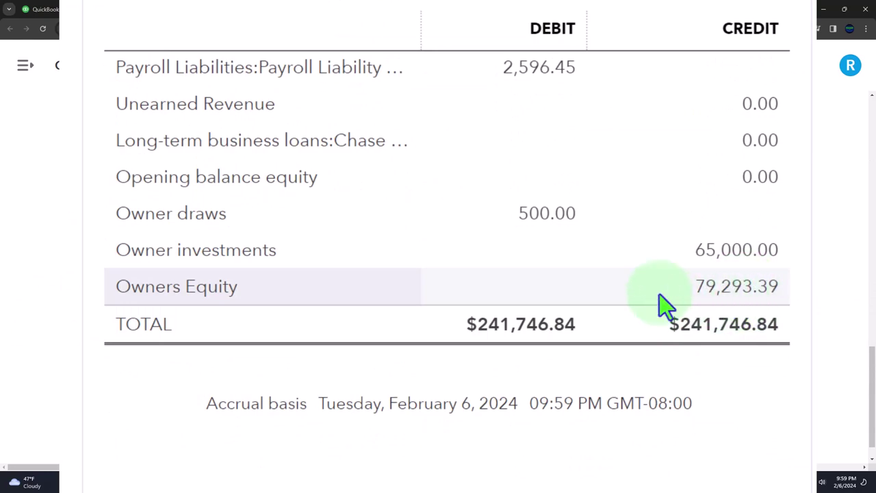
scroll(229, 301, up, 5)
scroll(228, 299, up, 10)
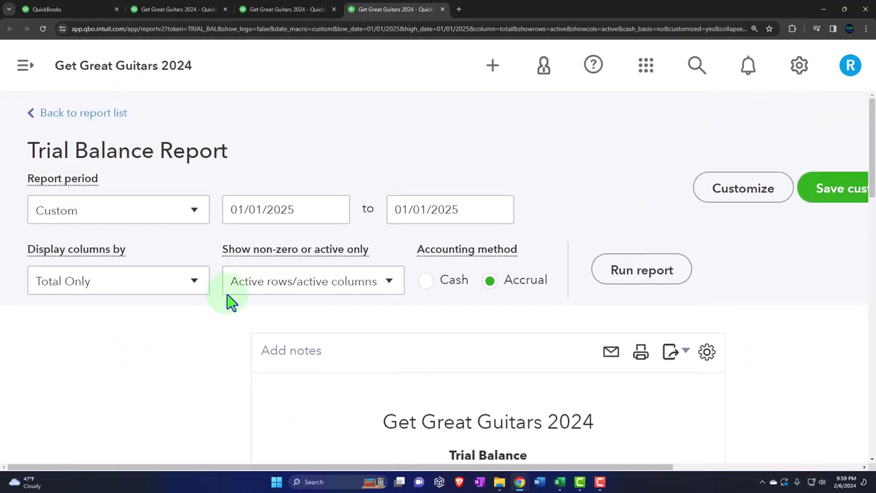
Set the Trial Balance report period to 01/01/2024 through 02/29/2024 and run the report
click(288, 216)
triple_click(240, 210)
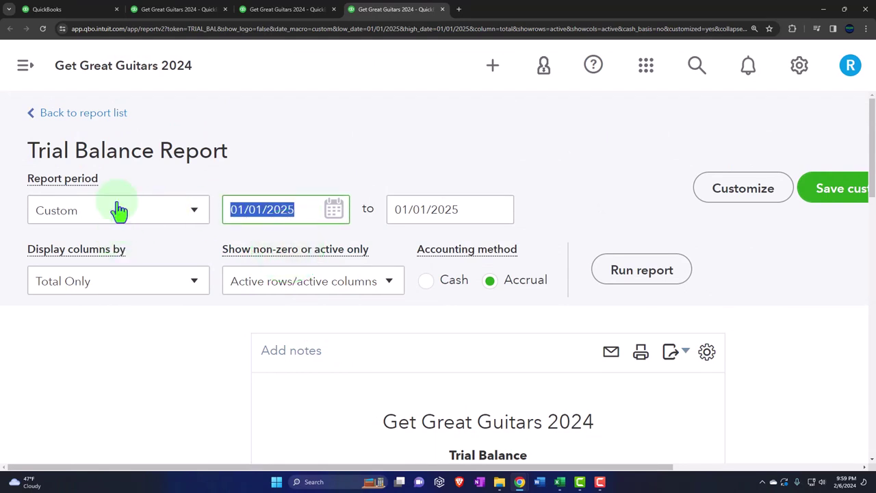
text(01)
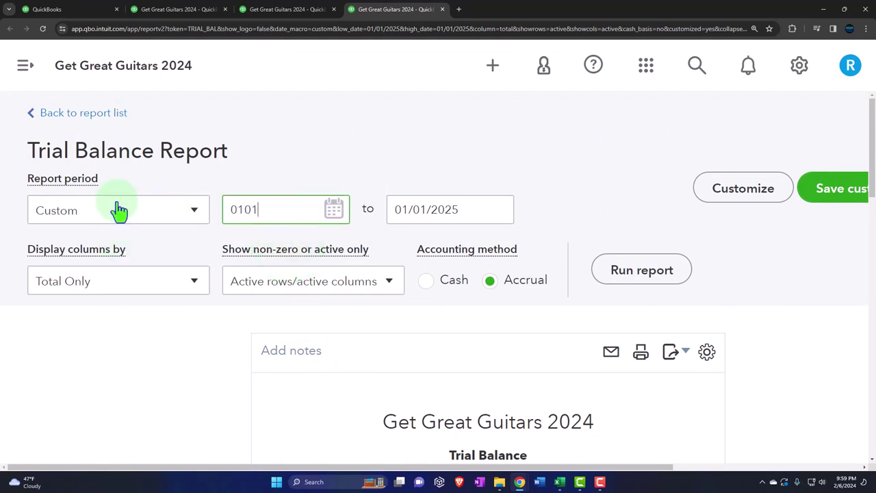
text(/2024)
key(Tab)
text(0)
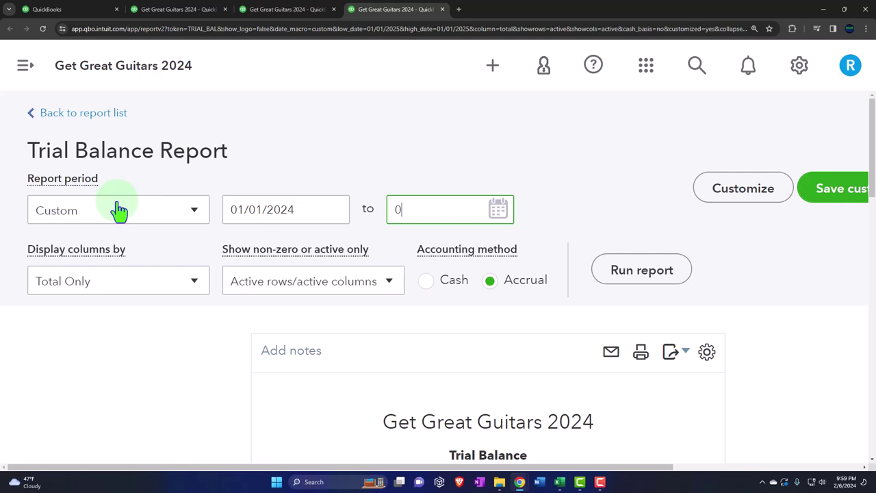
text(2290)
key(BackSpace)
text(2024)
key(Tab)
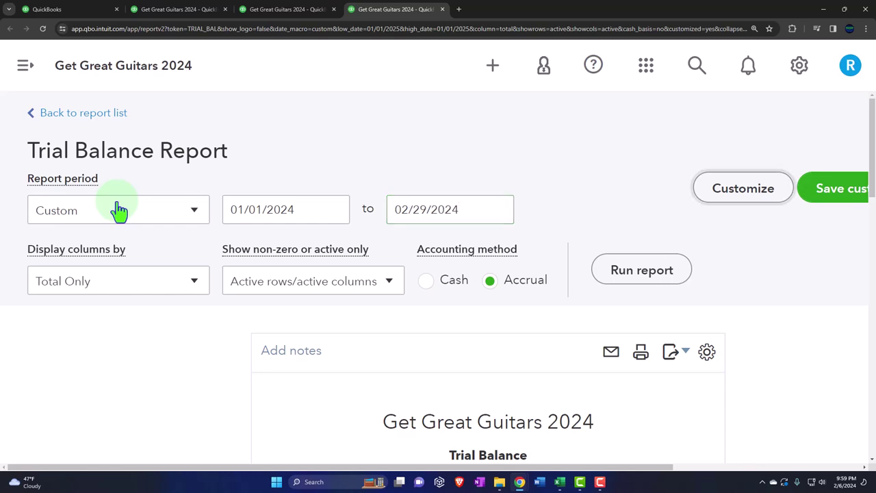
click(642, 269)
Export the Trial Balance report to Excel, then open the exported workbook and enable editing
scroll(674, 276, down, 10)
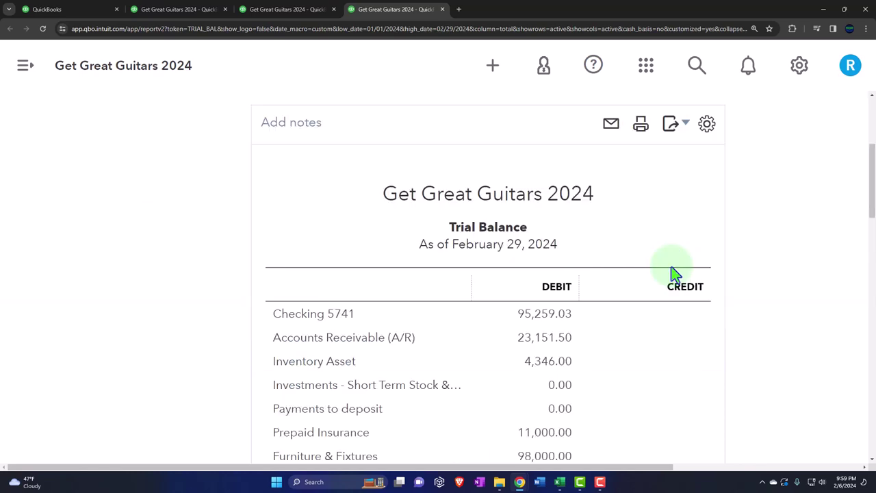
scroll(655, 280, down, 8)
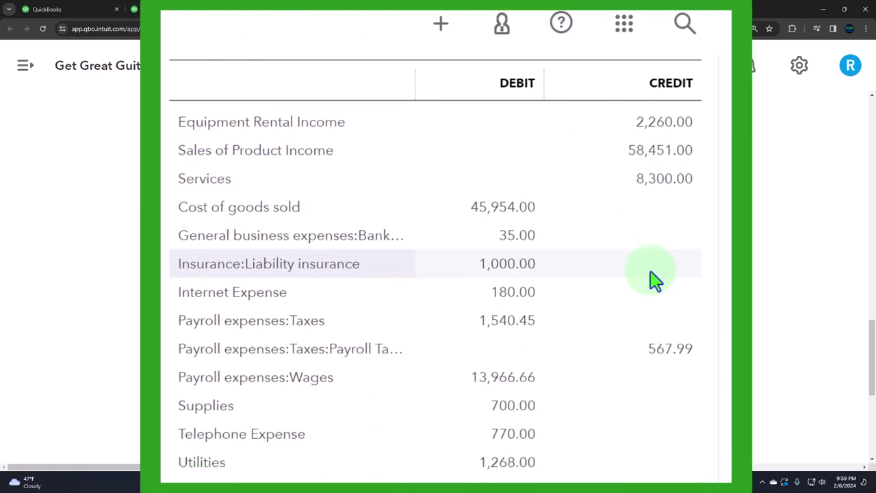
scroll(548, 279, up, 1)
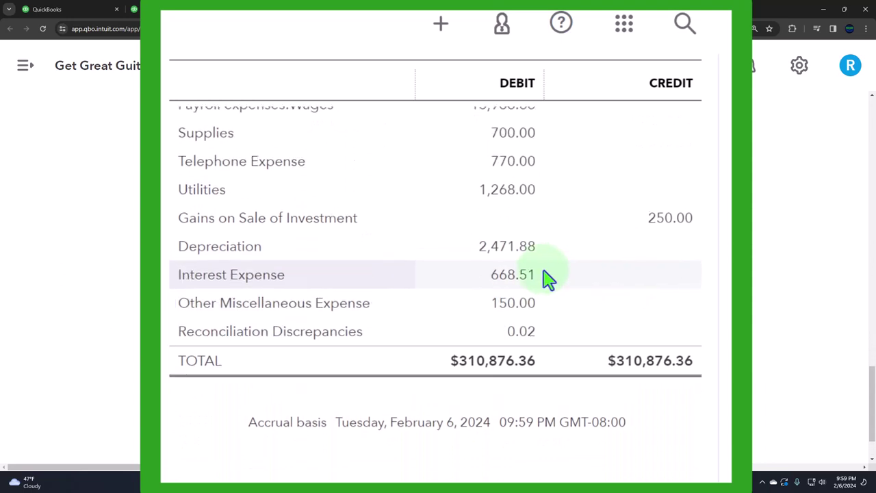
scroll(548, 279, up, 8)
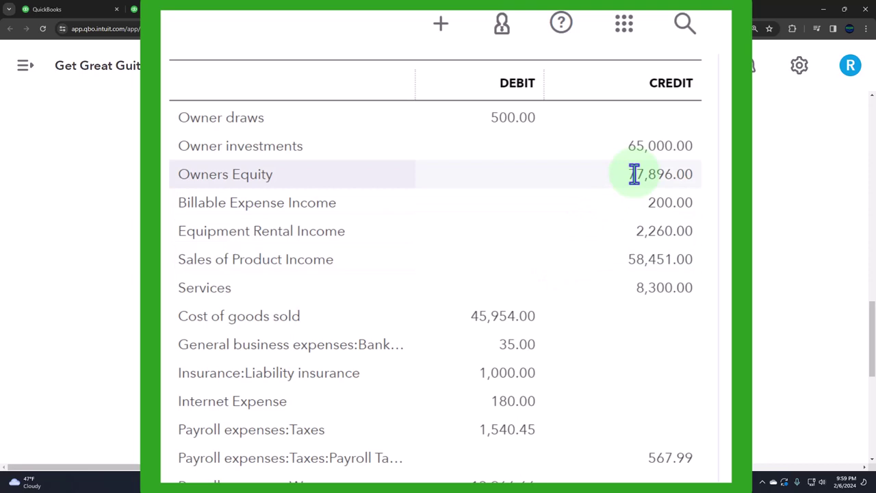
scroll(637, 192, up, 10)
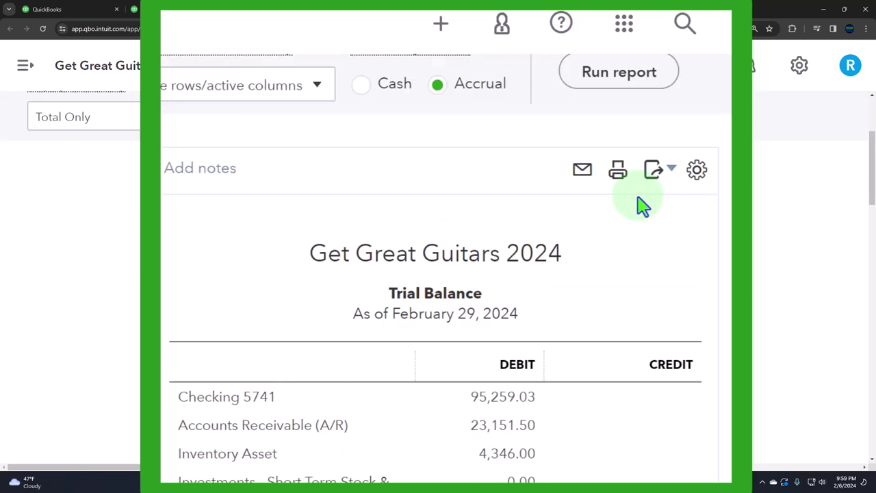
click(656, 209)
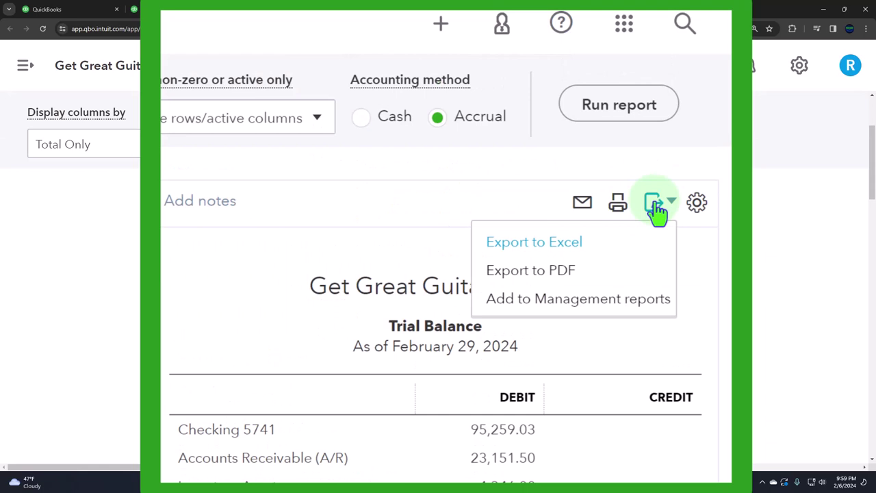
click(568, 243)
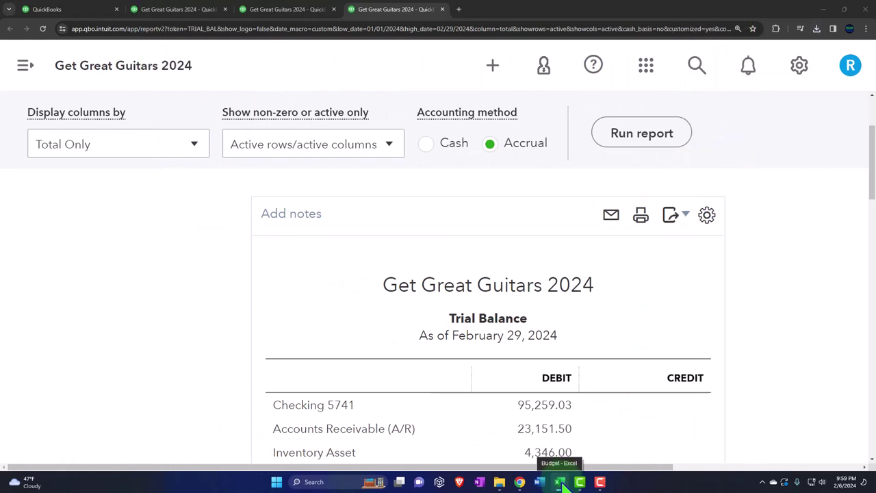
click(562, 483)
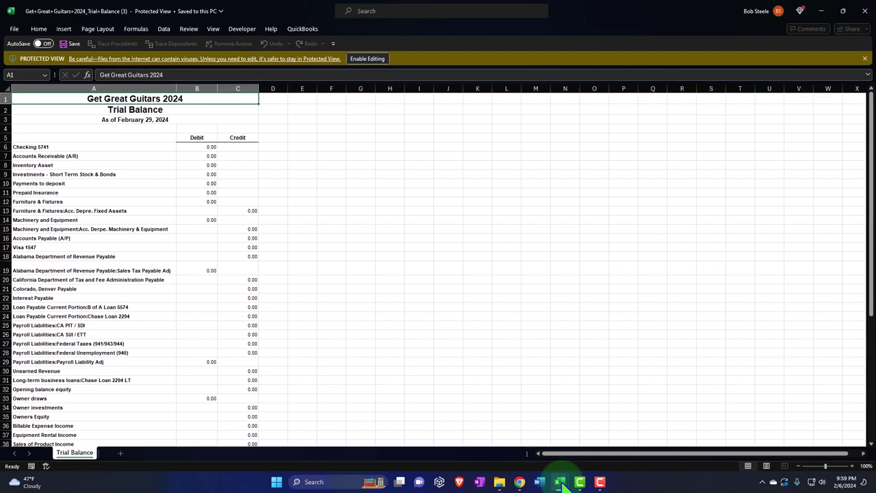
click(370, 60)
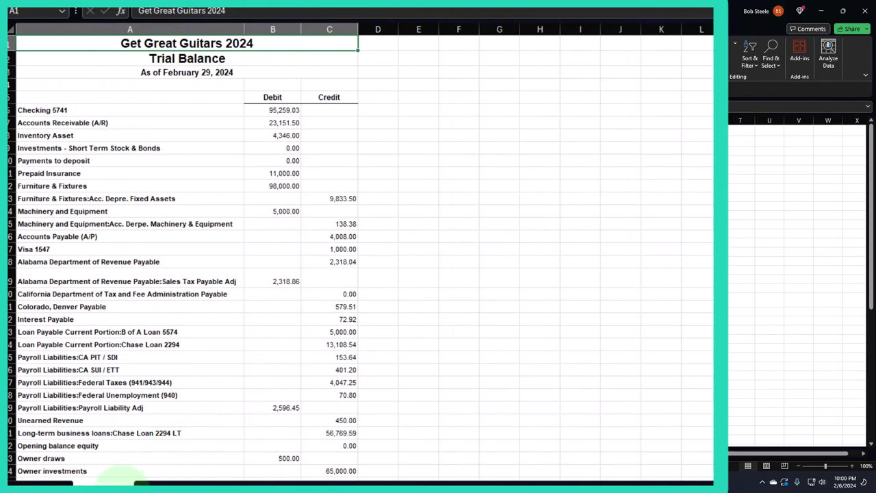
Move the exported Trial Balance sheet to the end of the Budget.xlsx workbook
right_click(120, 484)
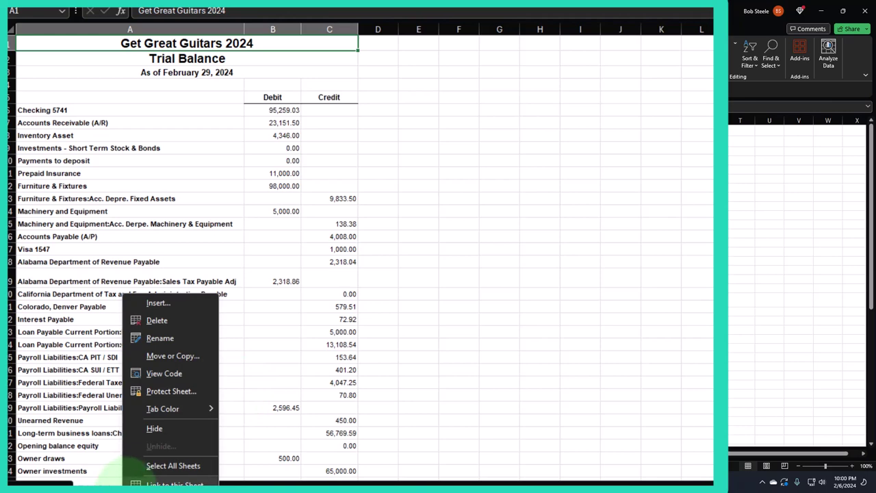
click(172, 356)
drag(176, 283, 521, 144)
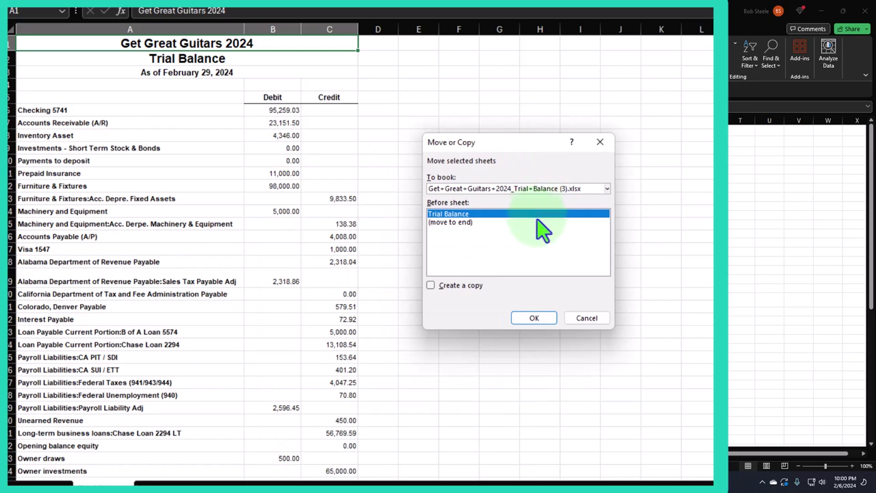
click(511, 189)
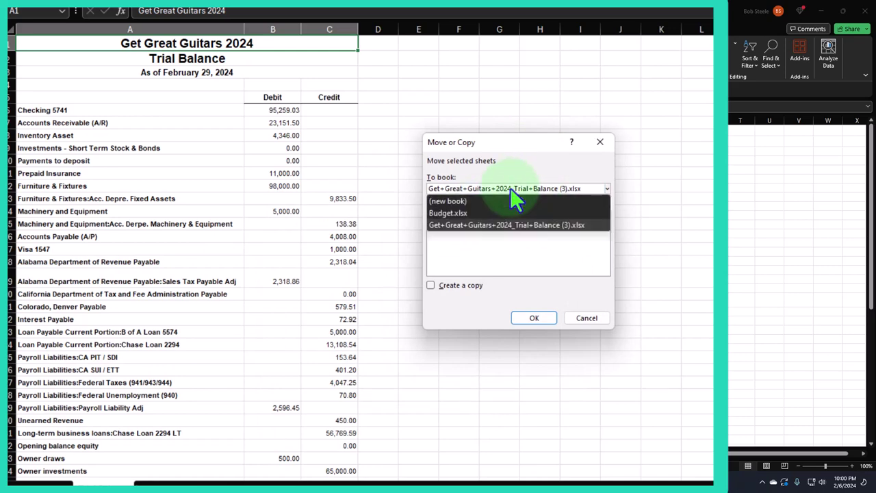
click(442, 216)
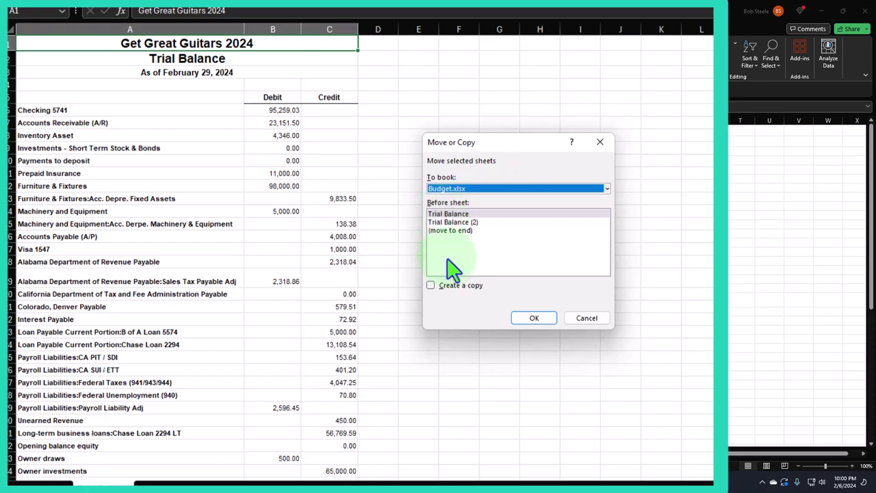
click(521, 319)
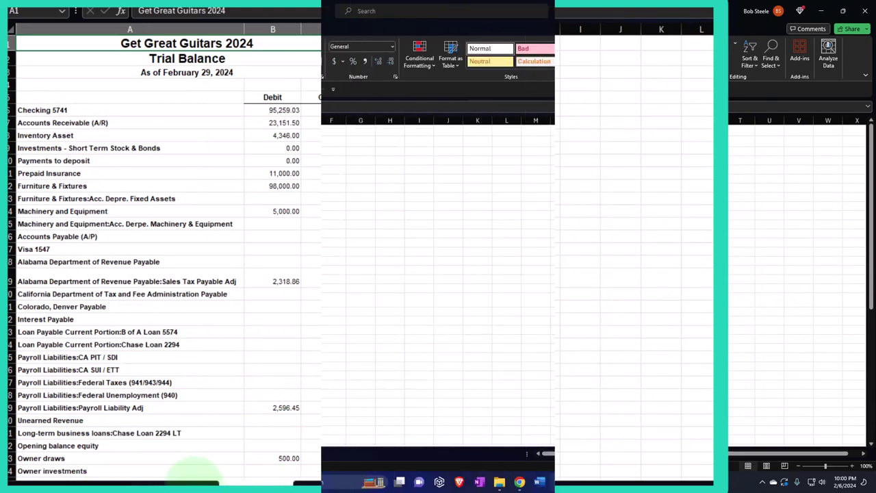
Rename the Budget workbook's three sheets, in order, as P&L 1, P&L WS and BS 1
click(75, 453)
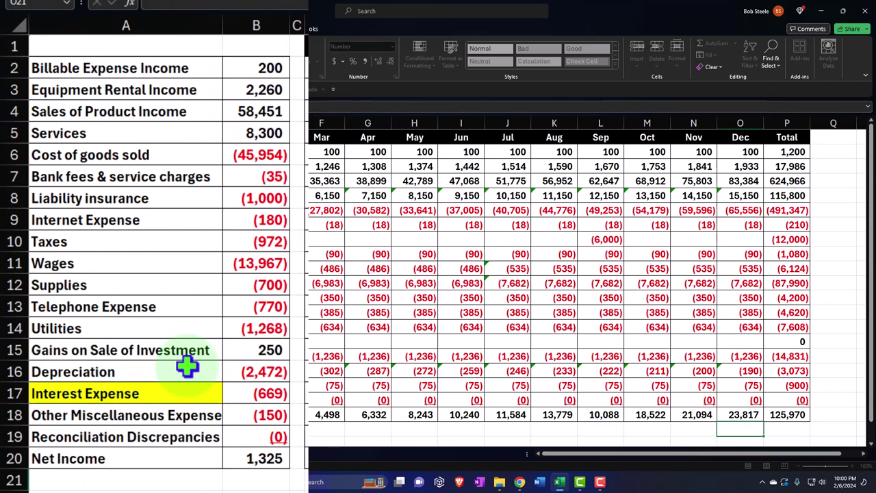
click(106, 454)
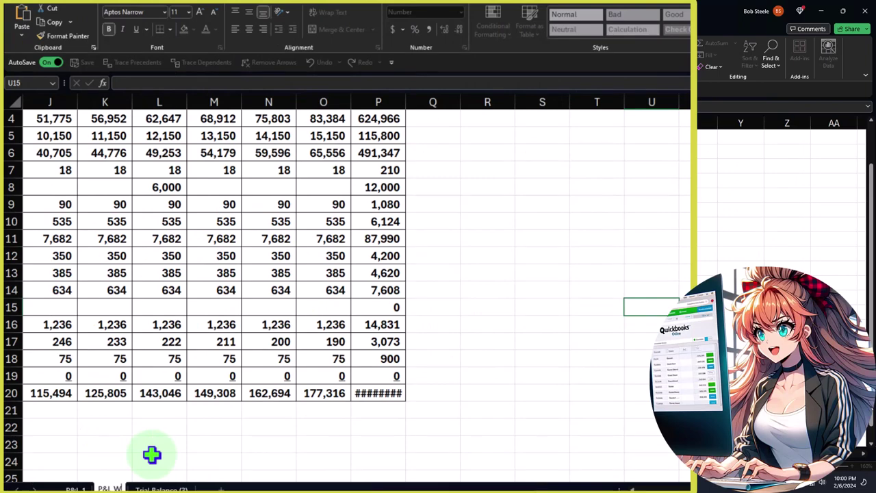
click(152, 455)
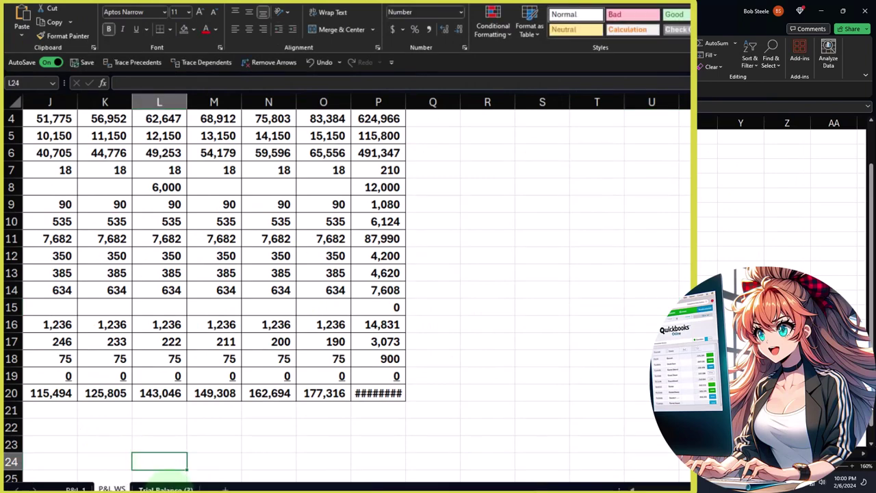
click(164, 488)
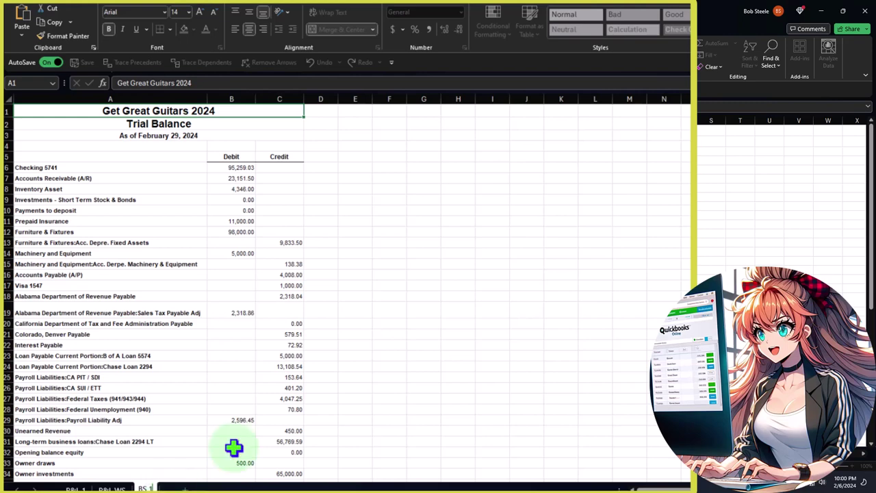
click(228, 357)
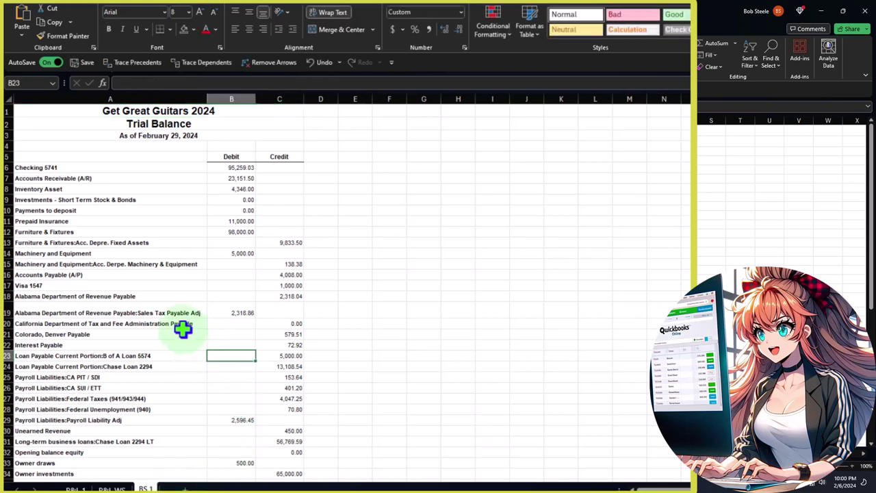
Strip the imported formatting from the whole BS 1 sheet by painting it with the format of empty cell F6
scroll(170, 330, up, 2)
scroll(171, 329, up, 2)
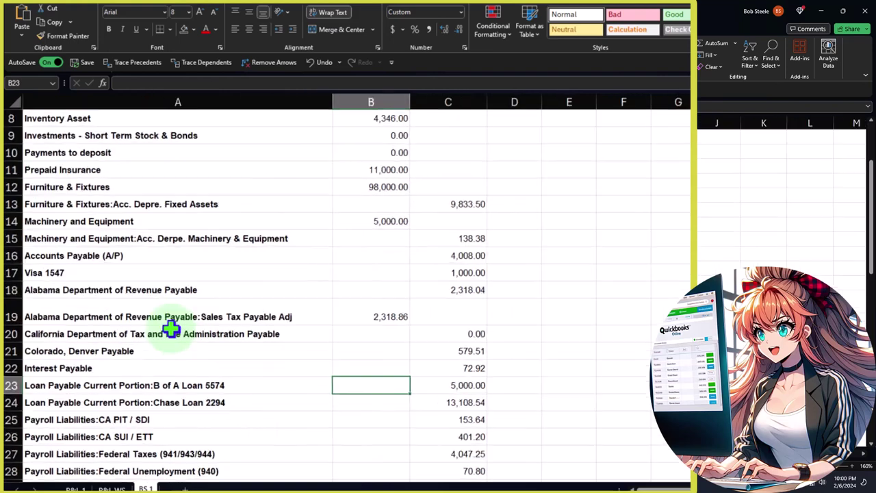
scroll(167, 332, up, 3)
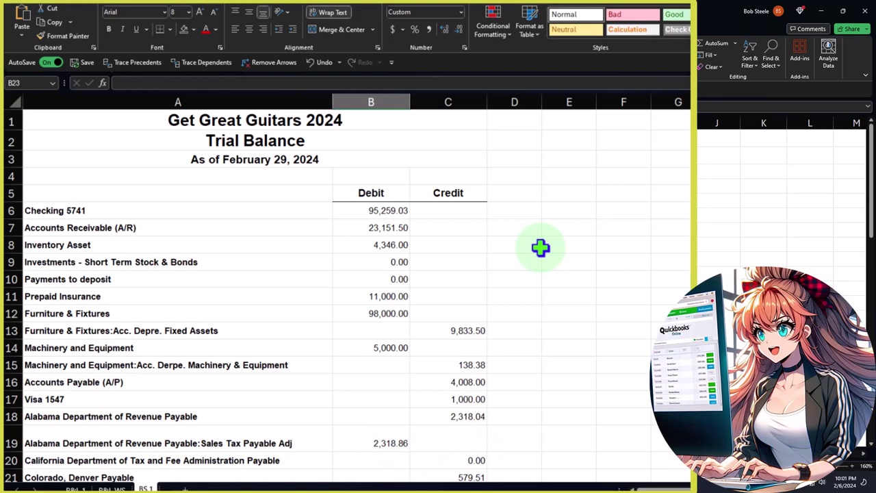
click(623, 210)
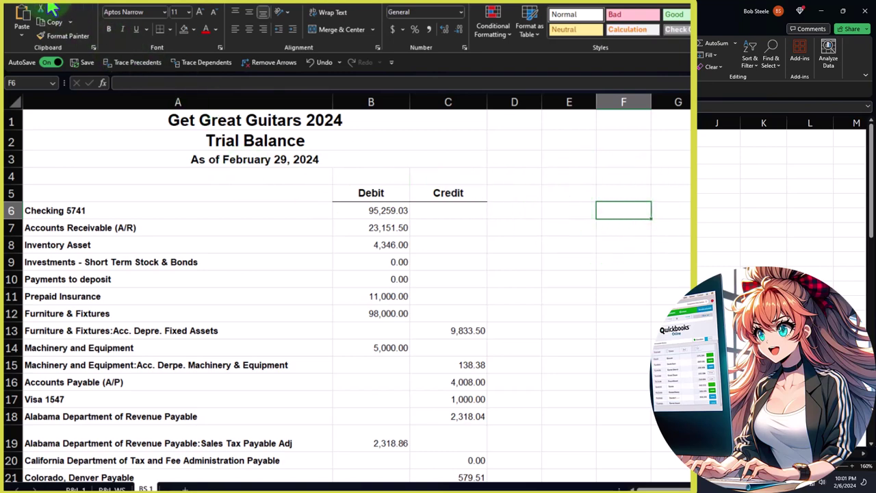
click(53, 36)
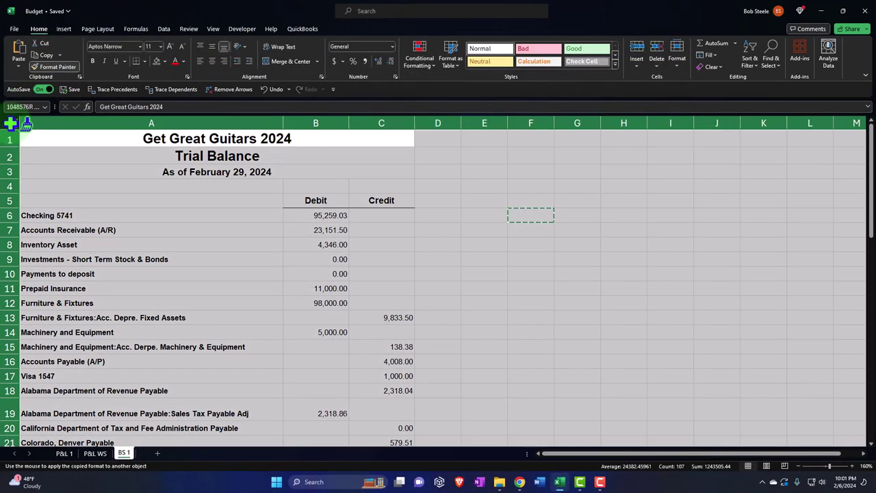
click(9, 123)
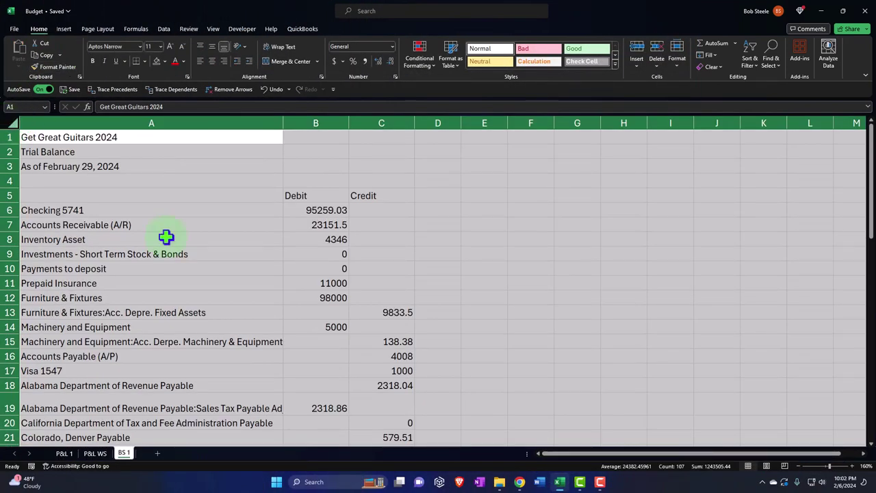
Format the whole BS 1 sheet as bold Currency with no symbol, zero decimal places and negatives in red parentheses
right_click(330, 207)
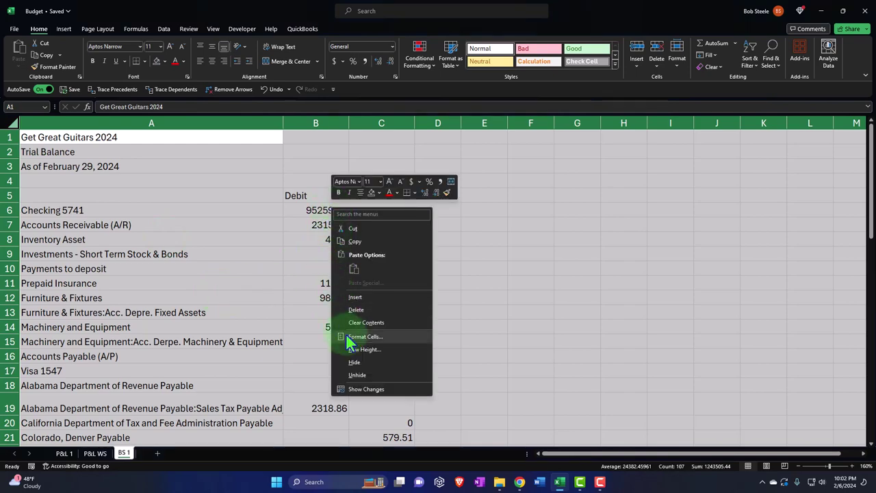
click(437, 358)
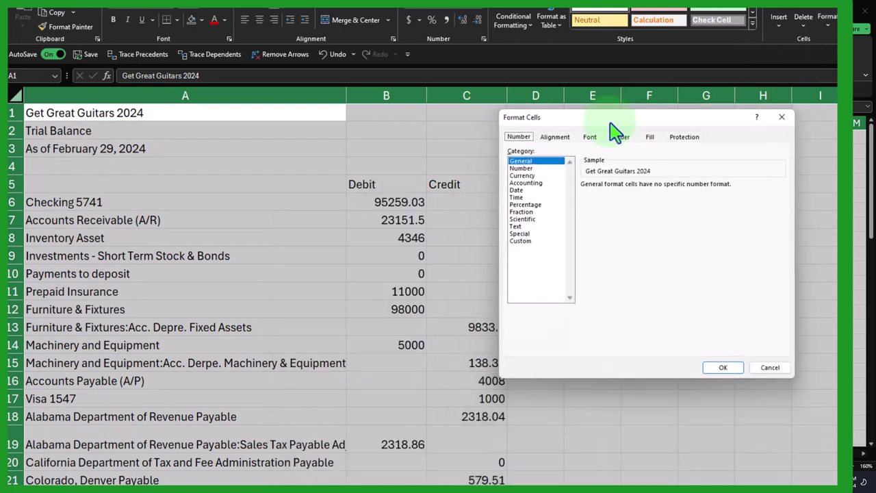
click(534, 176)
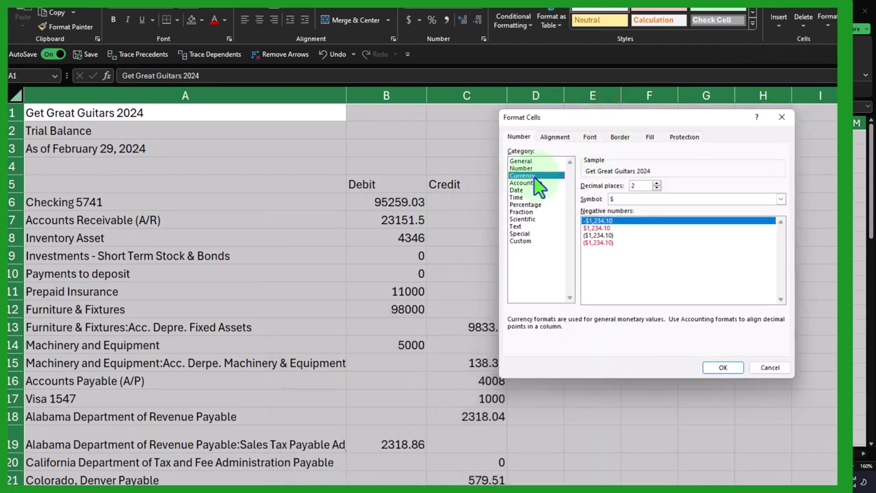
click(598, 243)
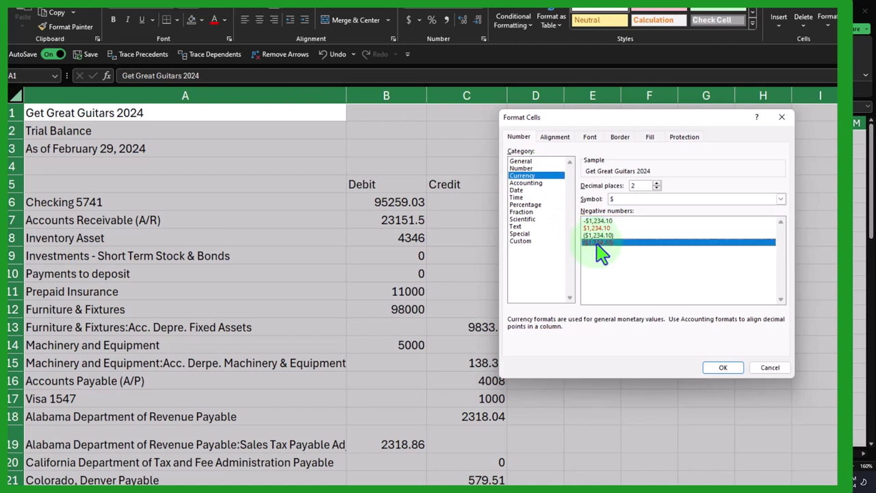
click(650, 200)
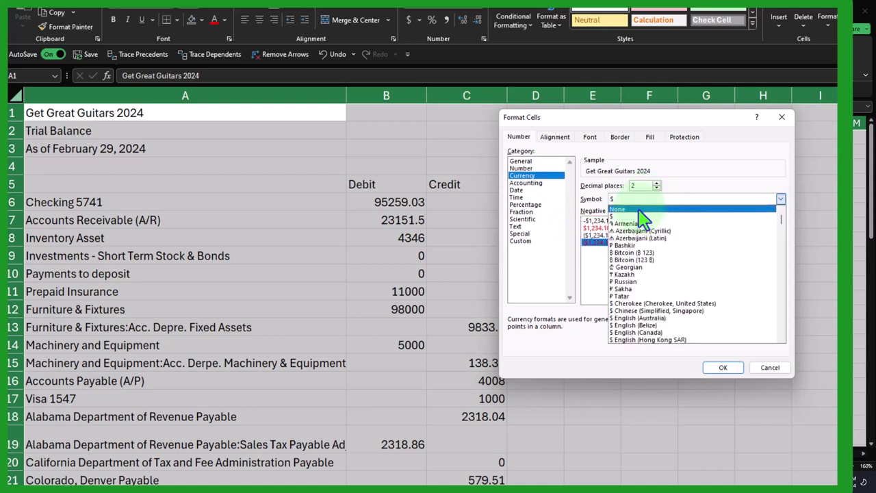
click(638, 209)
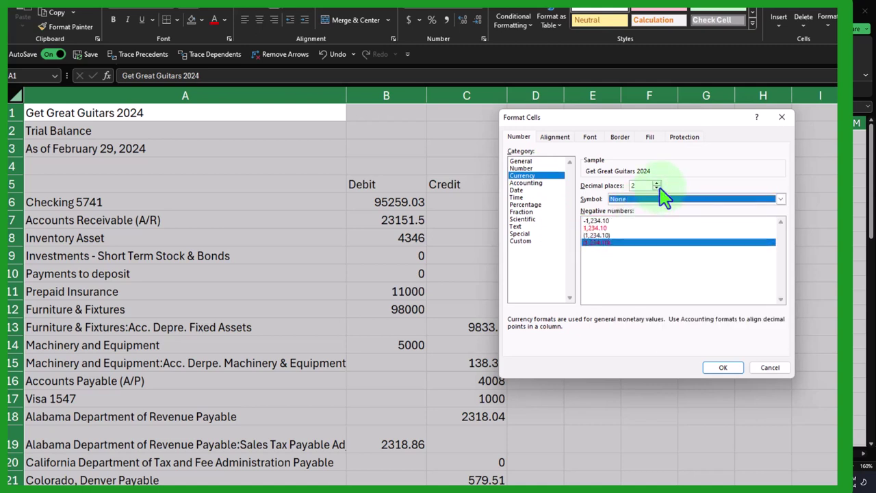
click(657, 188)
click(657, 188)
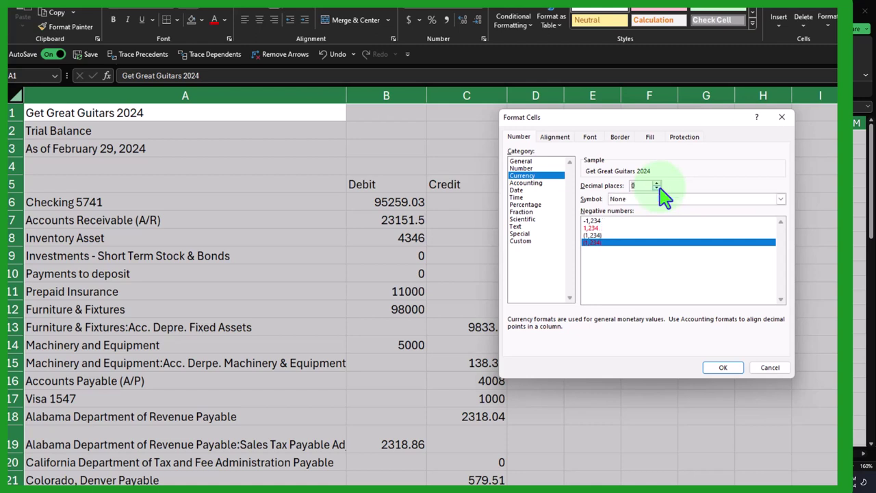
click(725, 368)
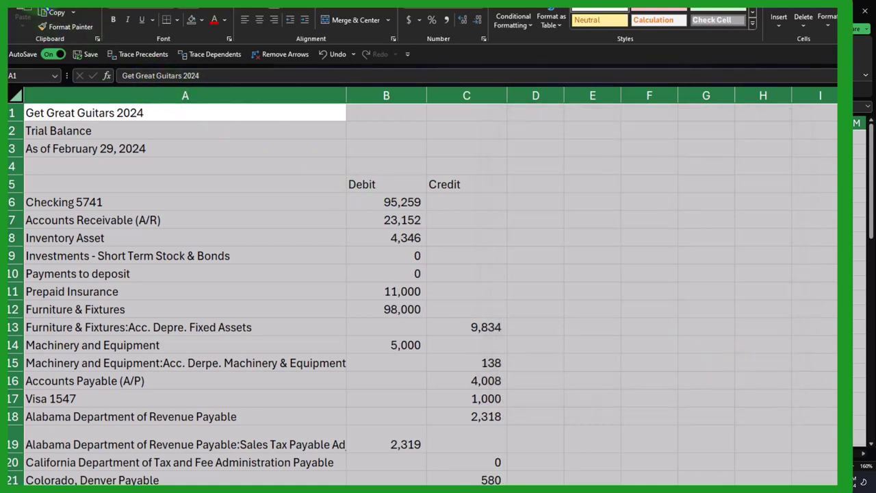
click(110, 18)
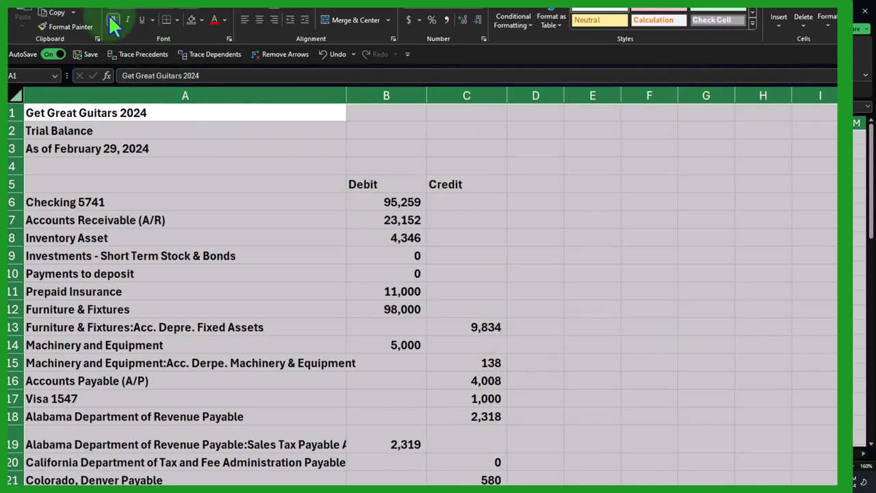
click(187, 251)
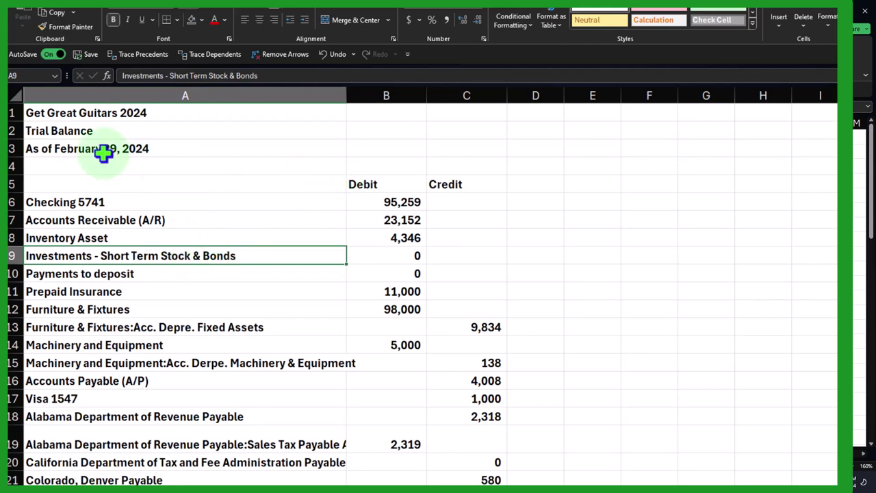
Delete rows 1 to 5, which hold the report title and the Debit and Credit headings
click(12, 112)
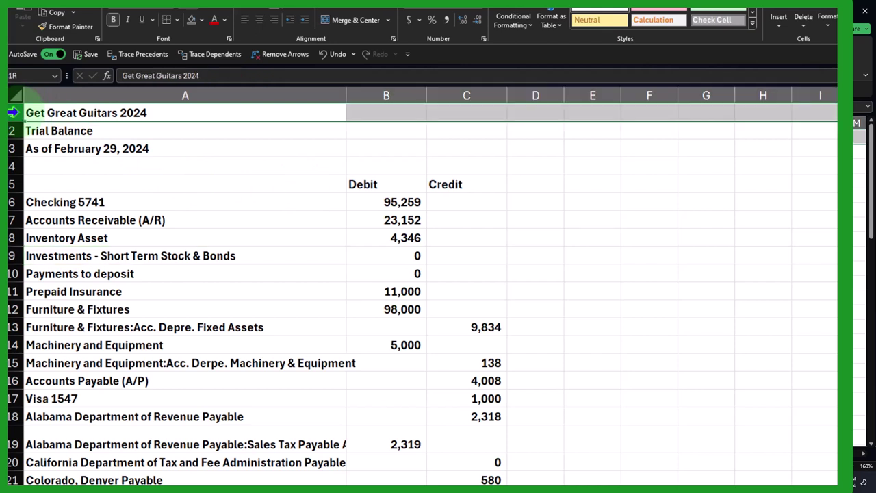
drag(12, 112, 13, 182)
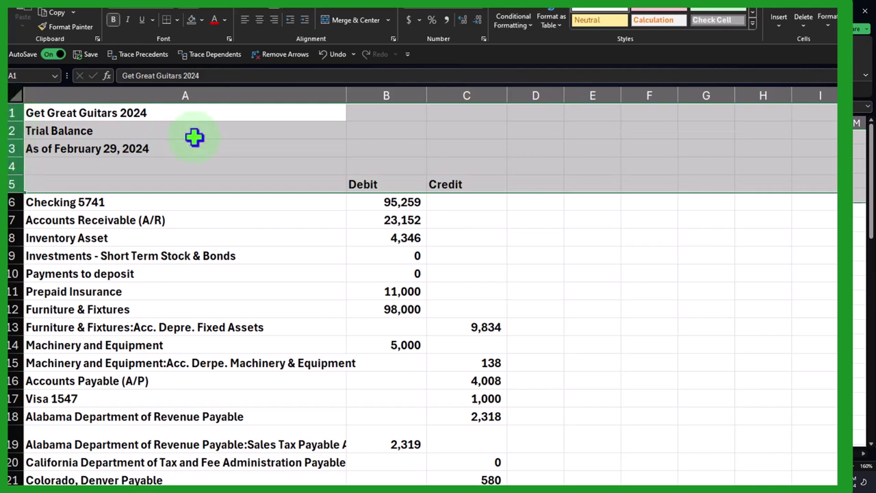
right_click(214, 137)
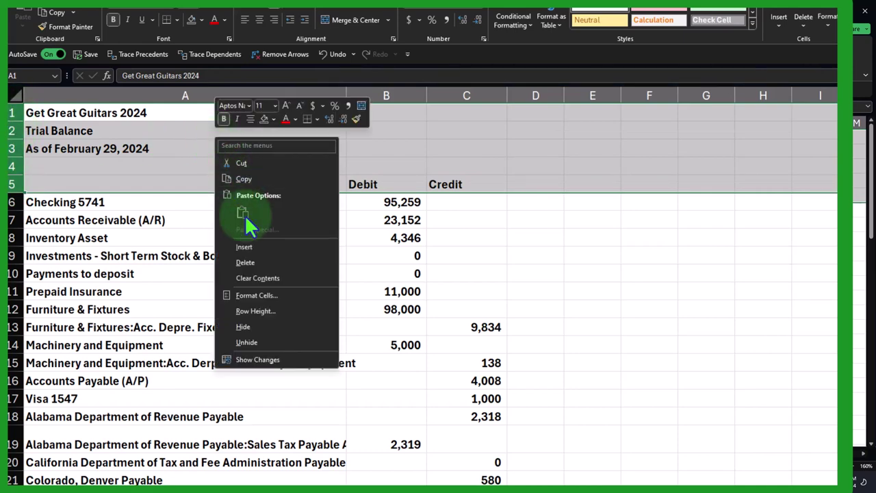
click(259, 265)
click(376, 255)
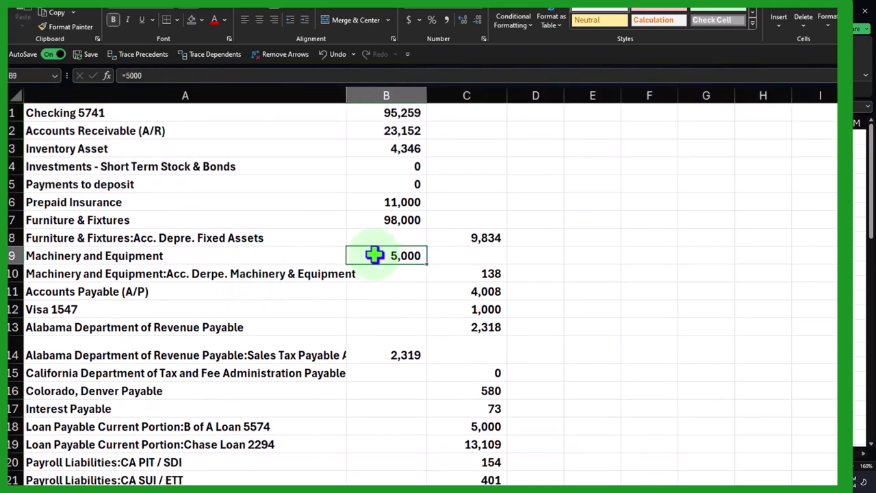
Delete rows 50 to 56, which hold the TOTAL line and the report timestamp below the accounts
scroll(374, 256, down, 7)
scroll(316, 275, down, 6)
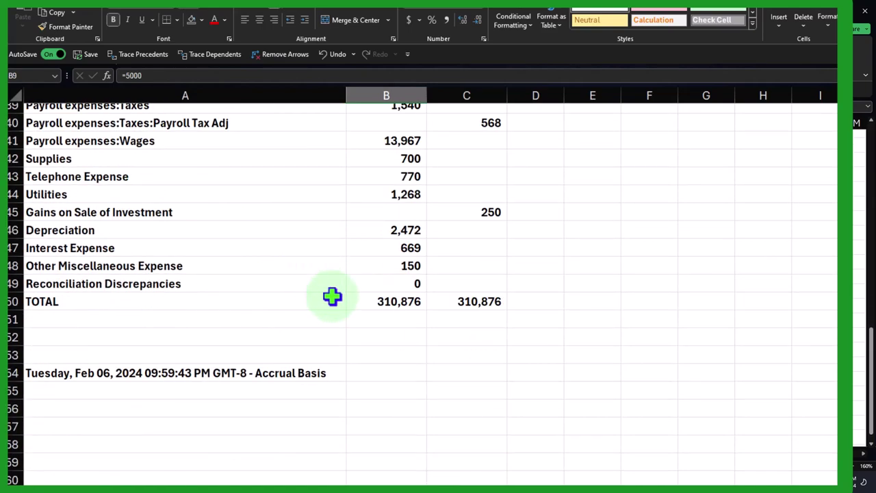
double_click(390, 296)
key(Return)
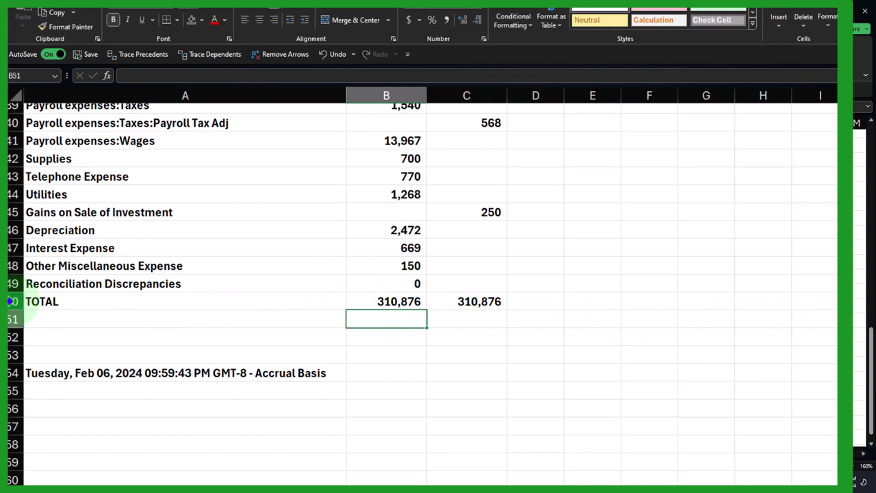
drag(10, 302, 30, 412)
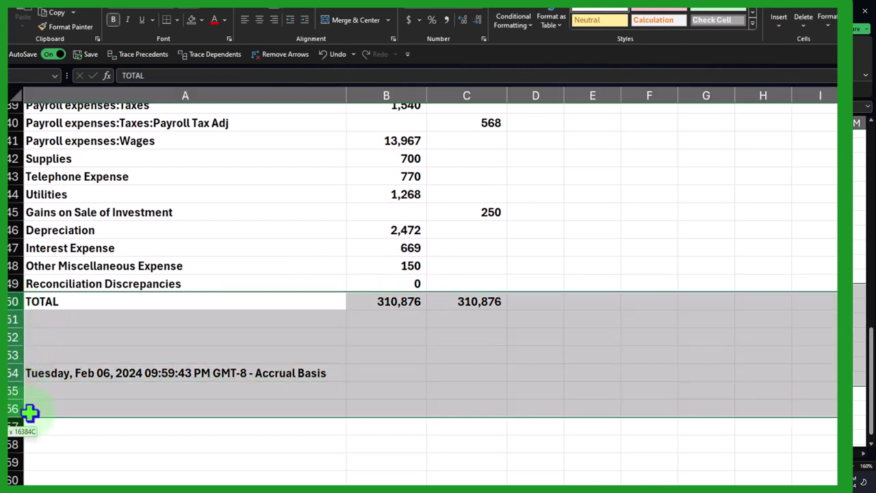
right_click(397, 366)
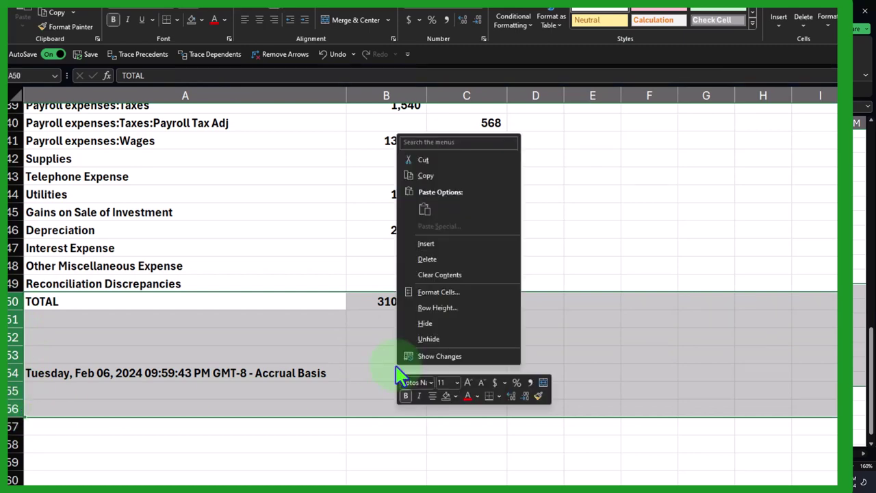
click(411, 261)
scroll(413, 325, up, 13)
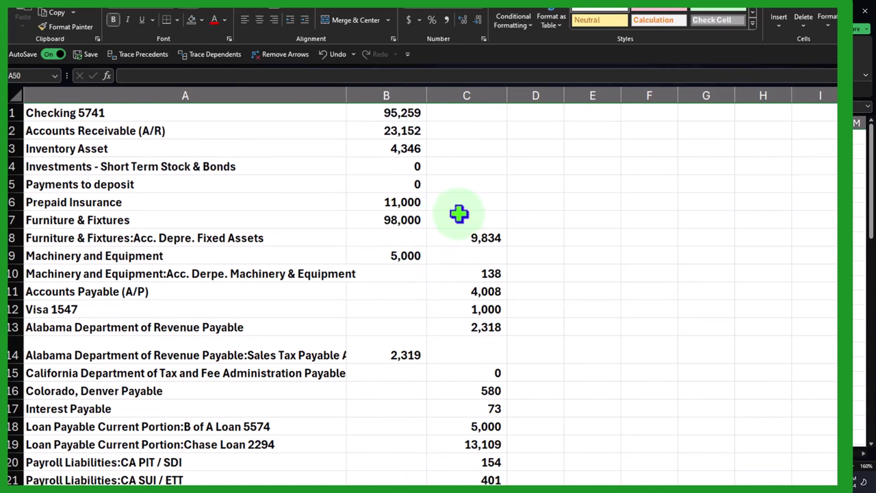
Copy credit column C and paste it at F1 using Paste Special with the Subtract operation
click(409, 239)
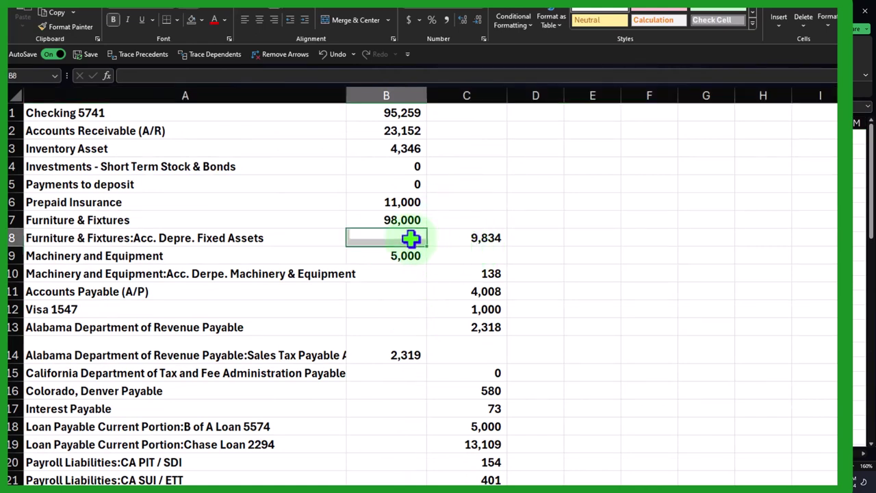
click(475, 239)
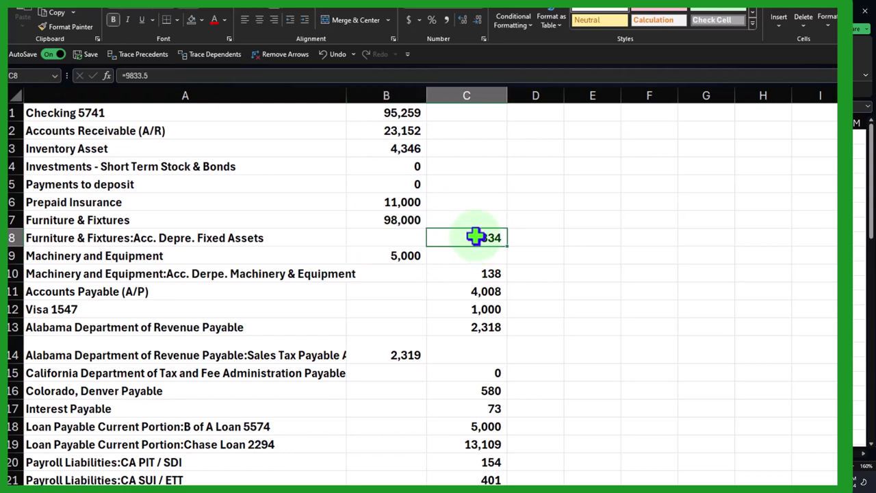
drag(475, 237, 497, 478)
scroll(864, 250, up, 1)
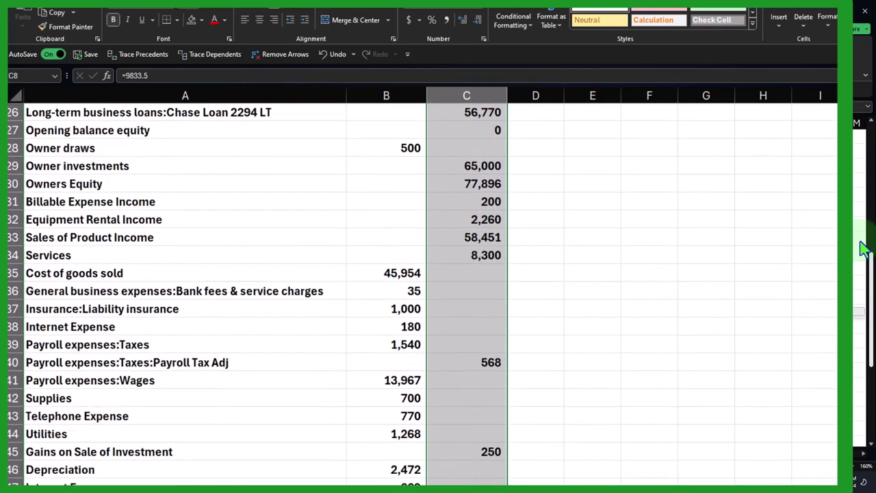
scroll(864, 250, up, 8)
click(485, 94)
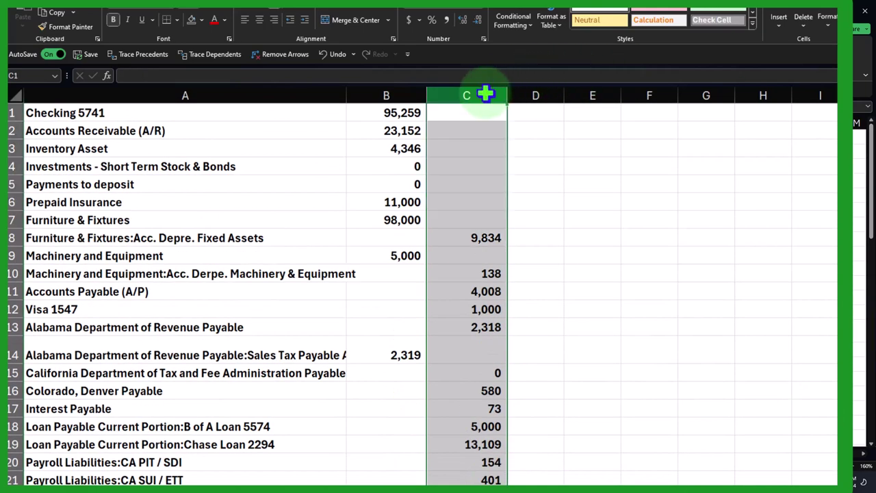
right_click(478, 144)
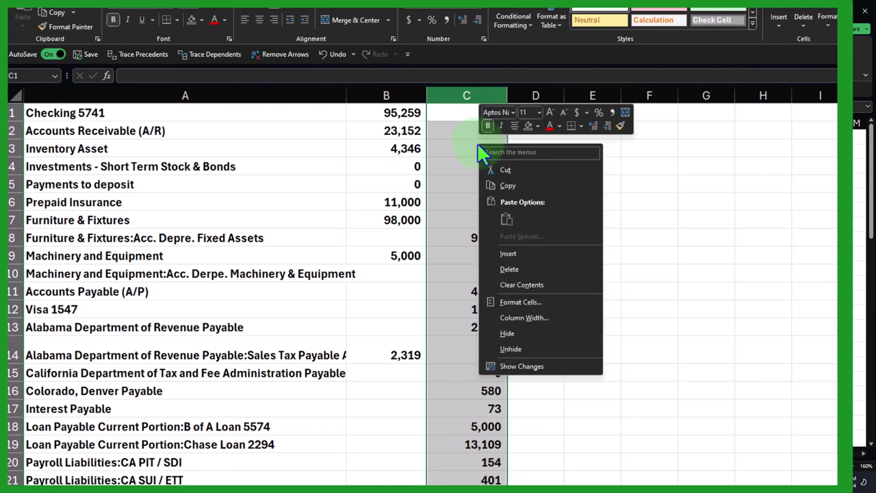
click(509, 185)
click(646, 113)
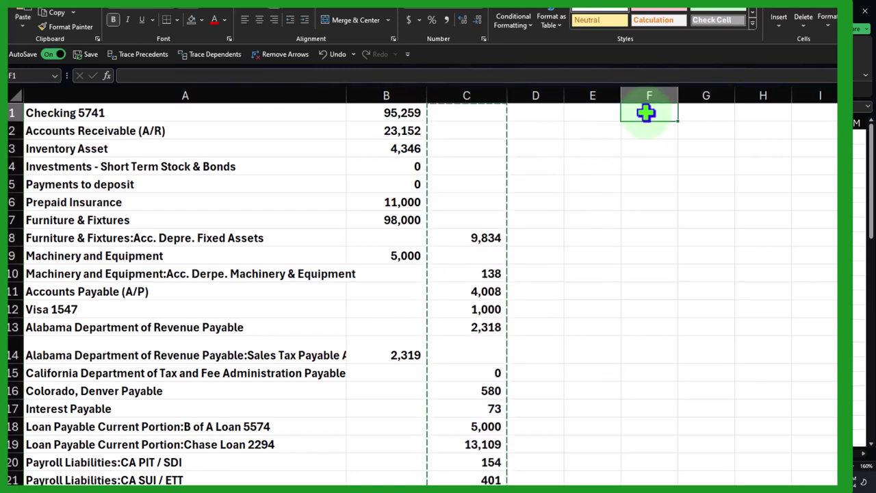
right_click(646, 113)
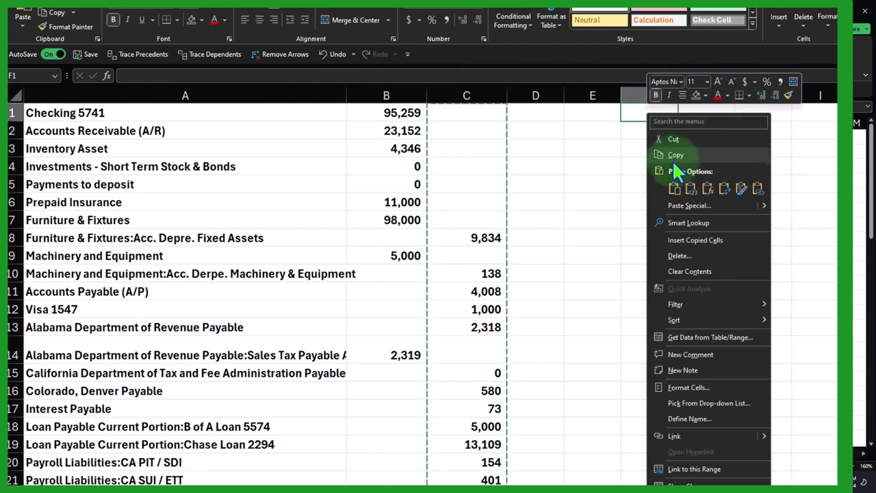
click(685, 204)
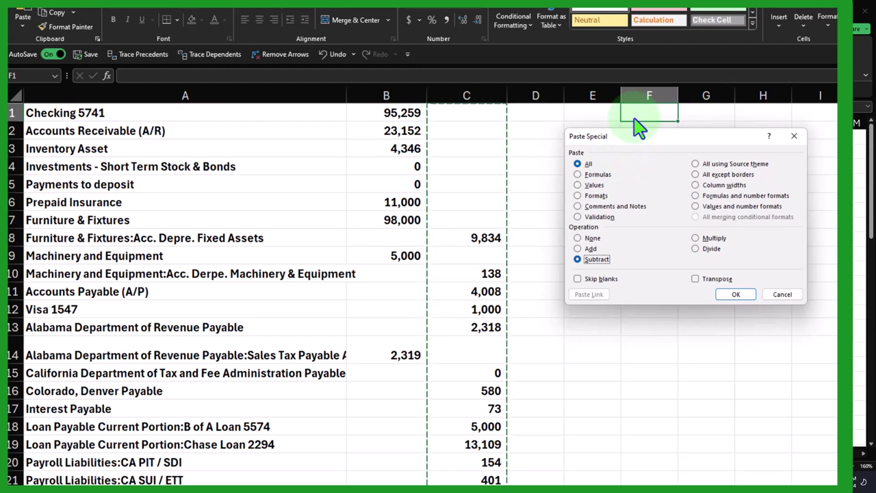
click(736, 295)
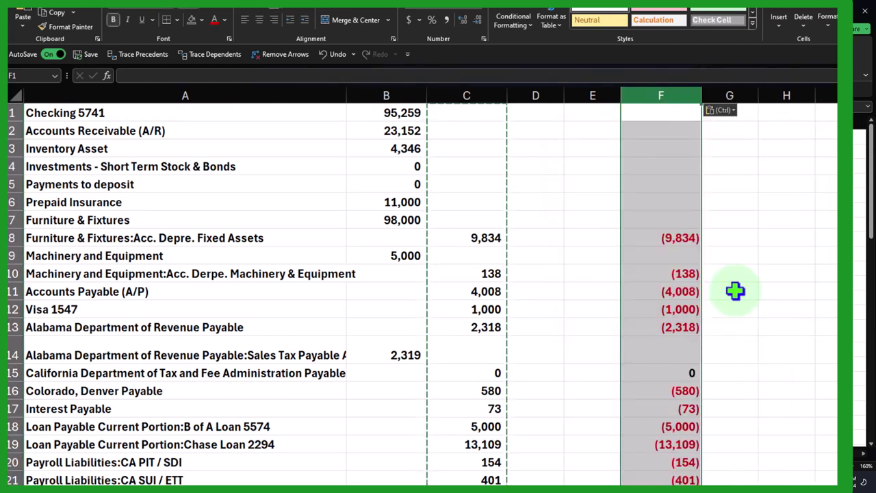
Copy column F and paste it as values over the original credits in column C, starting at C1
right_click(667, 188)
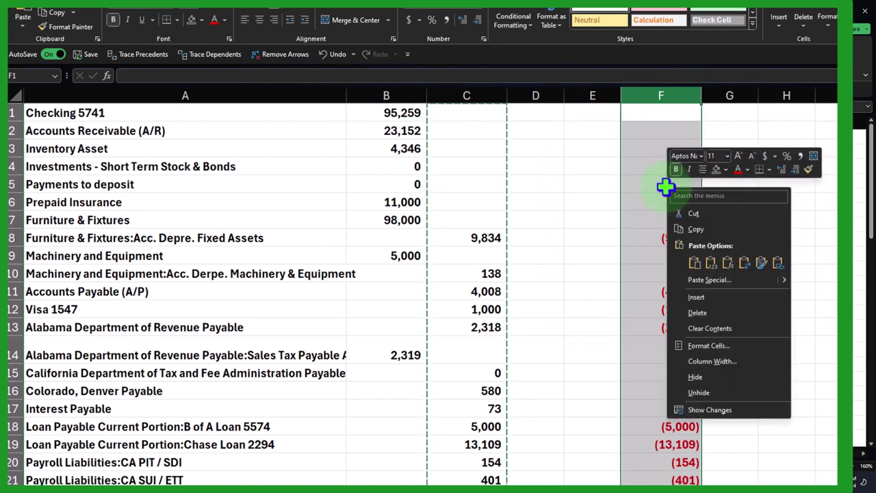
click(692, 230)
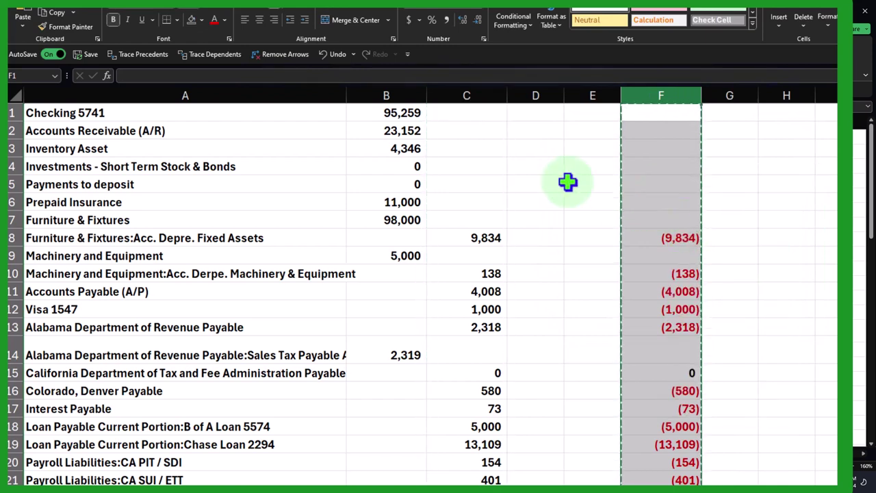
click(463, 116)
right_click(463, 116)
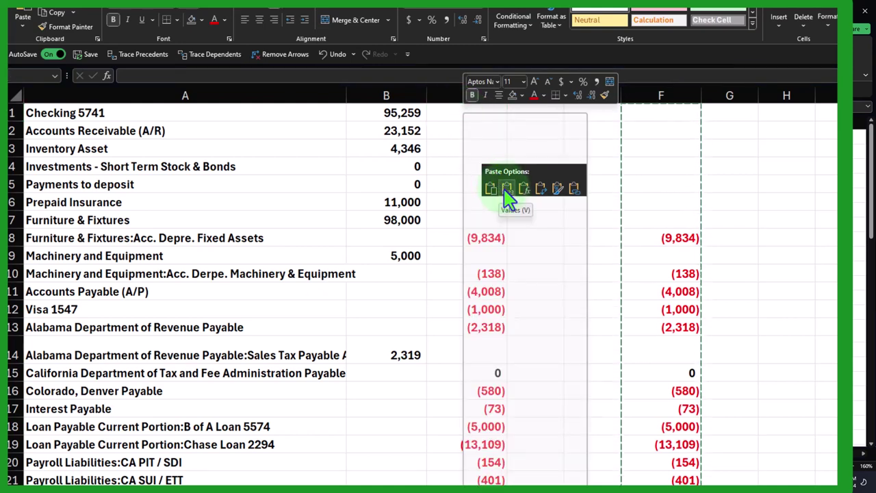
click(507, 189)
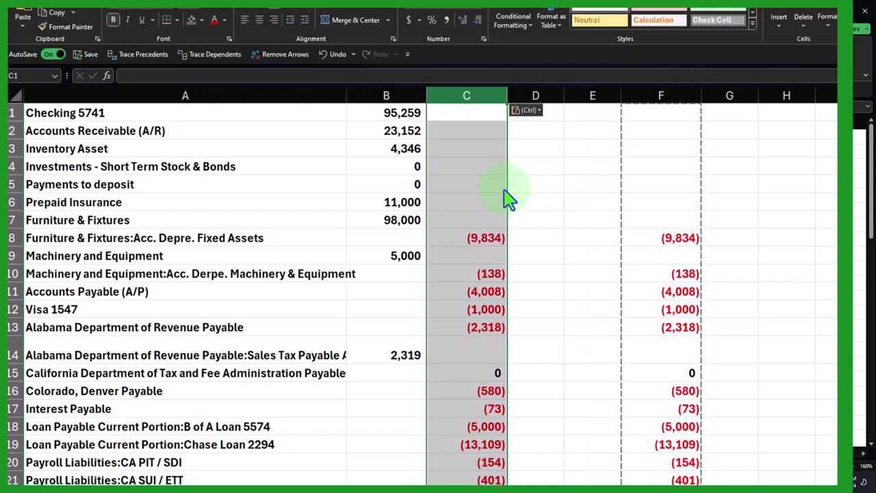
Examine how the debit amounts for Prepaid Insurance and Inventory Asset are entered in cells B6 and B3
click(404, 202)
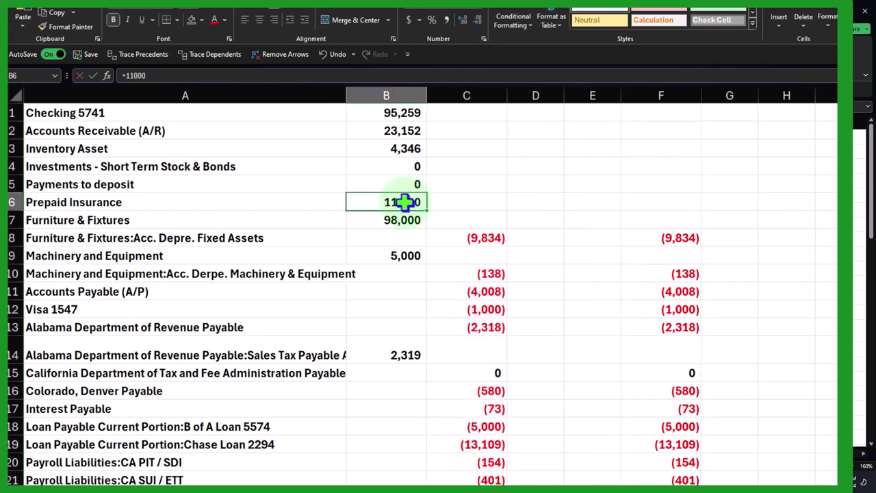
double_click(405, 202)
key(Return)
double_click(399, 152)
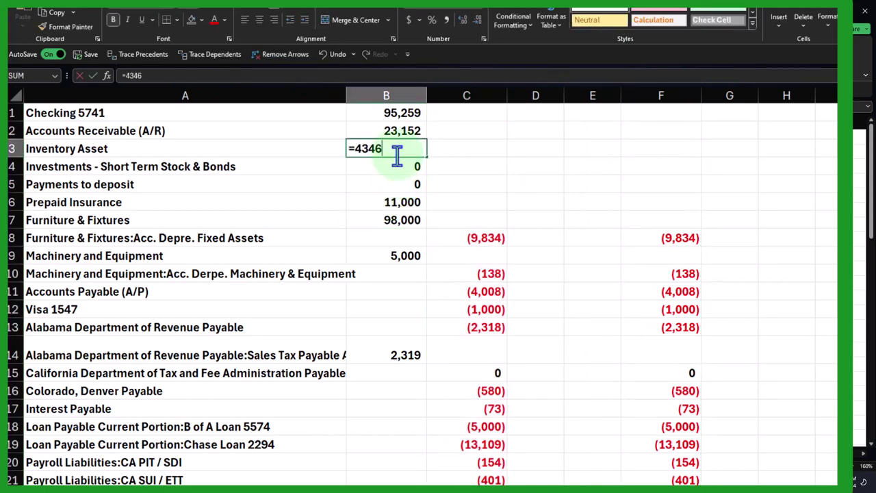
key(Return)
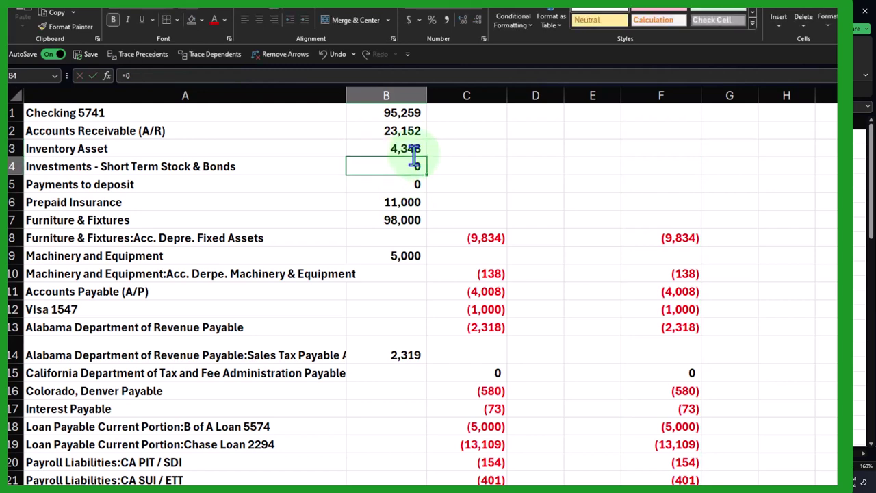
Check the formula in B2, copy column B, paste it back in place as values only, and check the result
double_click(394, 130)
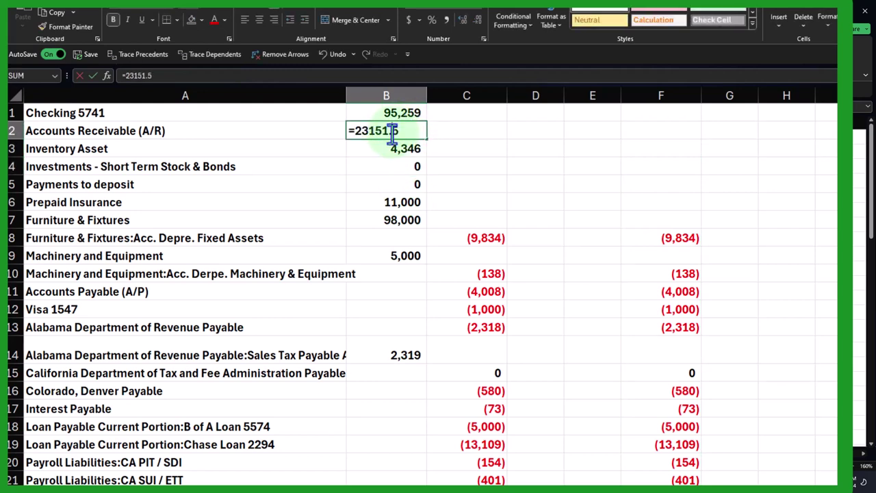
key(Return)
click(391, 99)
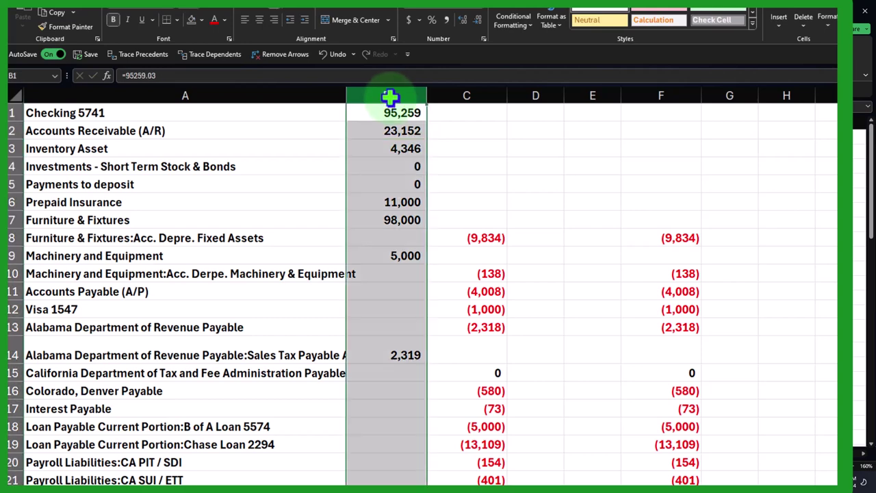
right_click(390, 152)
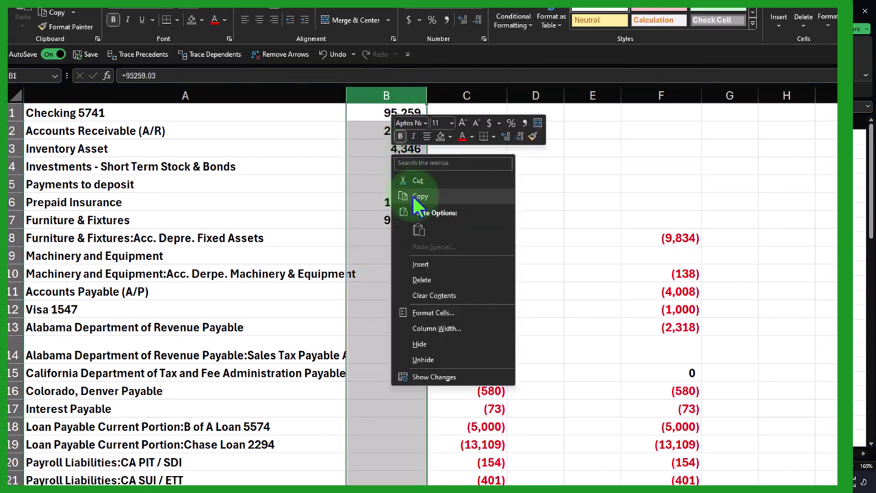
click(419, 196)
right_click(382, 142)
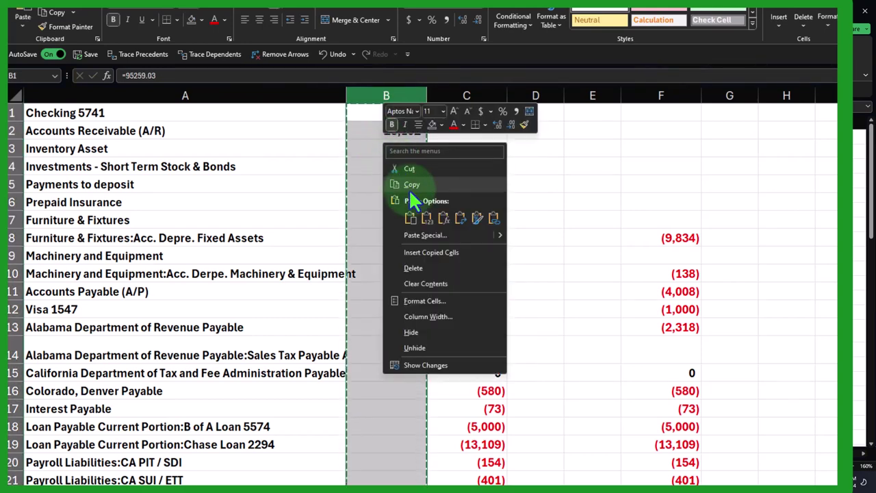
click(427, 217)
click(402, 159)
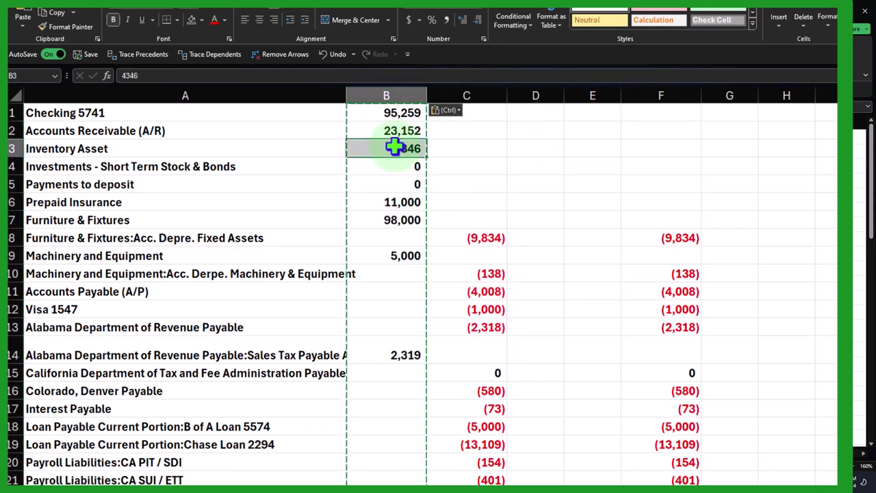
double_click(394, 151)
key(Return)
scroll(394, 162, down, 3)
scroll(395, 165, down, 10)
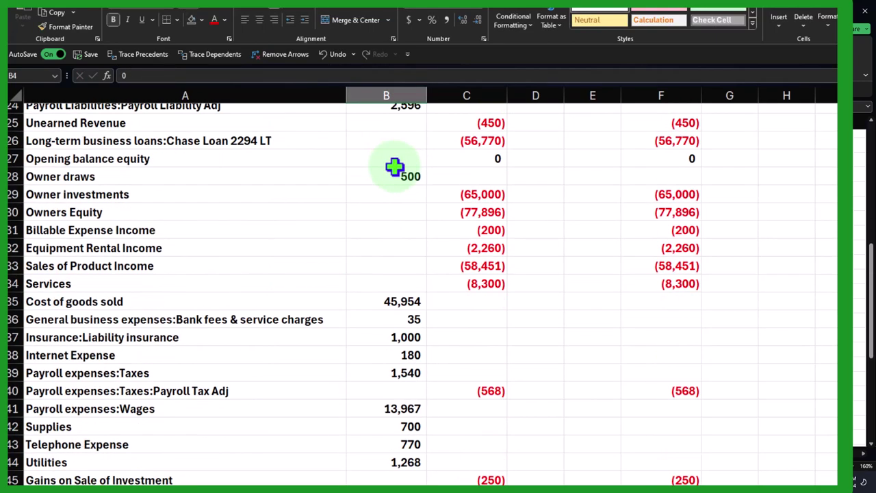
scroll(396, 168, up, 3)
scroll(396, 168, up, 10)
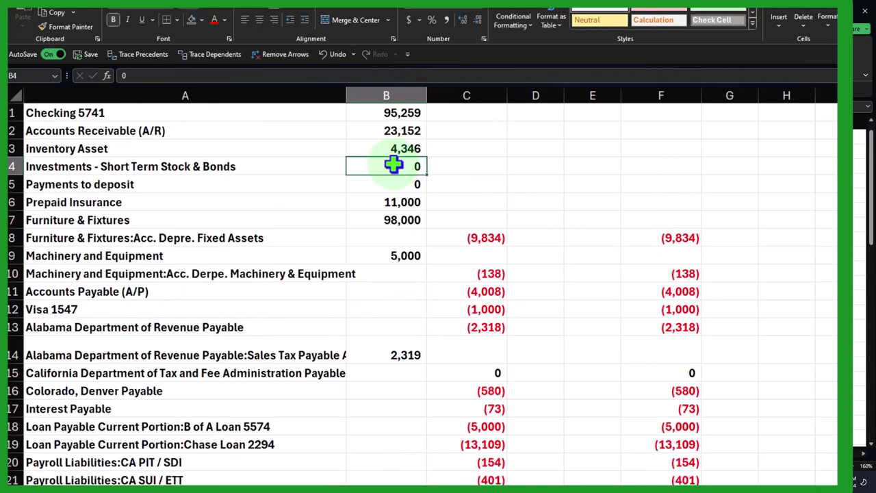
click(670, 97)
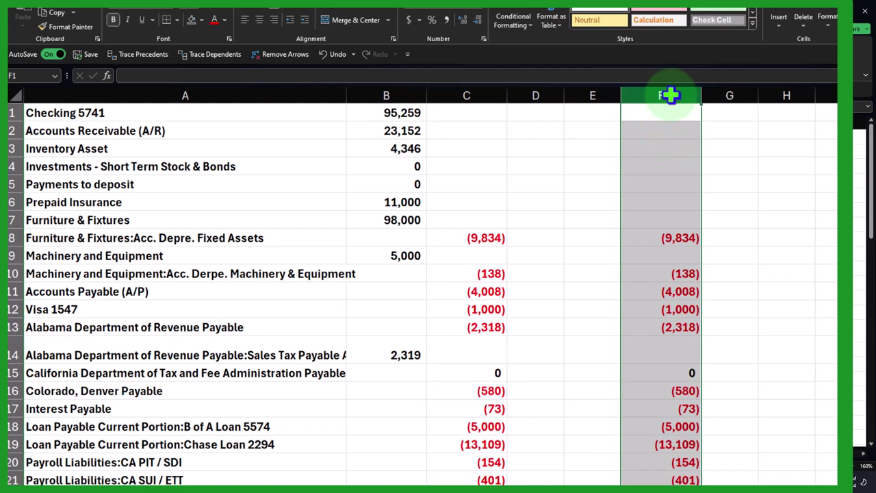
text(a3)
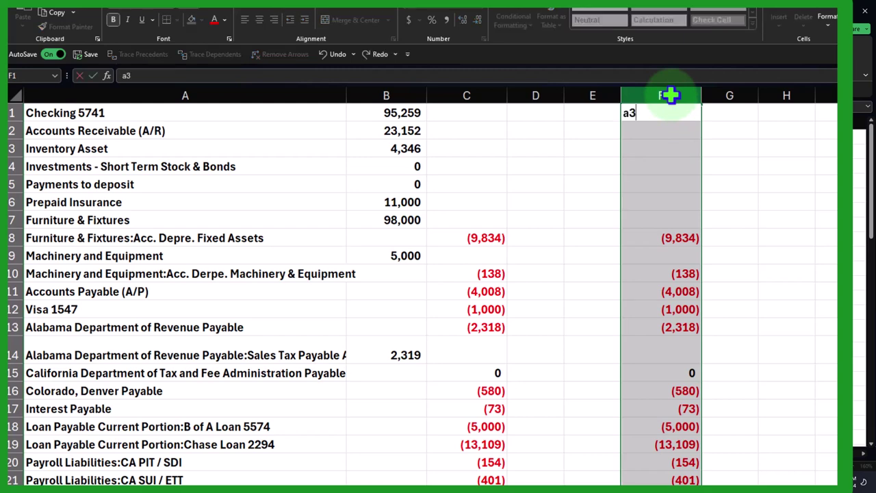
key(Return)
click(638, 112)
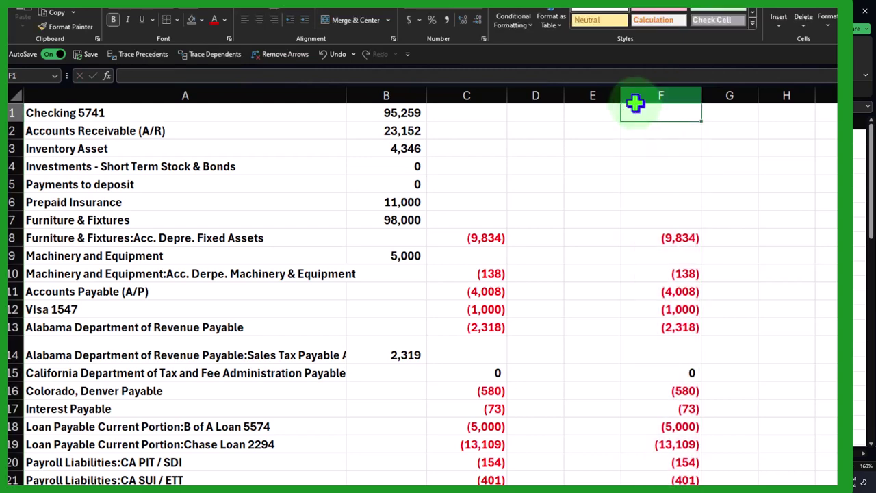
Delete the helper column F that holds the duplicate negative credit amounts
click(636, 100)
right_click(647, 137)
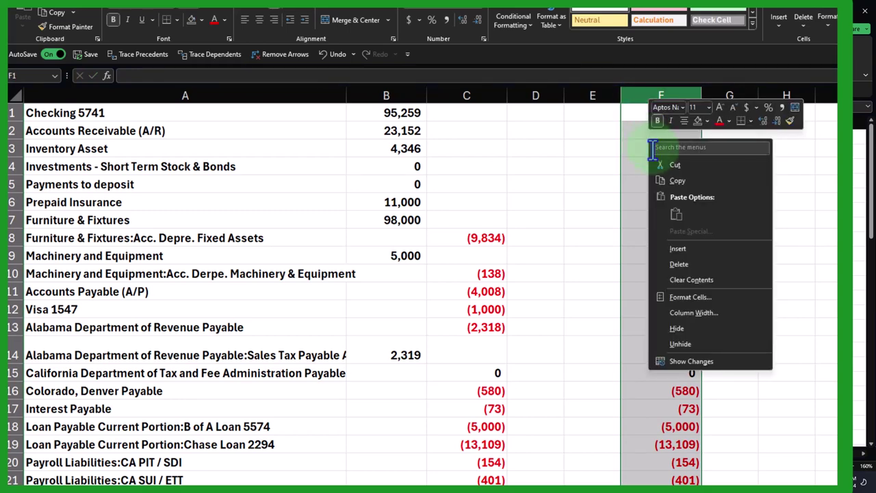
click(686, 264)
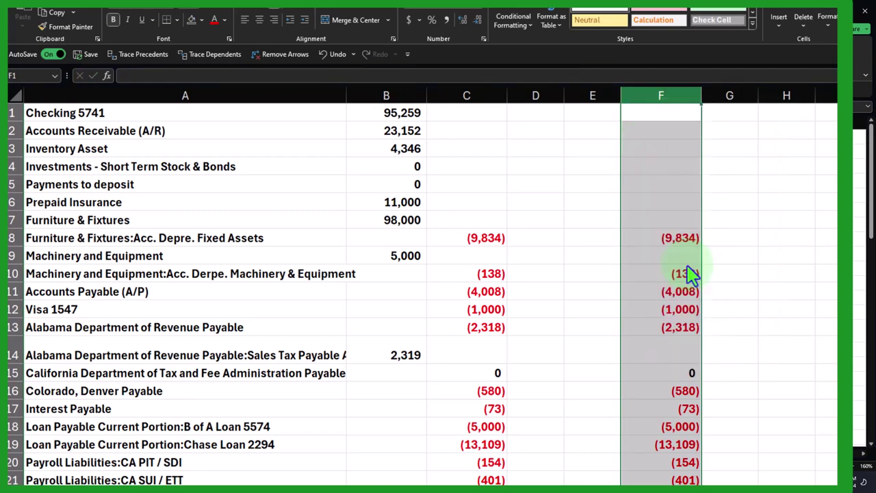
click(597, 258)
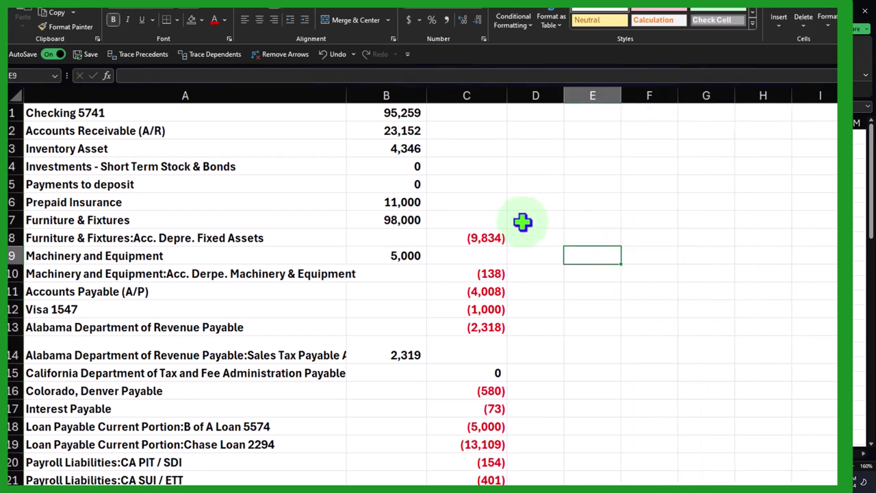
Move the negative credit amounts in C8 and C10:C13 into column B on the same rows
click(490, 238)
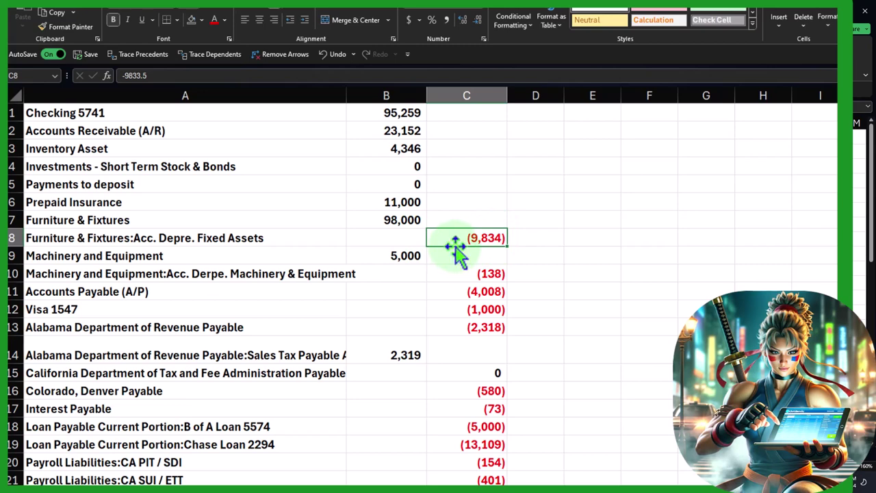
drag(456, 246, 418, 254)
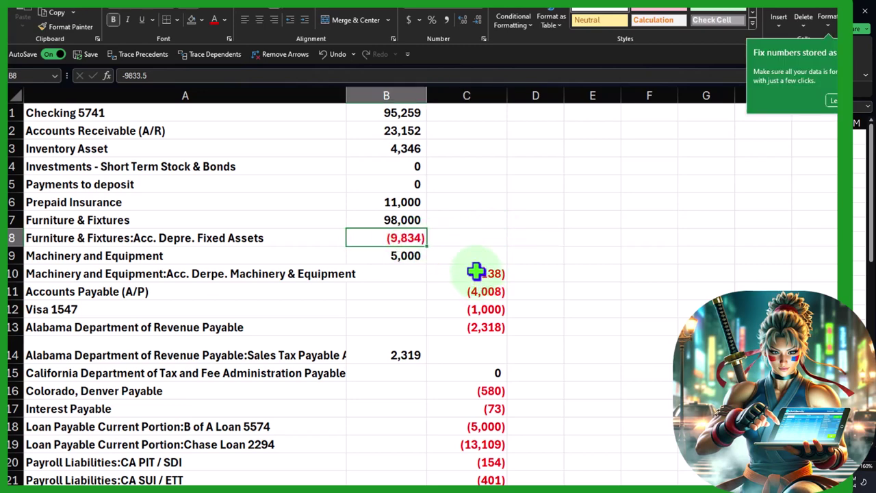
drag(476, 272, 476, 322)
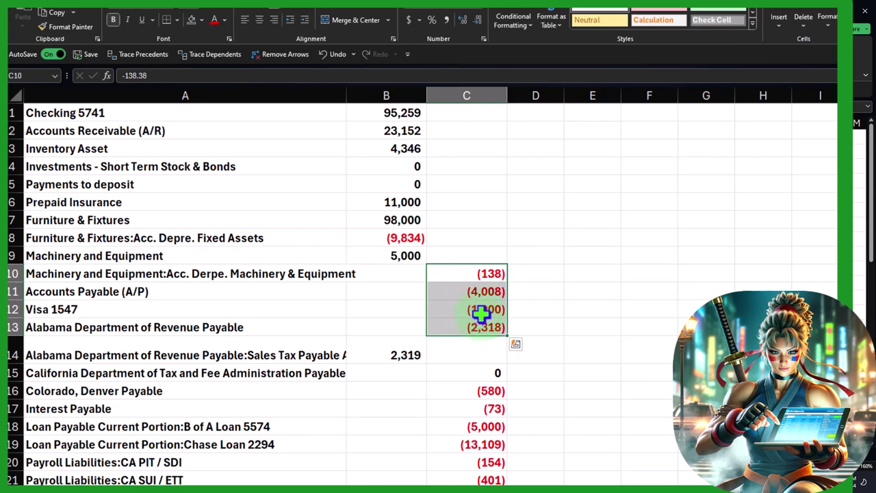
key(ctrl+q)
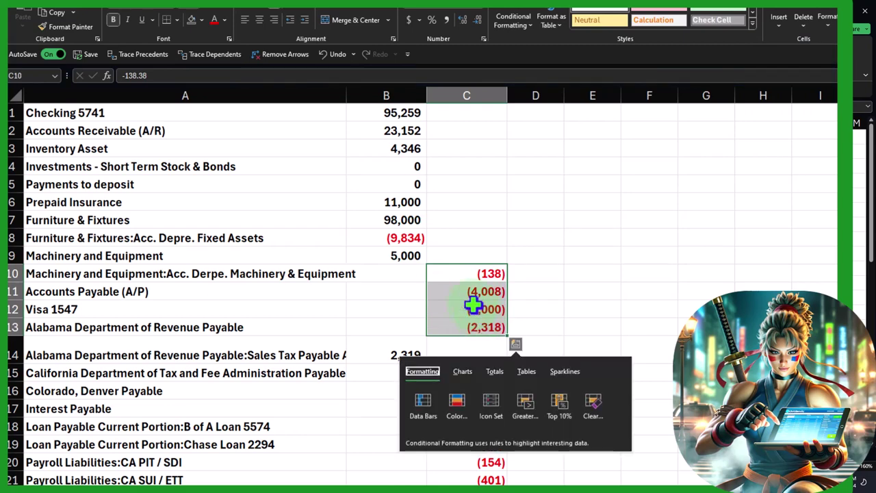
drag(468, 274, 472, 327)
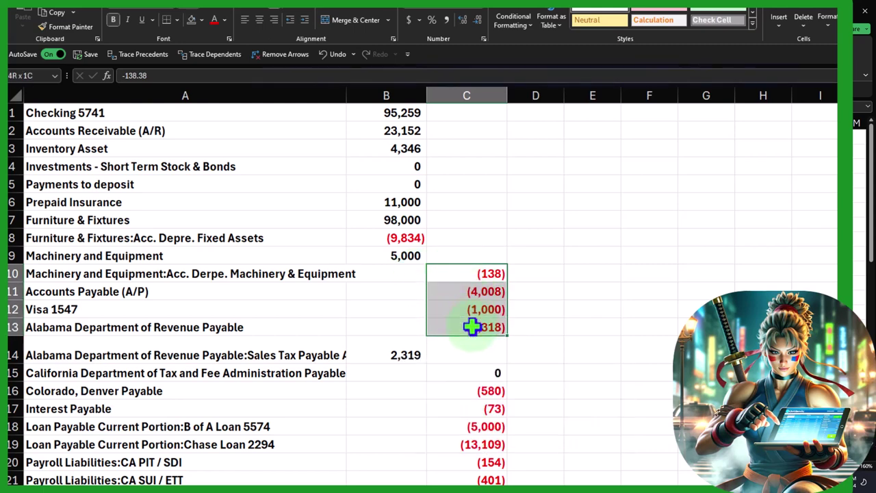
key(ctrl+c)
click(413, 274)
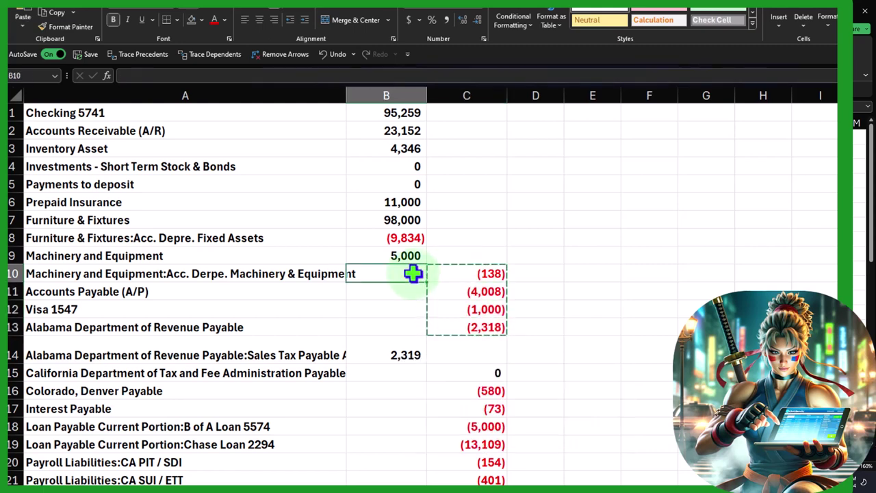
key(ctrl+v)
Move the liability credits in C15:C23, from California Department of Tax to Federal Unemployment (940), into B15:B23
scroll(456, 335, down, 2)
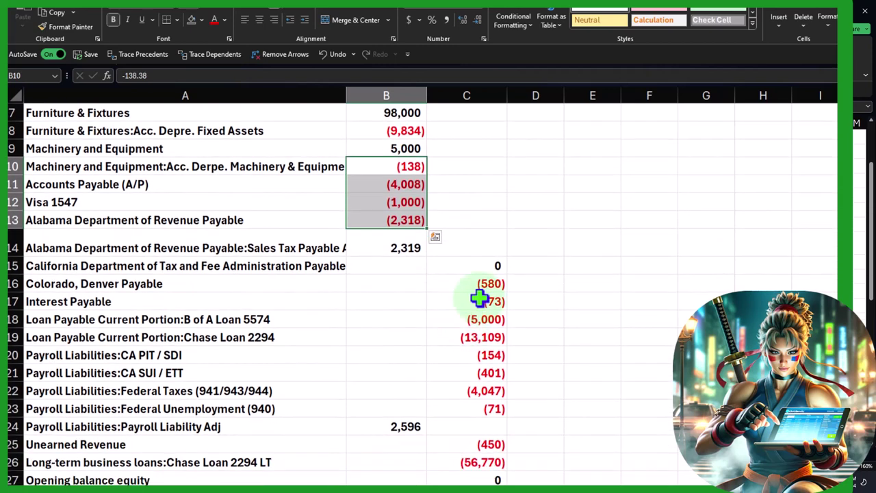
click(486, 266)
drag(482, 281, 479, 399)
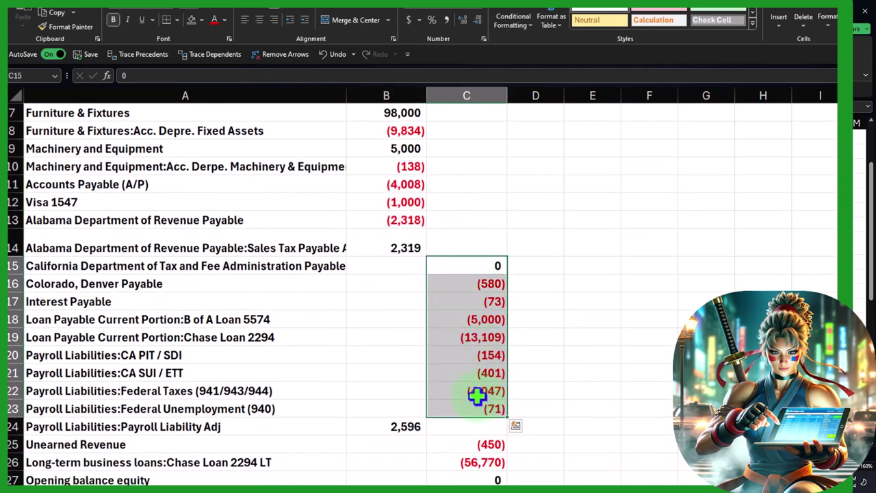
key(ctrl+c)
click(400, 266)
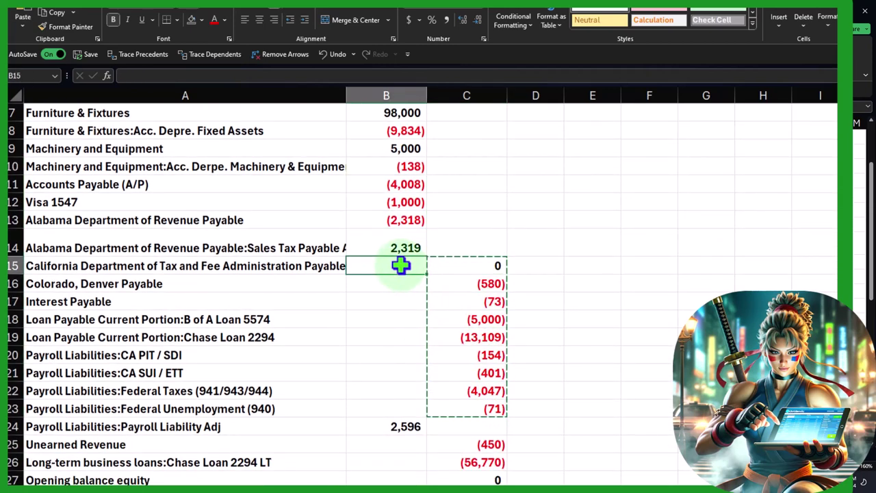
key(ctrl+v)
Move the Unearned Revenue, Chase Loan 2294 LT and Opening balance equity amounts from C25:C27 into B25:B27
scroll(397, 267, down, 3)
drag(459, 284, 466, 301)
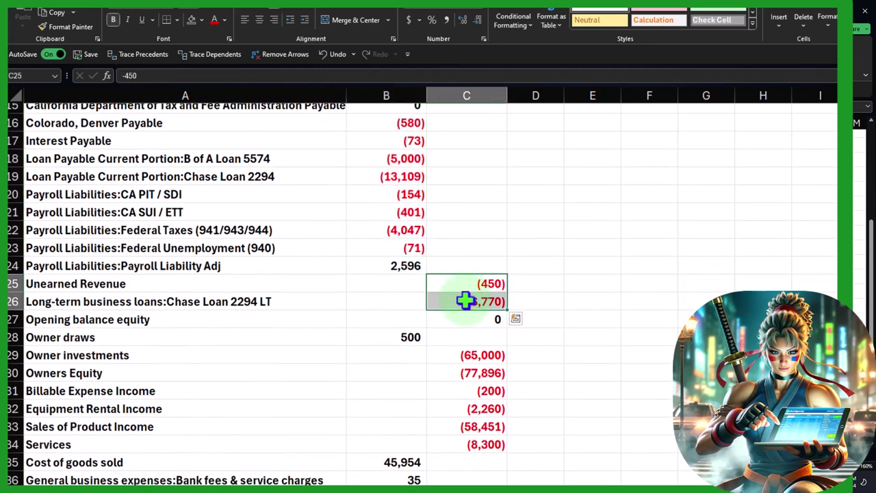
key(ctrl+c)
click(407, 286)
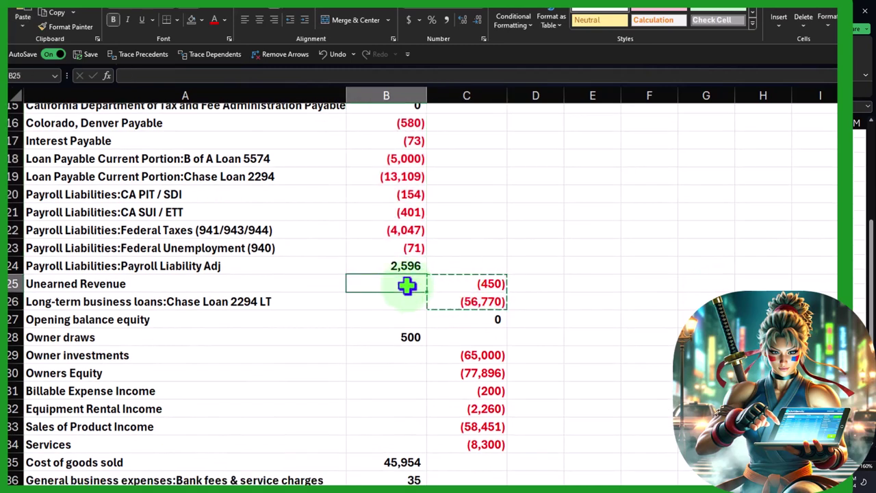
key(ctrl+v)
scroll(407, 285, down, 1)
click(466, 266)
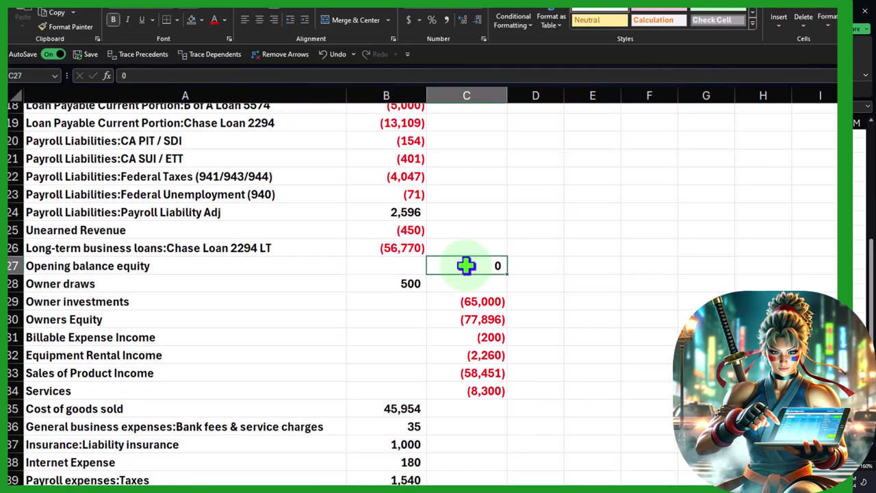
key(ctrl+x)
click(400, 266)
Move the owner equity and income credits in C29:C34 into B29:B34
scroll(399, 266, down, 2)
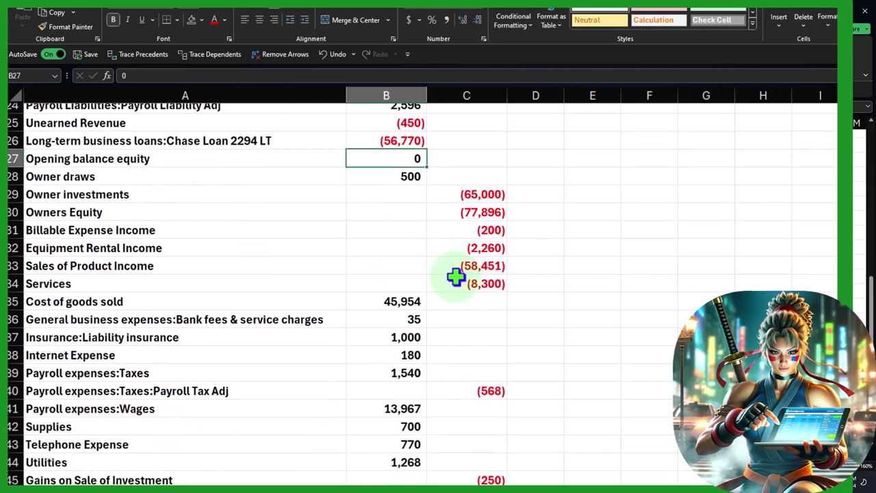
drag(475, 194, 476, 278)
key(ctrl+x)
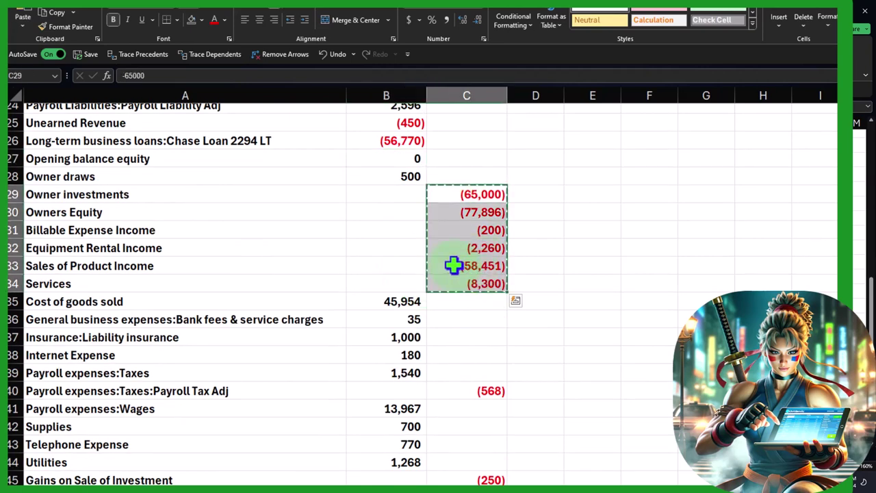
click(399, 194)
key(ctrl+v)
Move the Payroll Tax Adj amount from C40 to B40 and the Gains on Sale of Investment amount from C45 to B45
scroll(411, 221, down, 2)
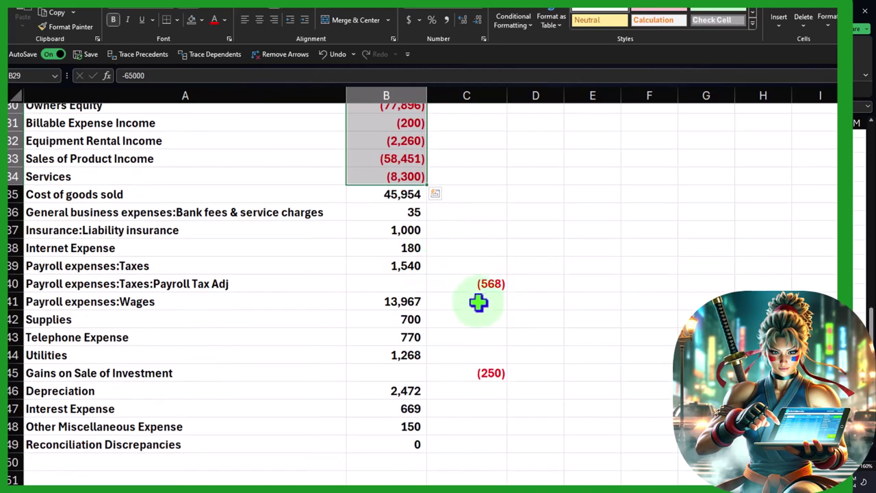
click(478, 285)
key(ctrl+x)
click(411, 281)
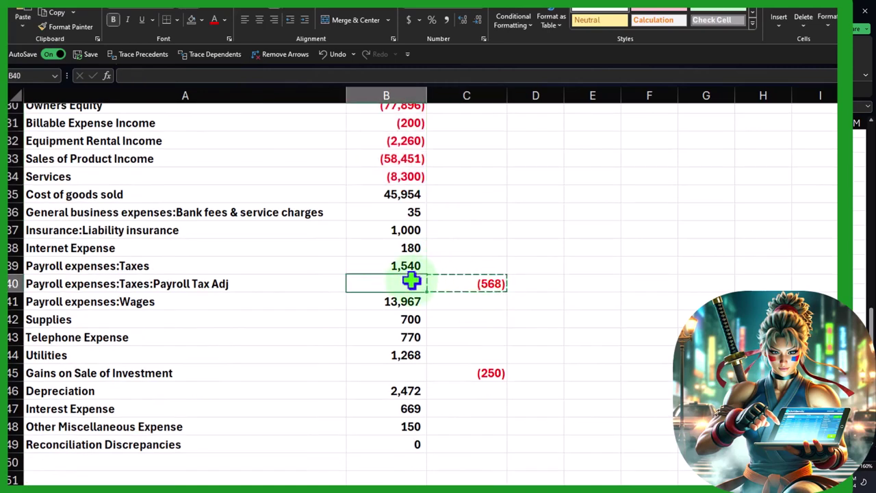
key(ctrl+v)
click(466, 371)
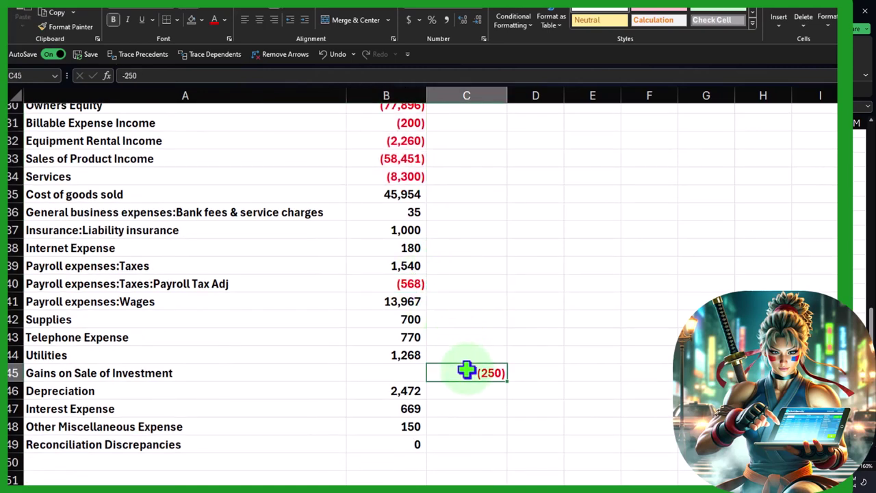
click(414, 370)
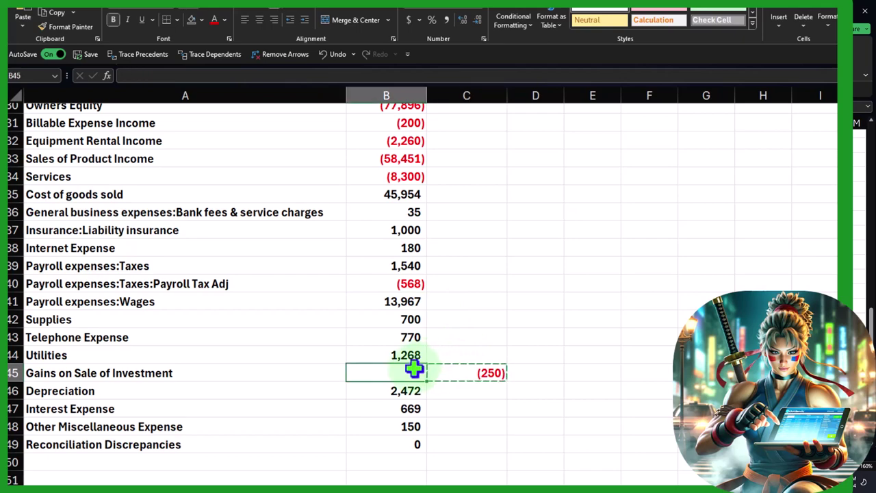
key(ctrl+v)
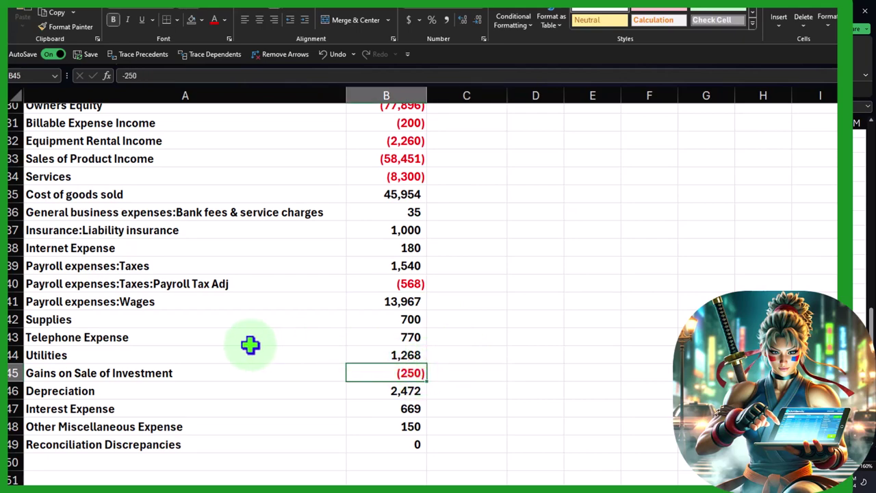
Label cell A50, below Reconciliation Discrepancies, "Debits & Credits"
scroll(250, 344, up, 10)
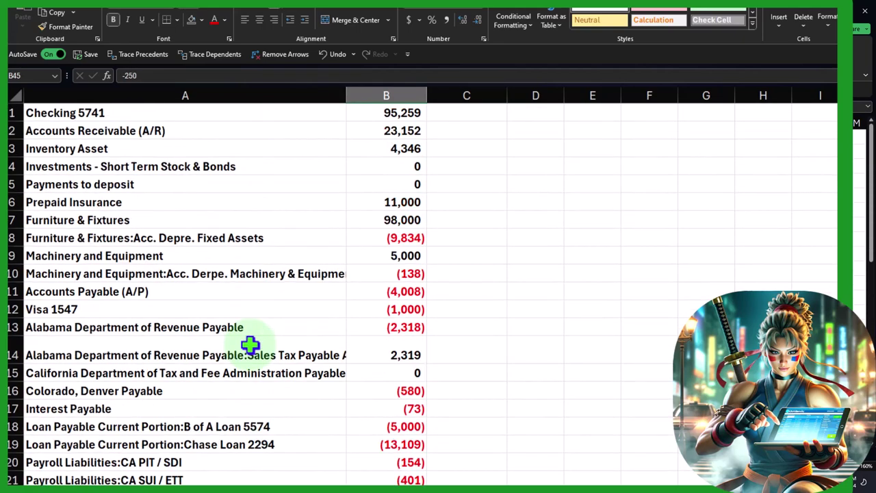
scroll(250, 344, down, 11)
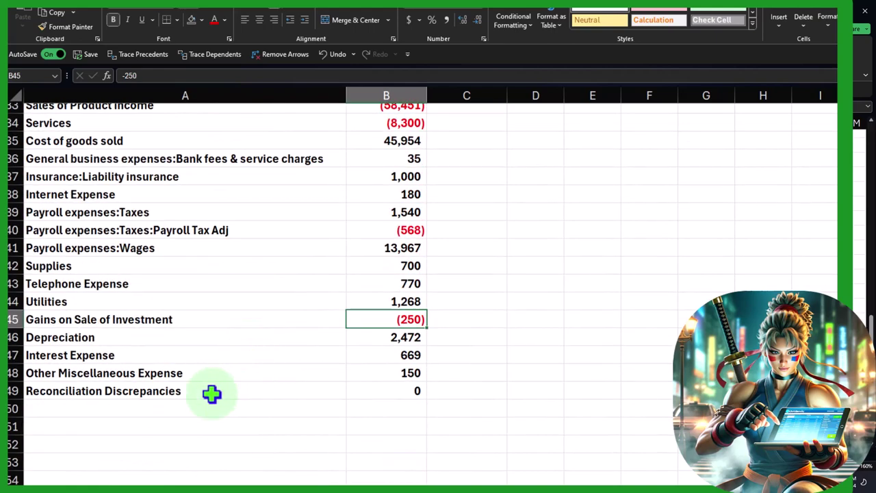
click(117, 409)
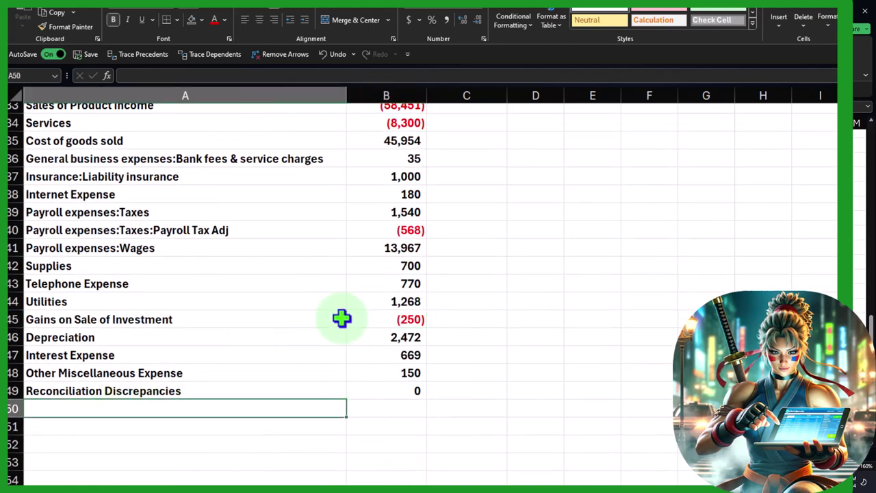
text(Debits & Credits)
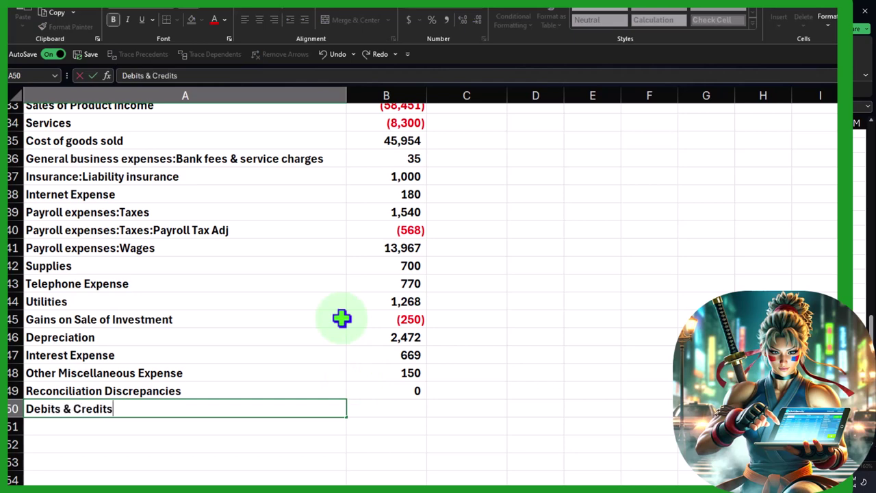
key(Tab)
Total the account balances in B50 with a SUM formula over B1:B49
text(=sum()
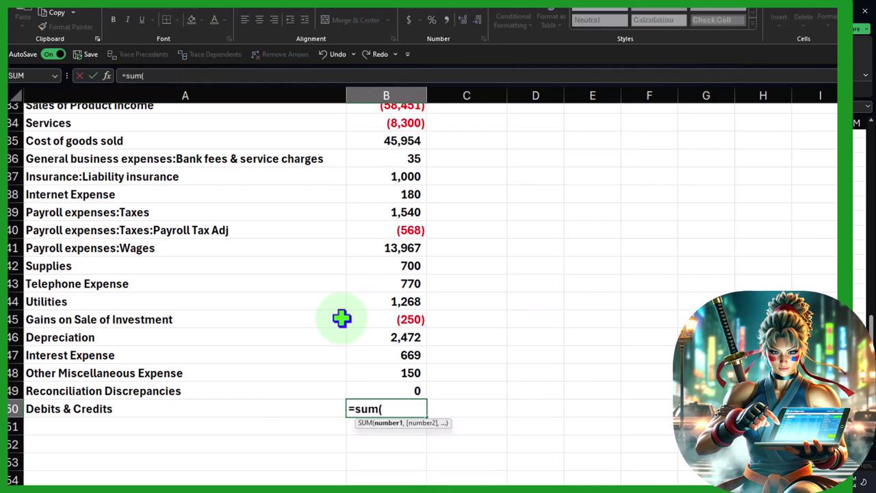
key(Up)
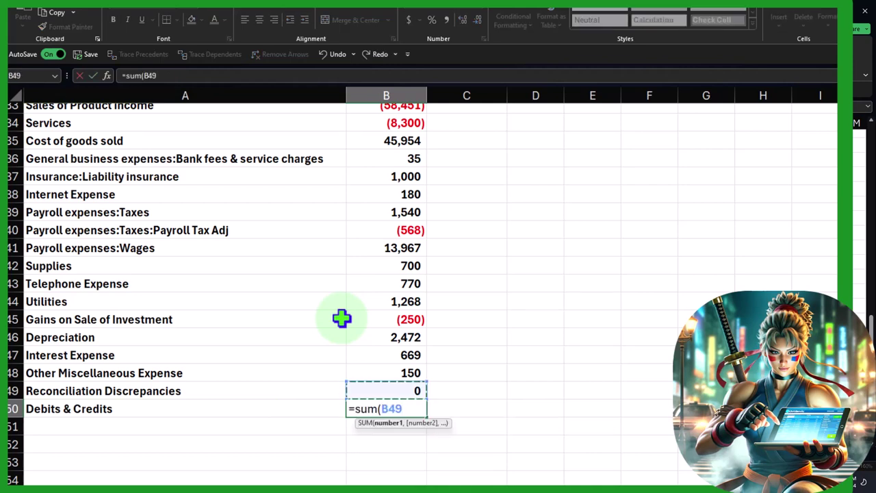
key(shift+Up)
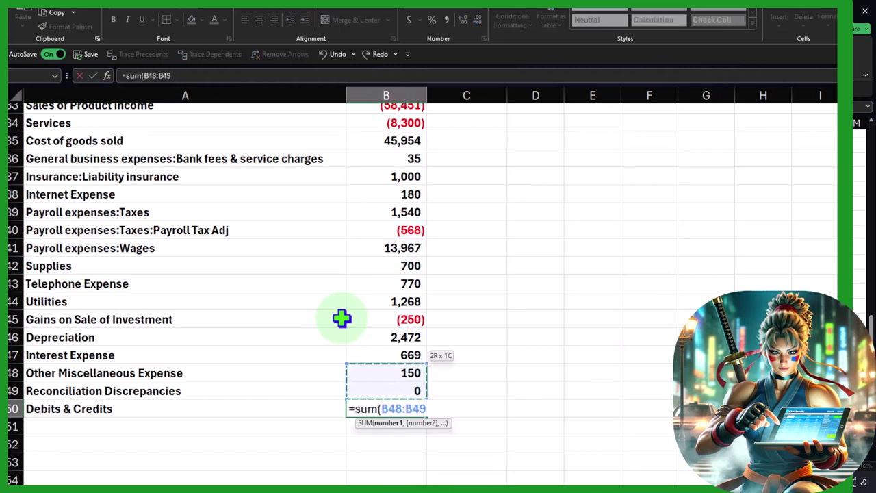
key(shift+Page_Up)
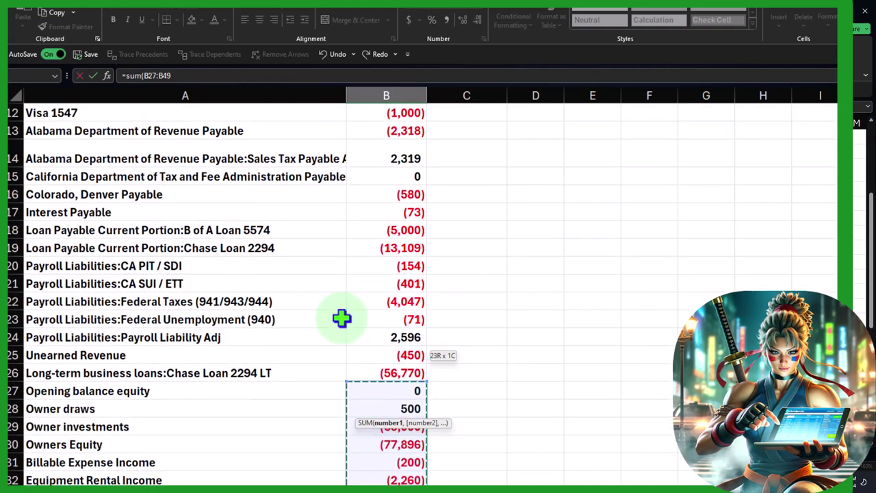
key(shift+Up)
key(shift+Up)
key(shift+Up)
key(shift+Up)
key(shift+Up)
key(shift+Up)
key(shift+Up)
key(shift+Up)
key(shift+Up)
key(shift+Up)
key(shift+Up)
key(shift+Up)
key(shift+Up)
key(shift+Up)
key(shift+Up)
key(shift+Up)
key(shift+Up)
key(shift+Up)
key(shift+Up)
key(shift+Up)
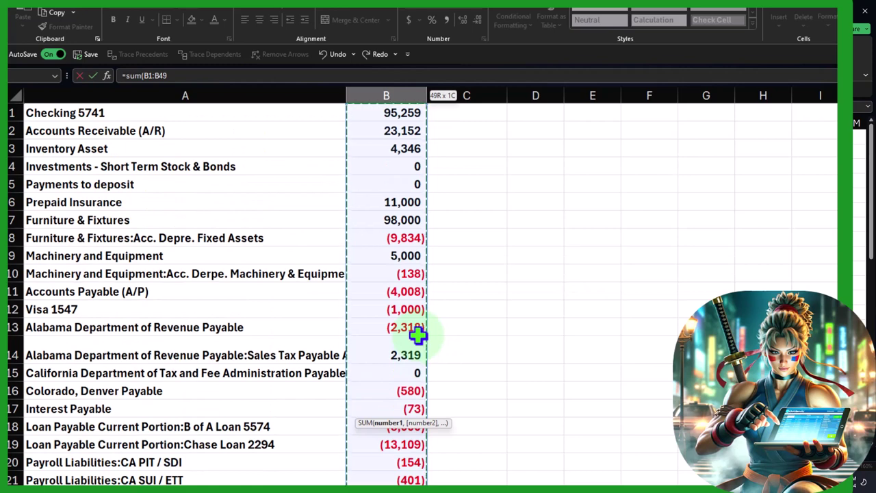
key(Return)
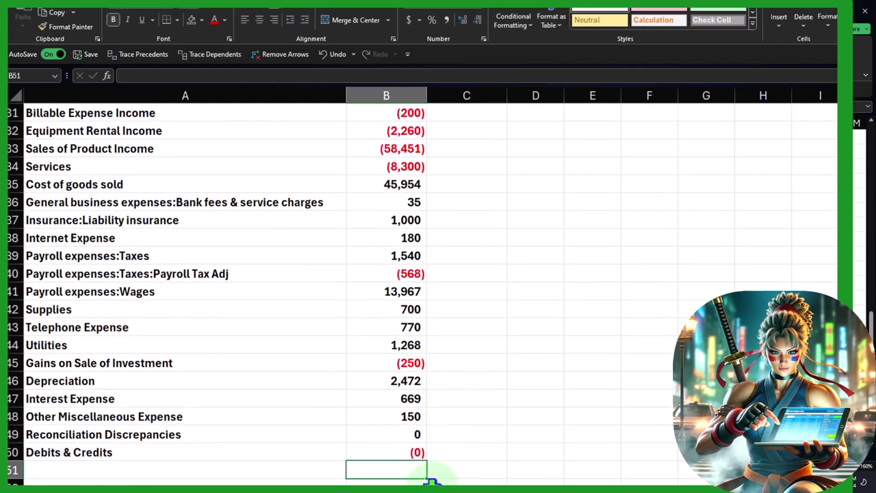
click(387, 449)
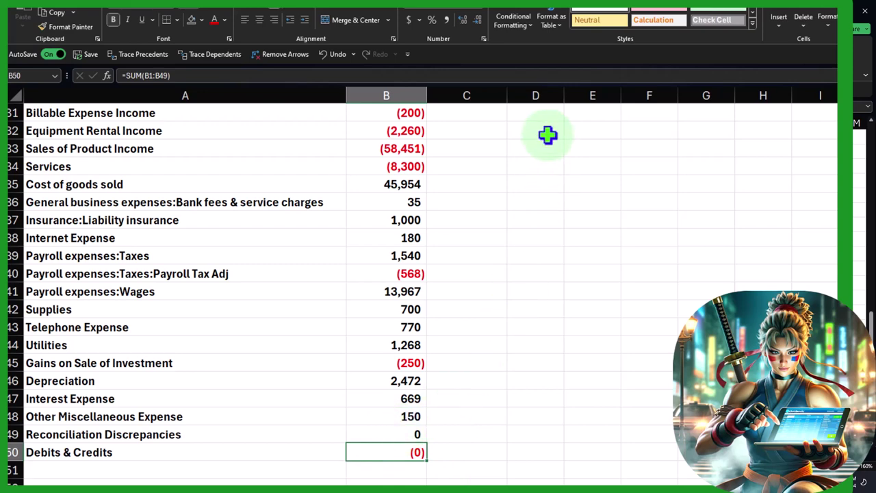
click(522, 22)
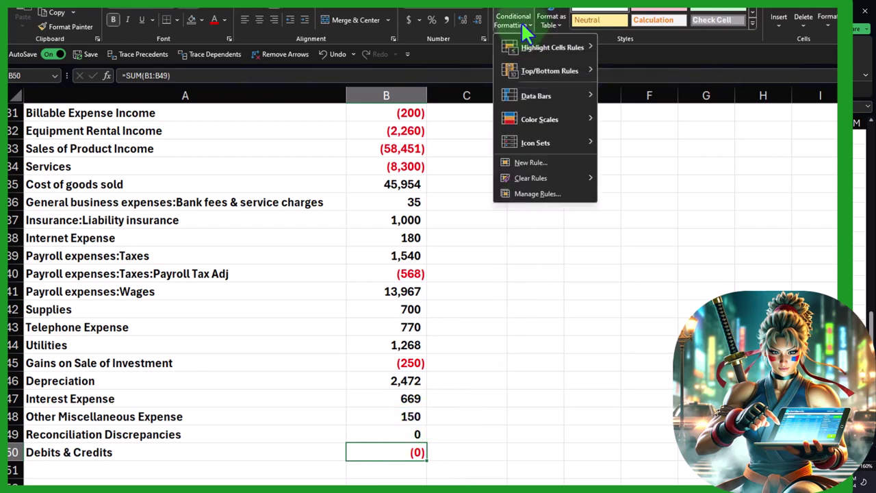
mouse_move(525, 46)
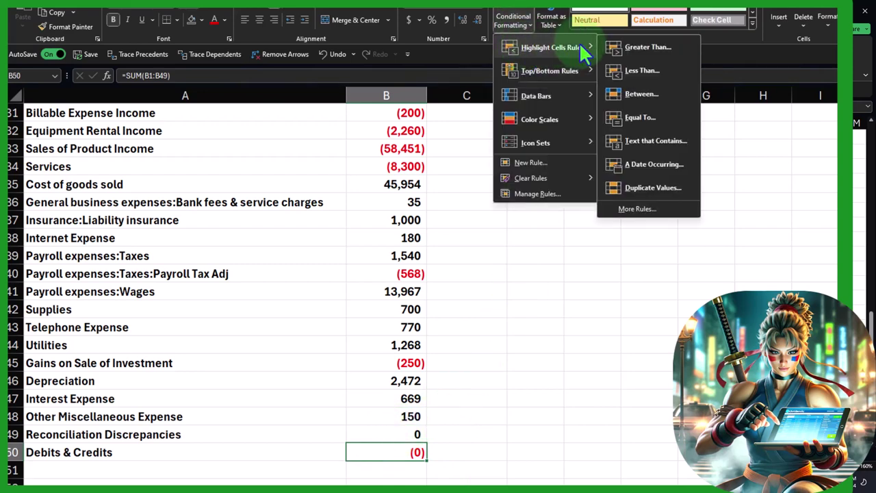
click(632, 50)
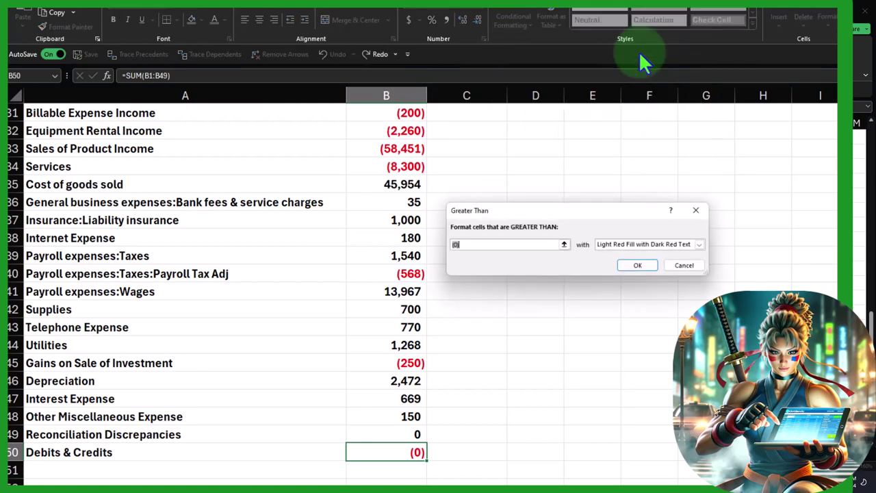
click(696, 212)
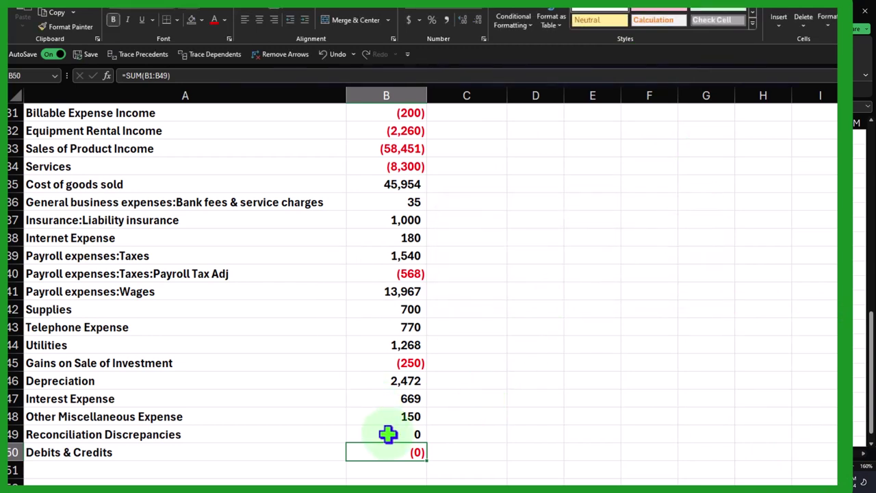
Try a light green fill on the Debits & Credits total in B50, and undo it
click(202, 20)
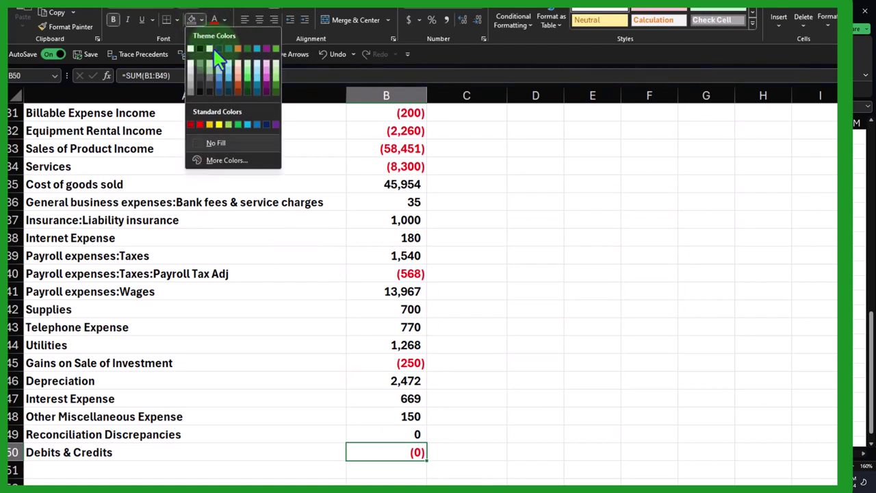
click(228, 124)
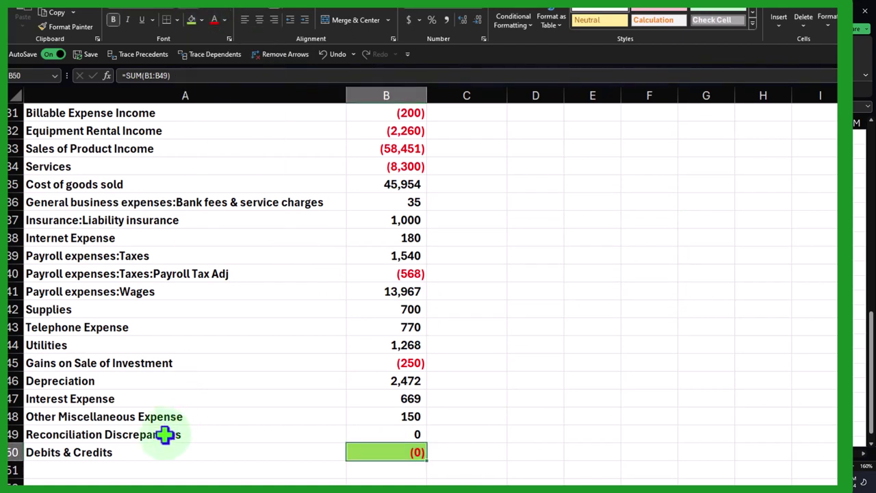
click(155, 452)
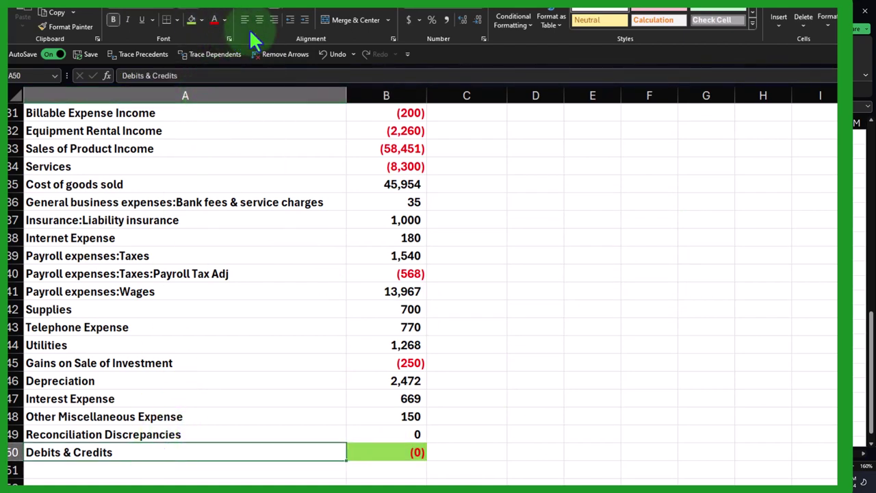
click(323, 54)
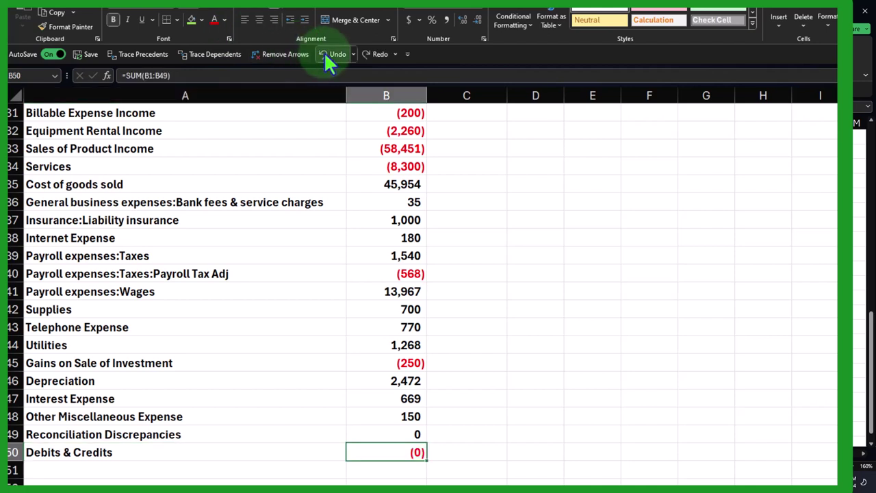
Format the Debits & Credits row A50:B50 with a black fill and white font
drag(239, 450, 356, 453)
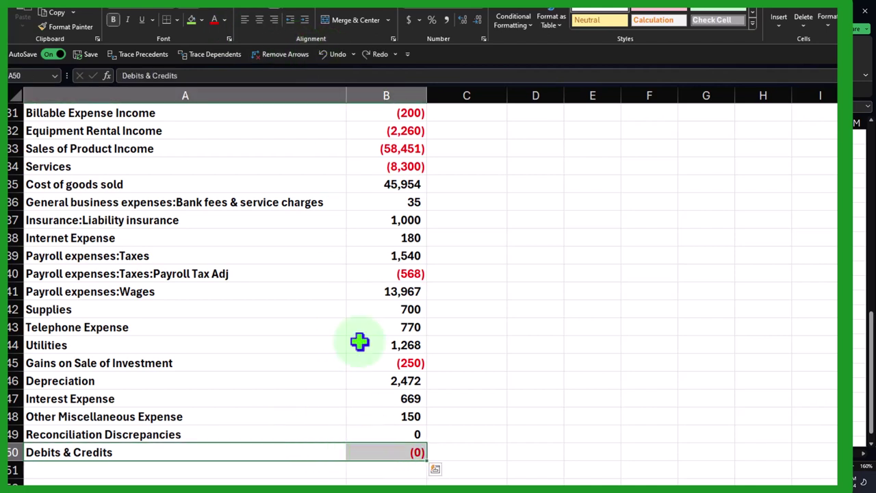
click(202, 20)
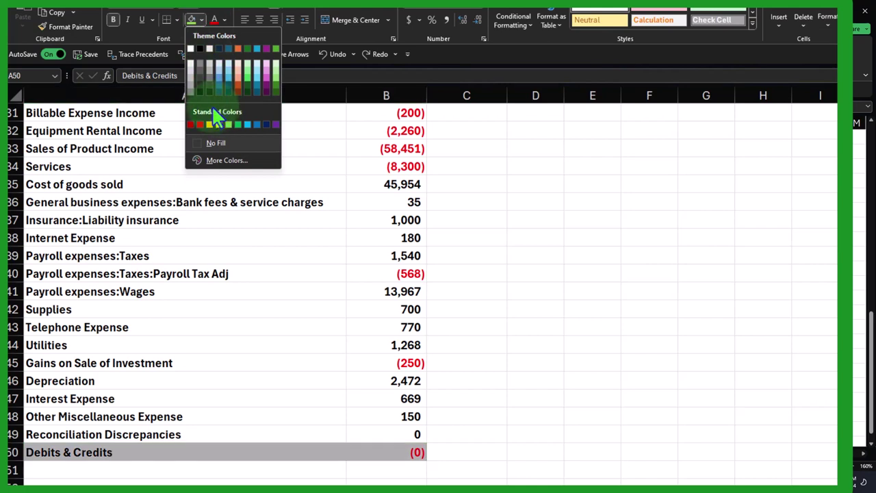
click(195, 46)
click(224, 21)
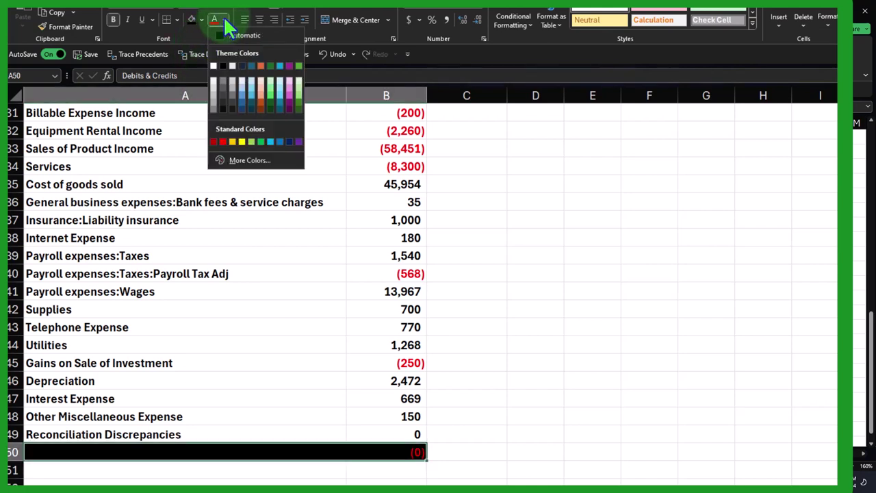
click(213, 66)
click(300, 297)
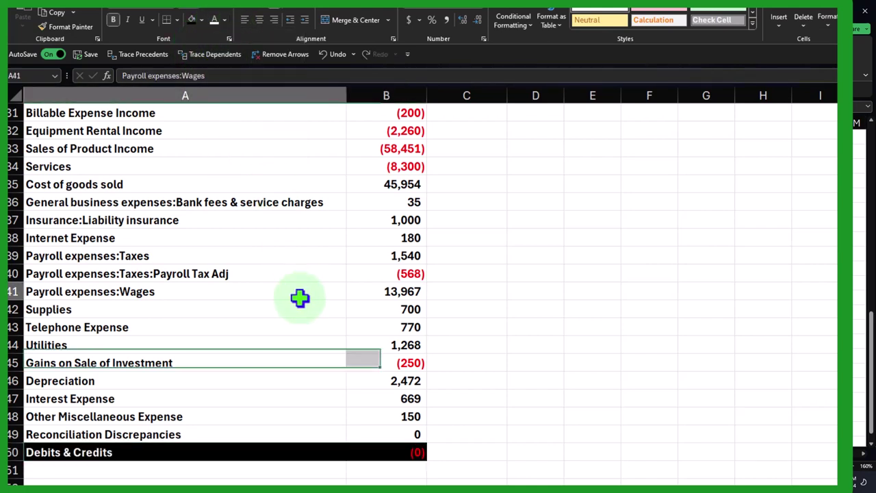
Switch to QuickBooks Online in the browser and examine how the Balance Sheet groups the current and fixed asset accounts and their sub-accounts
scroll(302, 302, up, 10)
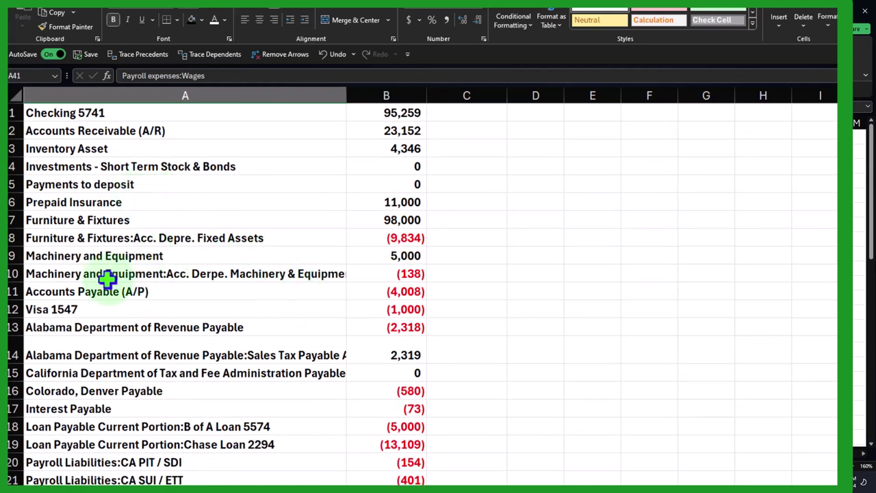
click(76, 276)
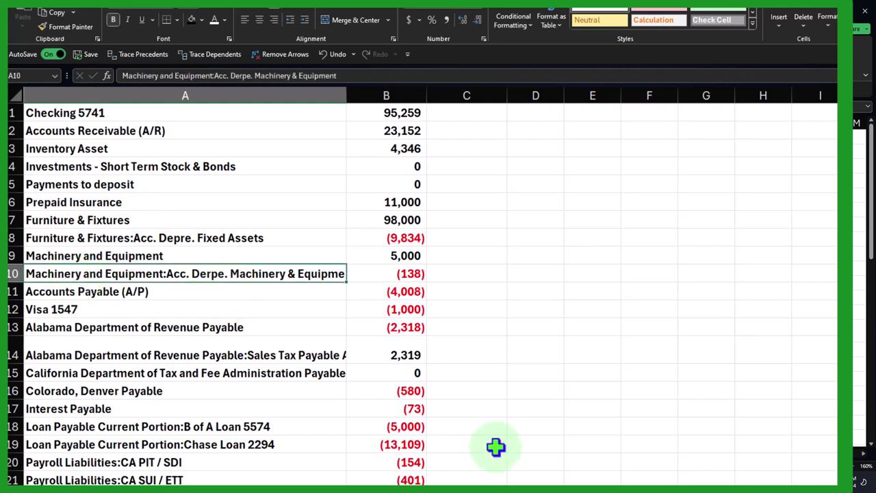
click(559, 482)
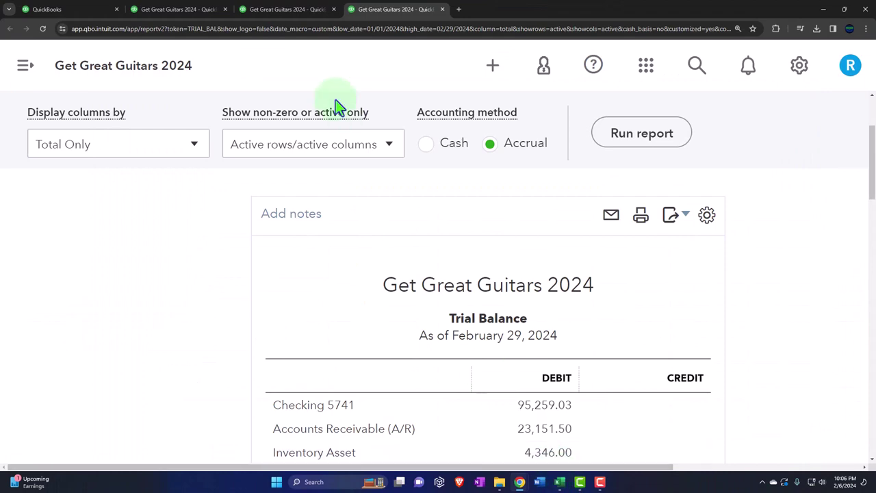
click(196, 11)
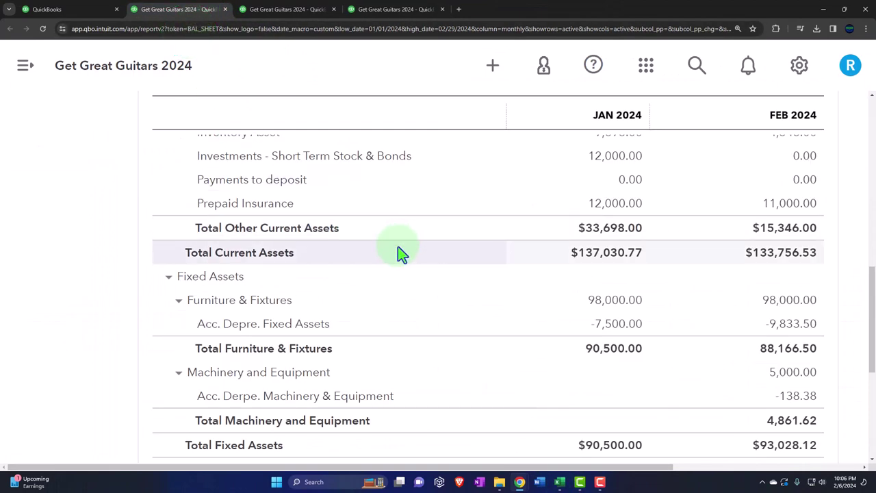
key(ctrl+minus)
scroll(407, 268, up, 10)
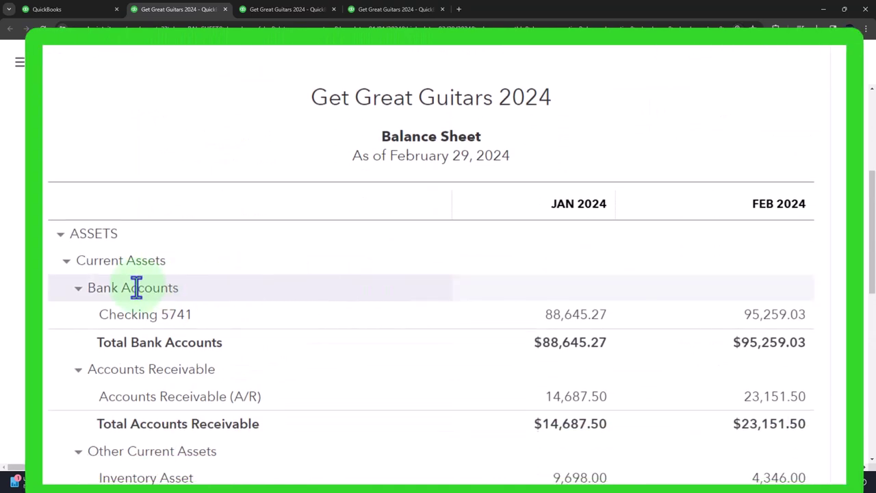
scroll(154, 348, down, 3)
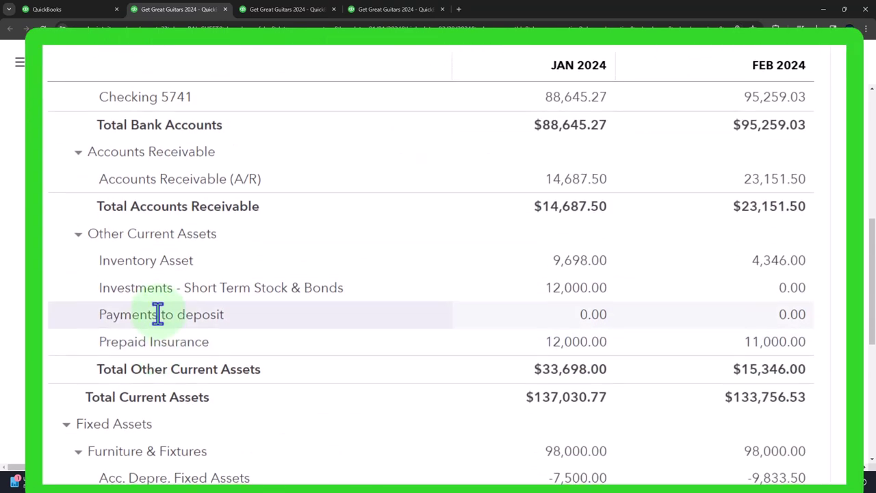
scroll(157, 313, down, 5)
scroll(157, 313, up, 8)
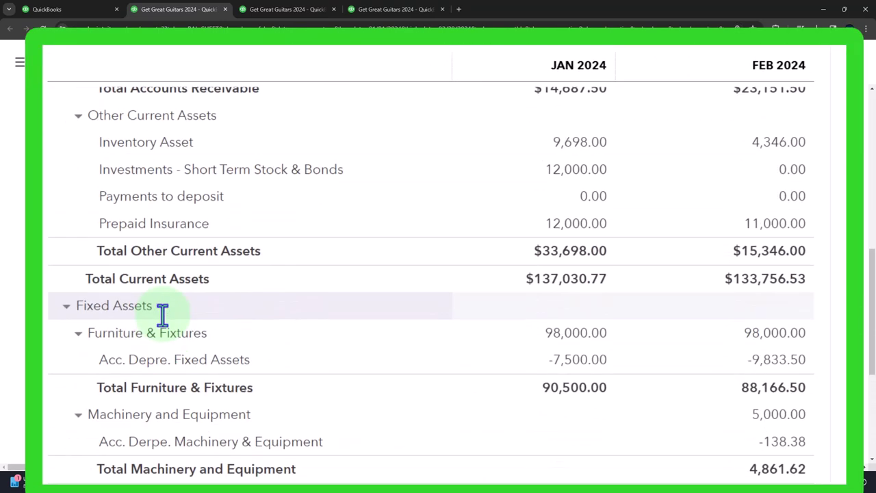
scroll(162, 315, down, 4)
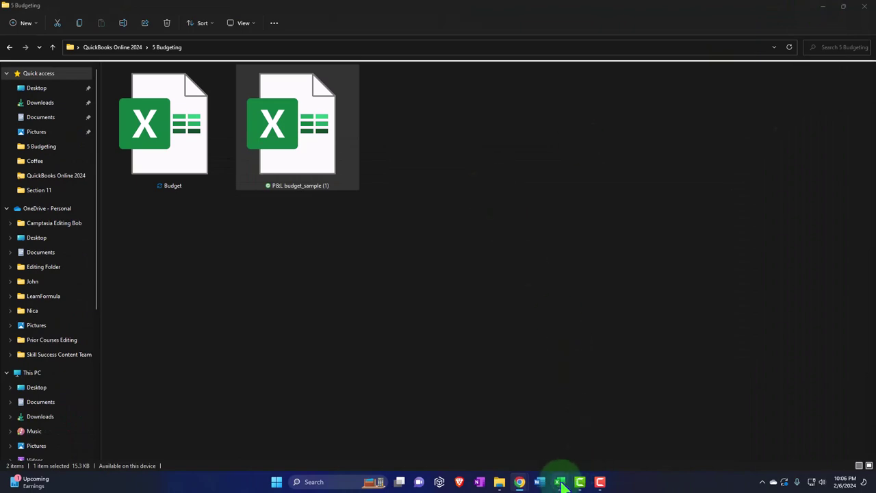
Switch back to Excel and shorten the label in A10 to "Acc. Derpe. Machinery & Equipment" by removing its parent account prefix
click(560, 482)
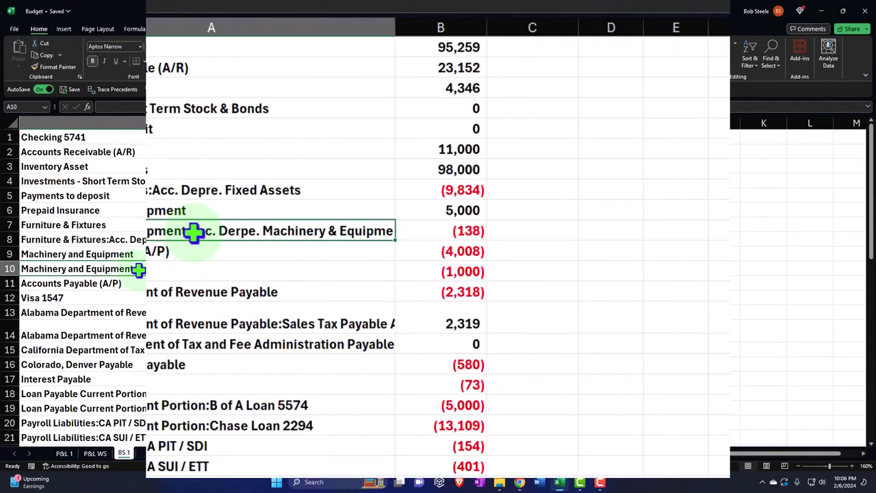
double_click(188, 234)
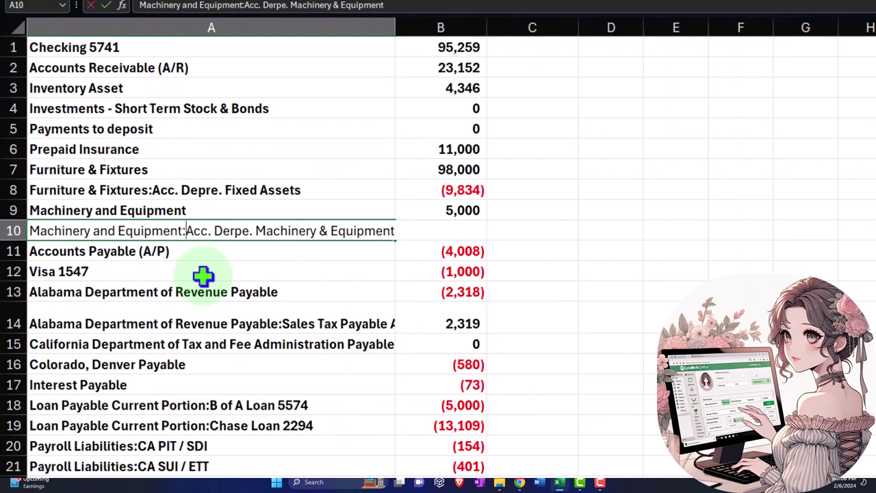
key(BackSpace)
key(BackSpace)
key(BackSpace)
key(BackSpace)
key(BackSpace)
key(BackSpace)
key(BackSpace)
key(BackSpace)
key(BackSpace)
key(BackSpace)
key(BackSpace)
key(BackSpace)
key(BackSpace)
key(BackSpace)
key(BackSpace)
key(BackSpace)
key(BackSpace)
key(BackSpace)
key(BackSpace)
key(BackSpace)
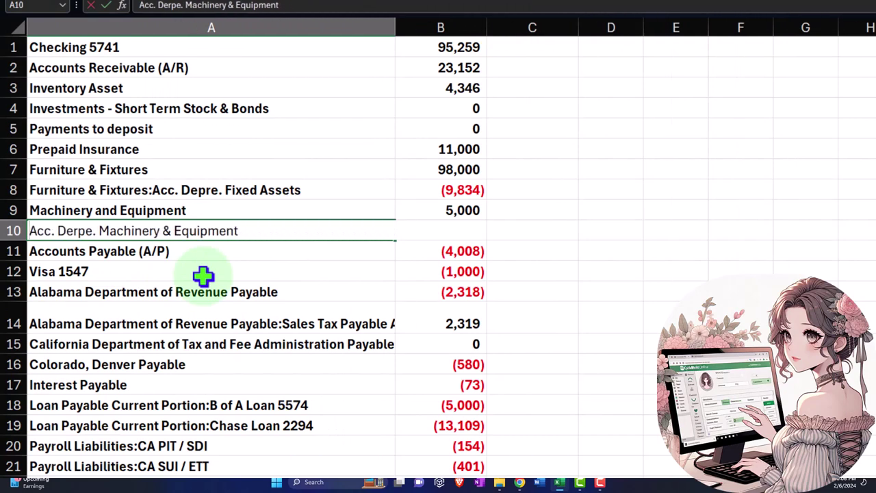
key(Return)
scroll(202, 269, down, 1)
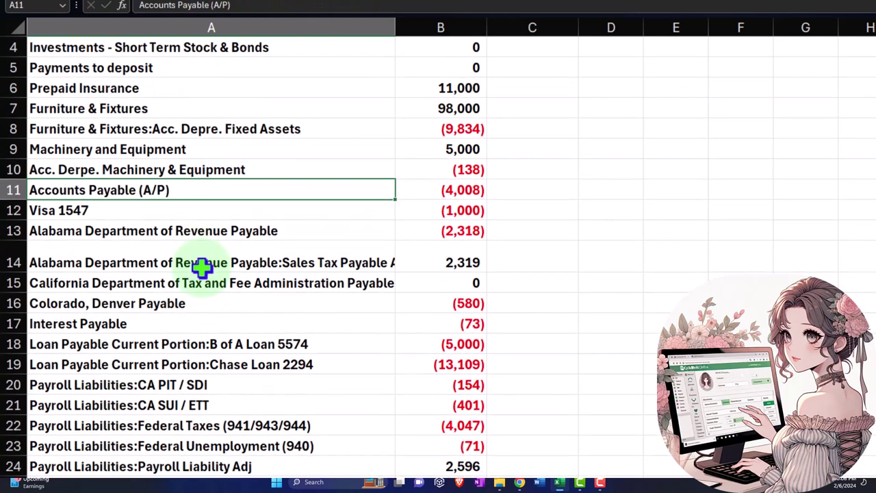
Shorten the label in A14 to "Sales Tax Payable Adj" by removing its Alabama Department of Revenue Payable prefix
double_click(284, 263)
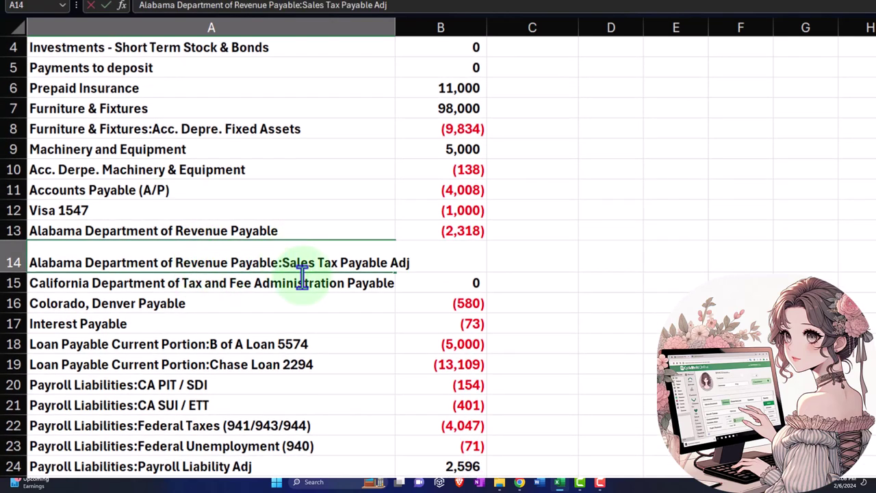
key(BackSpace)
key(BackSpace)
key(BackSpace)
key(BackSpace)
key(BackSpace)
key(BackSpace)
key(BackSpace)
key(BackSpace)
key(BackSpace)
key(BackSpace)
key(BackSpace)
key(BackSpace)
key(BackSpace)
key(BackSpace)
key(BackSpace)
key(BackSpace)
key(BackSpace)
key(BackSpace)
key(BackSpace)
key(BackSpace)
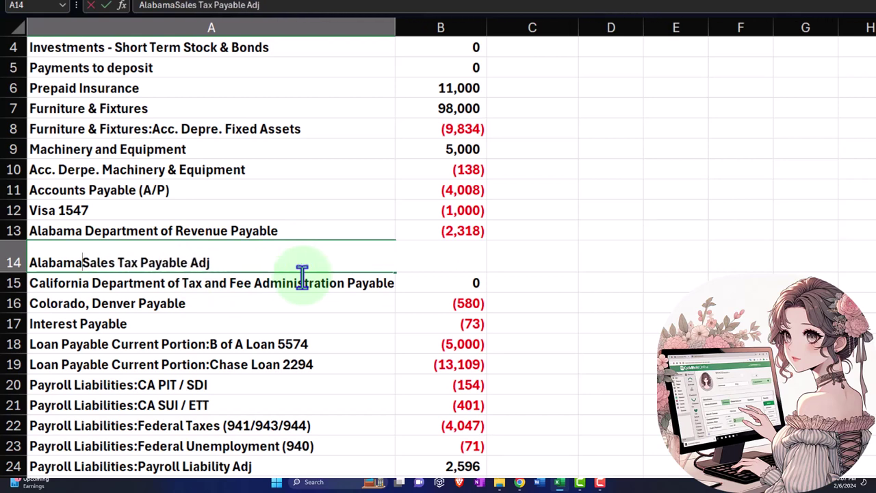
key(Return)
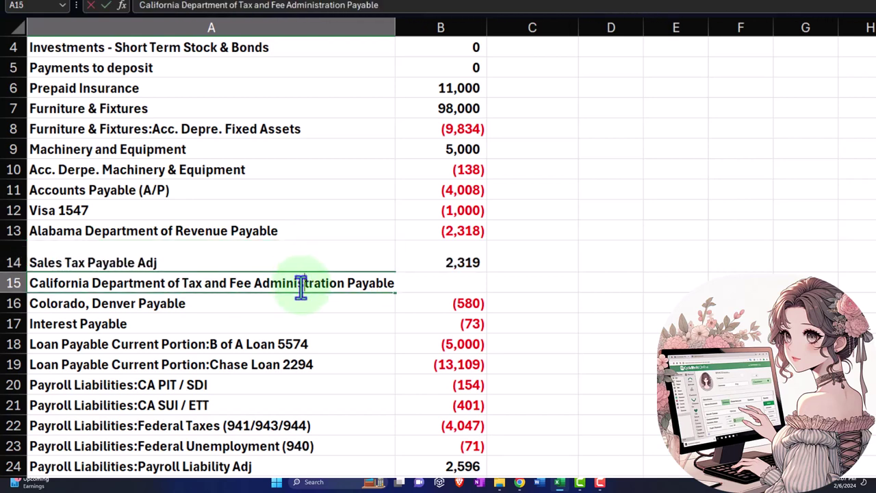
key(Return)
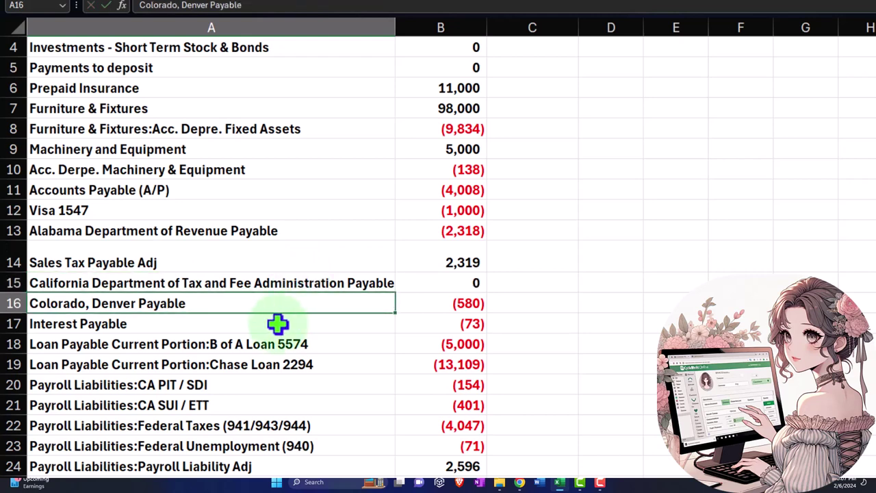
Remove the "Loan Payable Current Portion:" prefix from the B of A loan label in A18
scroll(272, 328, down, 1)
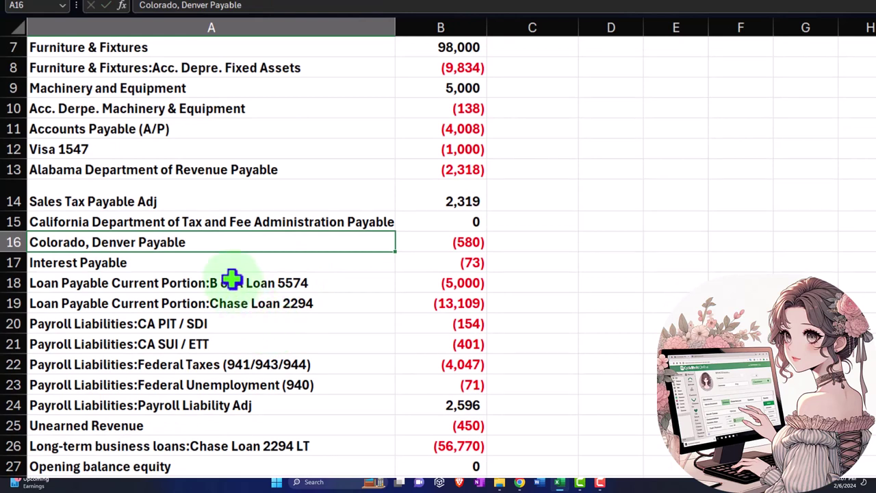
double_click(231, 282)
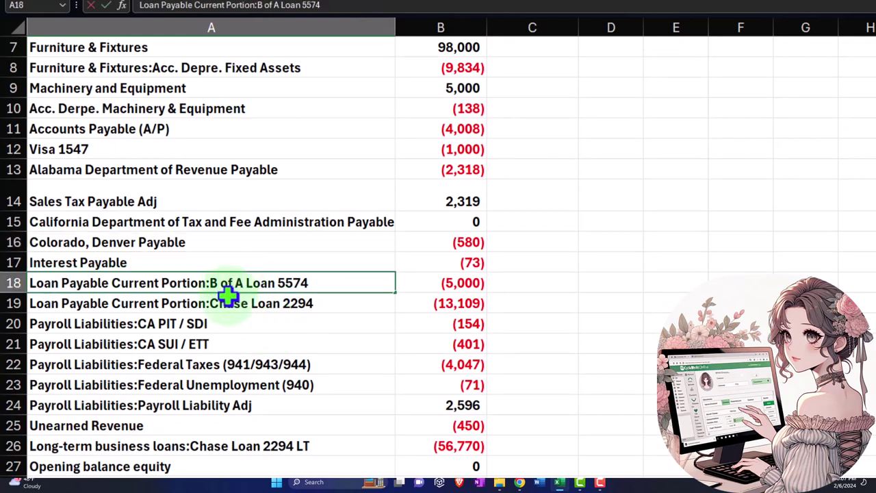
key(BackSpace)
key(BackSpace)
key(BackSpace)
key(BackSpace)
key(BackSpace)
key(BackSpace)
key(BackSpace)
key(BackSpace)
key(BackSpace)
key(BackSpace)
key(BackSpace)
key(BackSpace)
key(BackSpace)
key(BackSpace)
key(BackSpace)
key(BackSpace)
key(BackSpace)
key(BackSpace)
key(BackSpace)
key(BackSpace)
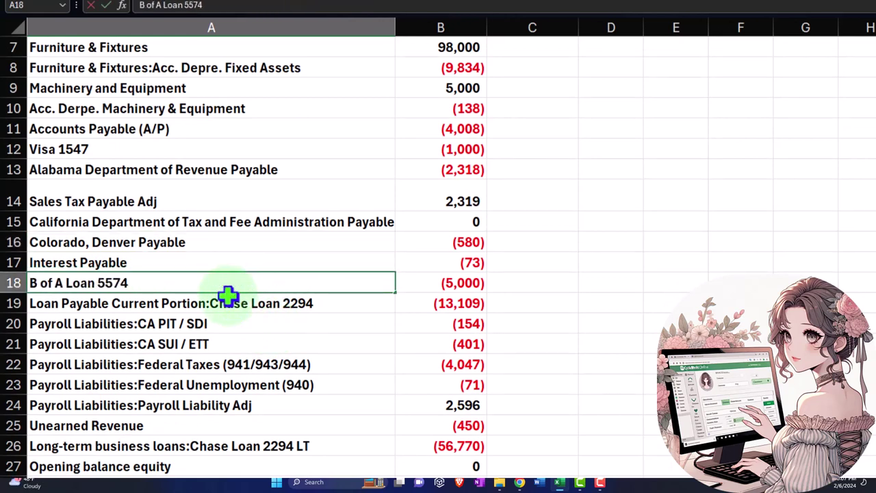
Remove the "Loan Payable Current Portion:" prefix from the Chase loan label in A19
double_click(221, 303)
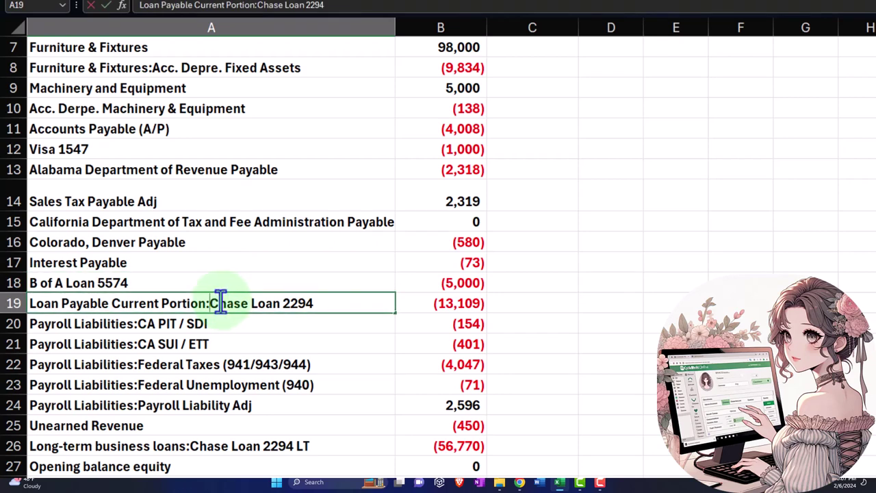
key(BackSpace)
key(BackSpace)
key(BackSpace)
key(BackSpace)
key(BackSpace)
key(BackSpace)
key(BackSpace)
key(BackSpace)
key(BackSpace)
key(BackSpace)
key(BackSpace)
key(BackSpace)
key(BackSpace)
key(BackSpace)
key(BackSpace)
key(BackSpace)
key(BackSpace)
key(BackSpace)
key(BackSpace)
key(BackSpace)
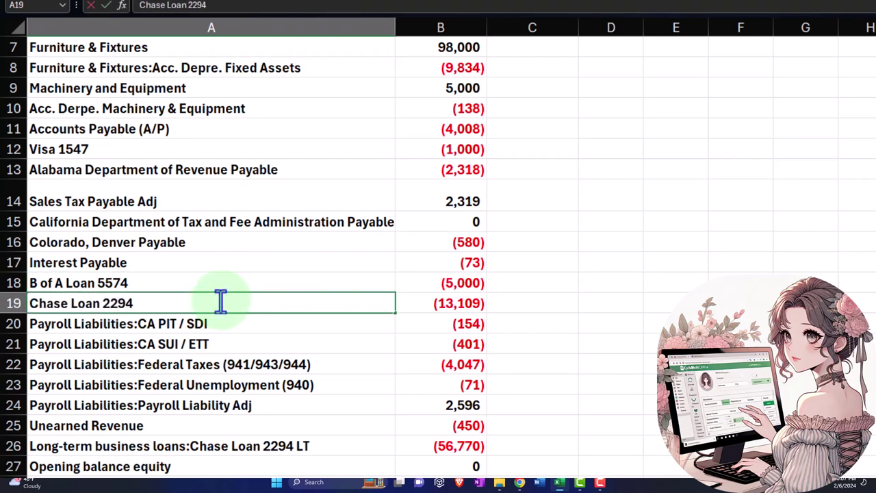
key(Return)
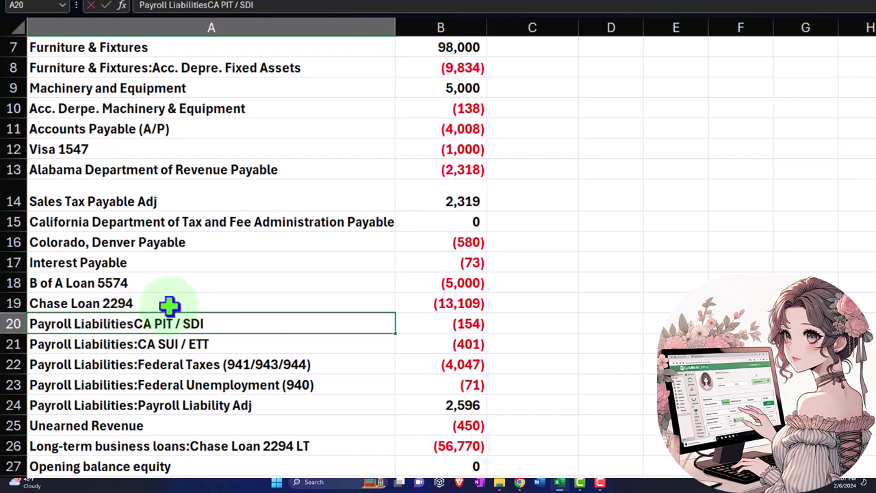
Shorten the label in A20 to "CA PIT / SDI" by removing its Payroll Liabilities prefix
key(BackSpace)
key(BackSpace)
key(BackSpace)
key(BackSpace)
key(BackSpace)
key(BackSpace)
key(BackSpace)
key(BackSpace)
key(BackSpace)
key(BackSpace)
key(BackSpace)
key(BackSpace)
key(BackSpace)
key(BackSpace)
key(BackSpace)
key(BackSpace)
key(BackSpace)
key(BackSpace)
key(BackSpace)
key(Return)
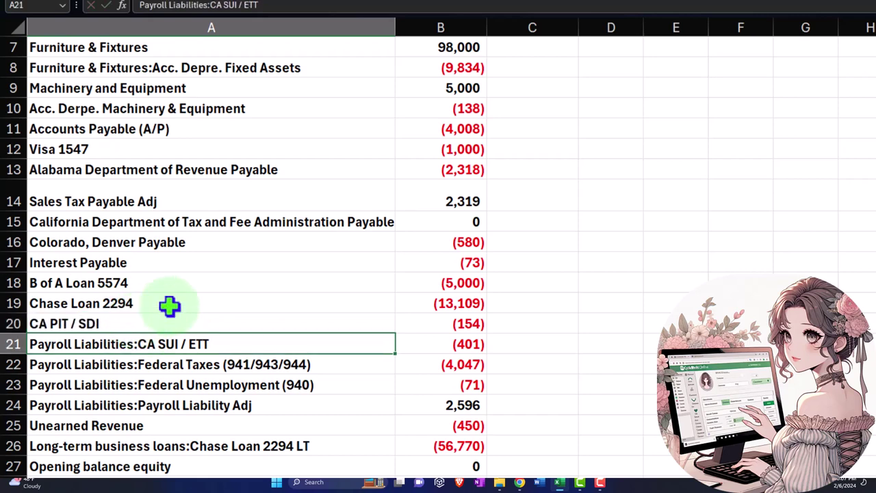
Shorten the label in A21 to "CA SUI / ETT" by removing its Payroll Liabilities prefix
double_click(139, 344)
key(BackSpace)
key(BackSpace)
key(BackSpace)
key(BackSpace)
key(BackSpace)
key(BackSpace)
key(BackSpace)
key(BackSpace)
key(BackSpace)
key(BackSpace)
key(BackSpace)
key(BackSpace)
key(BackSpace)
key(BackSpace)
key(BackSpace)
key(BackSpace)
key(BackSpace)
key(BackSpace)
key(BackSpace)
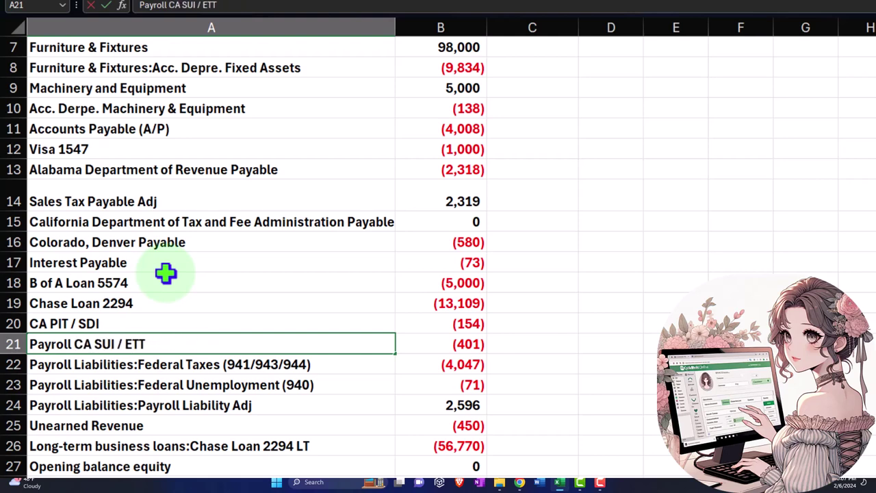
key(Return)
Shorten the label in A22 to "Federal Taxes (941/943/944)" by removing its Payroll Liabilities prefix
double_click(140, 365)
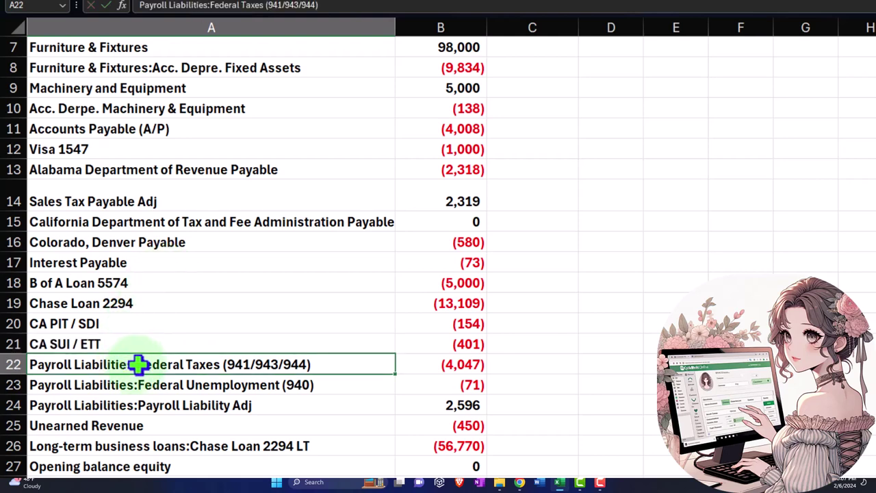
key(BackSpace)
key(BackSpace)
key(BackSpace)
key(BackSpace)
key(BackSpace)
key(BackSpace)
key(BackSpace)
key(BackSpace)
key(BackSpace)
key(BackSpace)
key(BackSpace)
key(BackSpace)
key(BackSpace)
key(BackSpace)
key(BackSpace)
key(BackSpace)
key(BackSpace)
key(BackSpace)
key(BackSpace)
key(BackSpace)
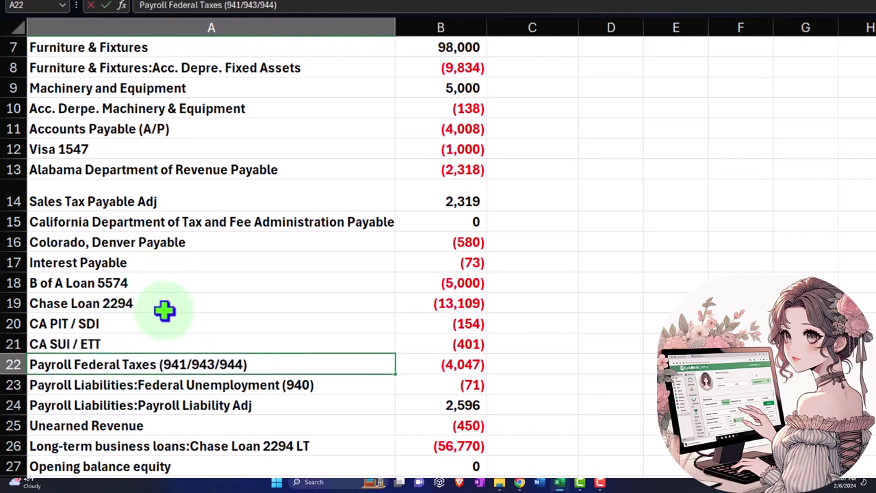
Shorten the label in A23 to "Federal Unemployment (940)" by removing its Payroll Liabilities prefix
double_click(141, 384)
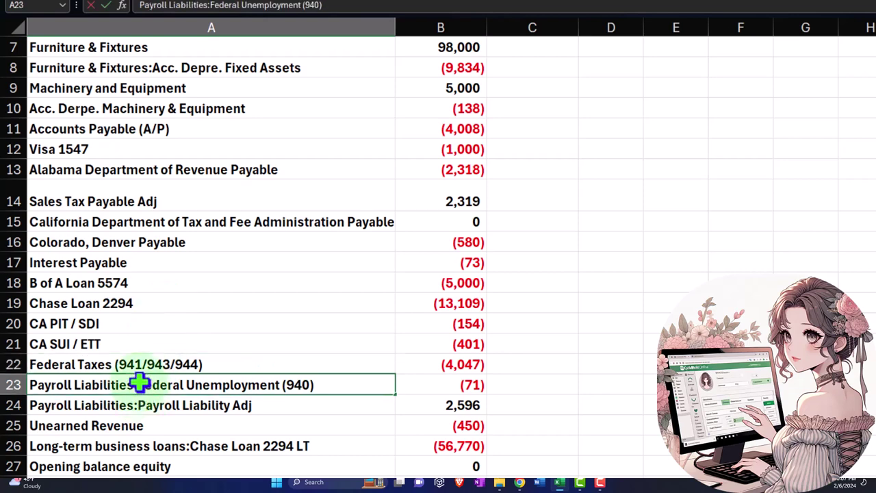
key(BackSpace)
key(BackSpace)
key(BackSpace)
key(BackSpace)
key(BackSpace)
key(BackSpace)
key(BackSpace)
key(BackSpace)
key(BackSpace)
key(BackSpace)
key(BackSpace)
key(BackSpace)
key(BackSpace)
key(BackSpace)
key(BackSpace)
key(BackSpace)
key(BackSpace)
key(BackSpace)
key(BackSpace)
key(BackSpace)
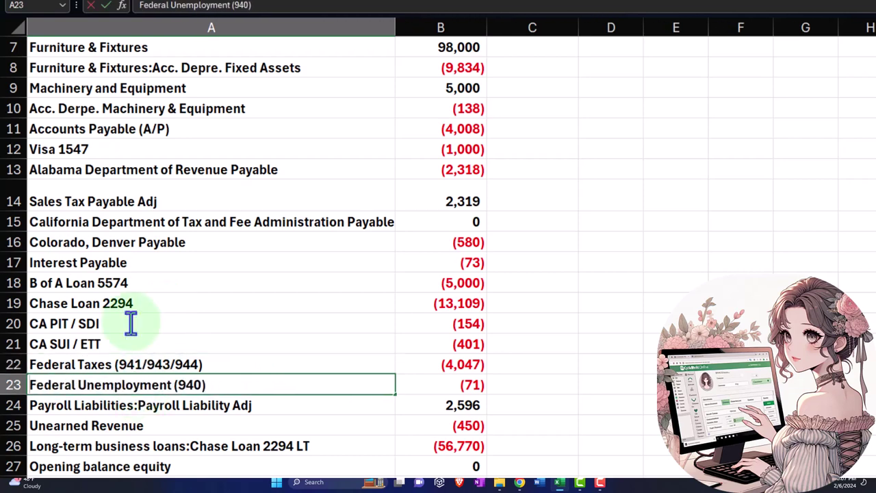
key(Return)
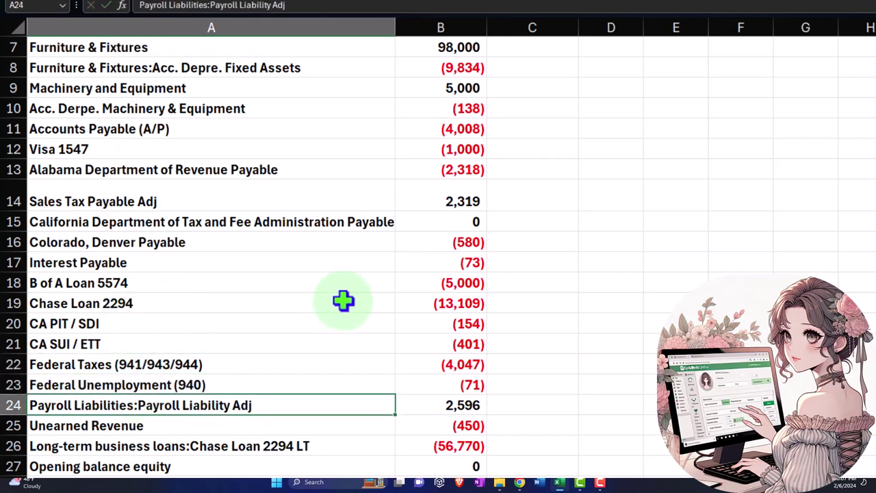
Shorten the label in A24 to "Payroll Liability Adj" by removing its Payroll Liabilities prefix
double_click(149, 407)
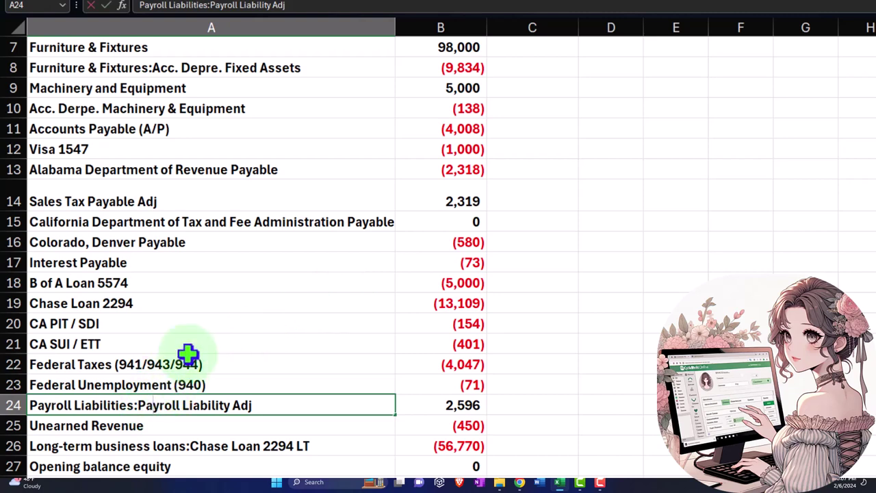
key(BackSpace)
key(BackSpace)
key(BackSpace)
key(BackSpace)
key(BackSpace)
key(BackSpace)
key(BackSpace)
key(BackSpace)
key(BackSpace)
key(BackSpace)
key(BackSpace)
key(BackSpace)
key(BackSpace)
key(BackSpace)
key(BackSpace)
key(BackSpace)
key(BackSpace)
key(BackSpace)
key(BackSpace)
key(BackSpace)
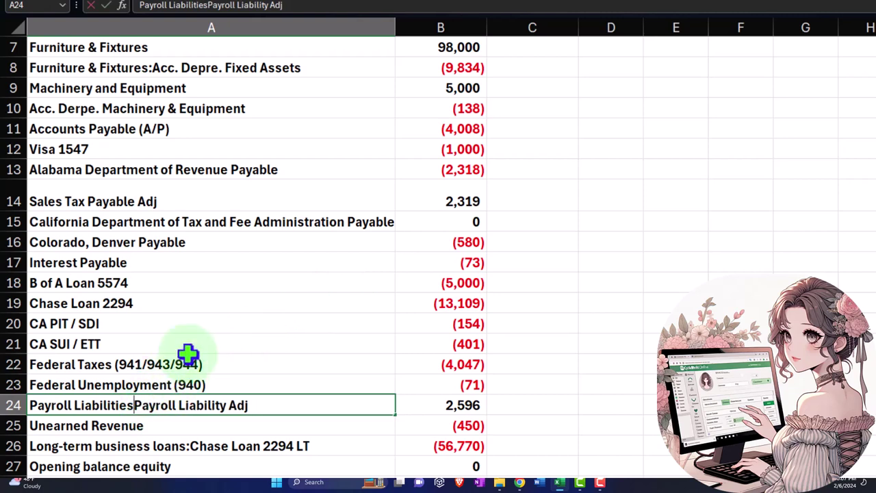
key(Return)
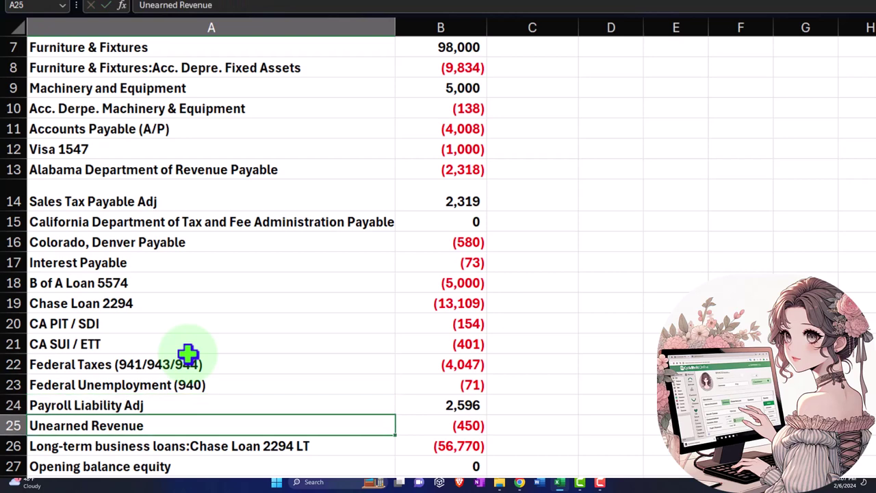
Shorten the label in A26 to "Chase Loan 2294 LT" by removing its Long-term business loans prefix
scroll(191, 348, down, 2)
double_click(197, 324)
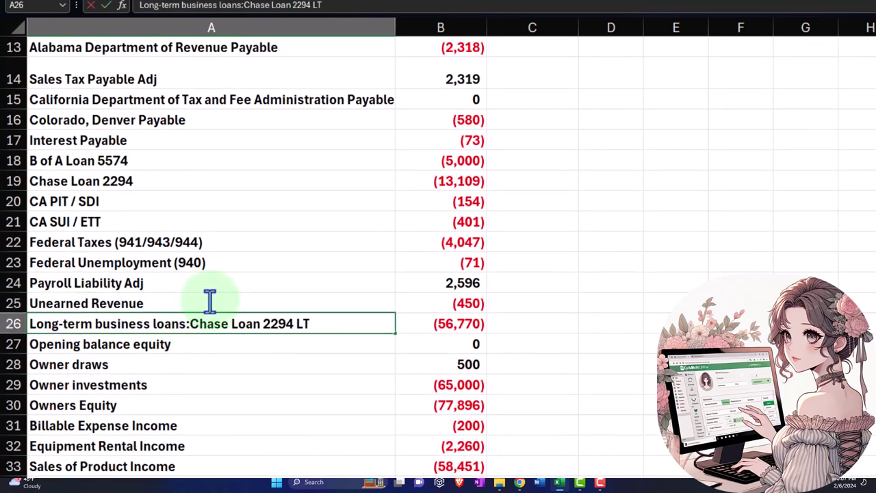
key(BackSpace)
key(BackSpace)
key(BackSpace)
key(BackSpace)
key(BackSpace)
key(BackSpace)
key(BackSpace)
key(BackSpace)
key(BackSpace)
key(BackSpace)
key(BackSpace)
key(BackSpace)
key(BackSpace)
key(BackSpace)
key(BackSpace)
key(BackSpace)
key(BackSpace)
key(BackSpace)
key(BackSpace)
key(BackSpace)
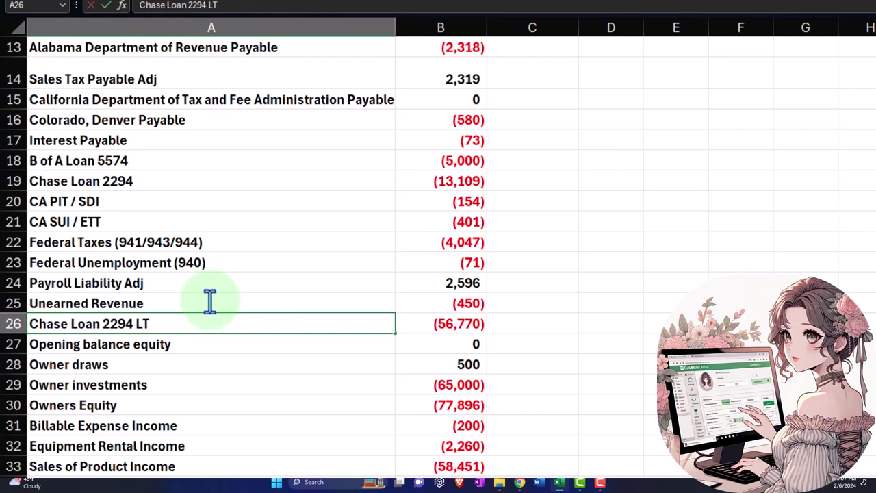
key(Return)
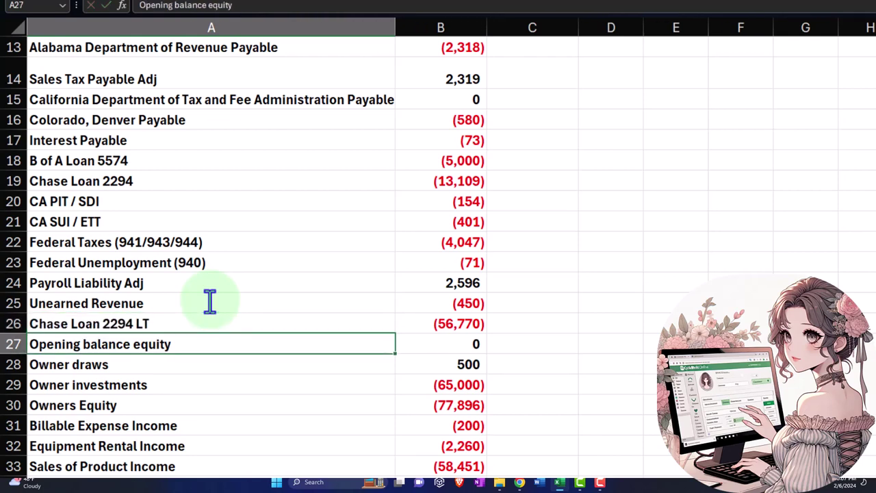
Shorten the label in A36 to "Bank fees & service charges" by removing its General business expenses prefix
scroll(209, 301, down, 1)
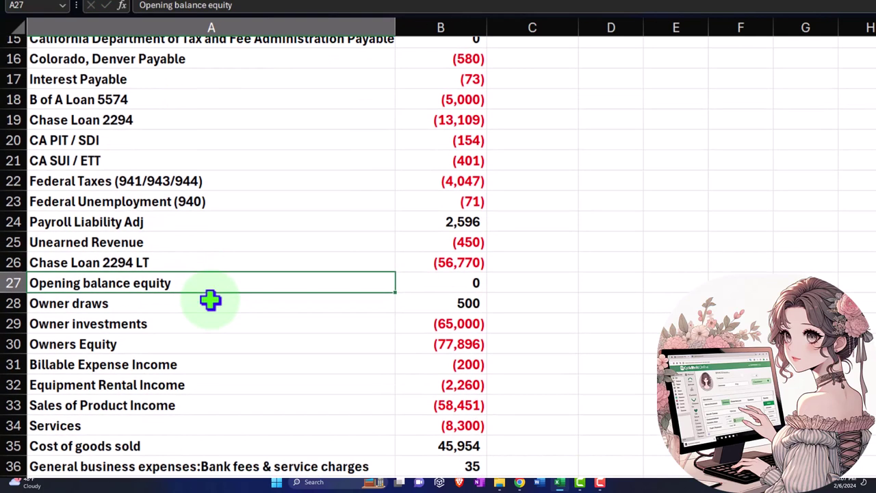
scroll(210, 302, down, 1)
scroll(209, 302, down, 1)
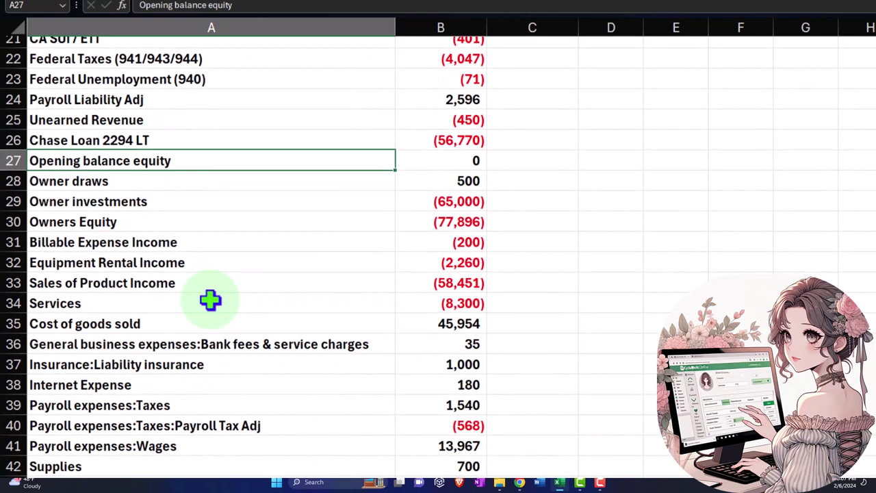
double_click(206, 347)
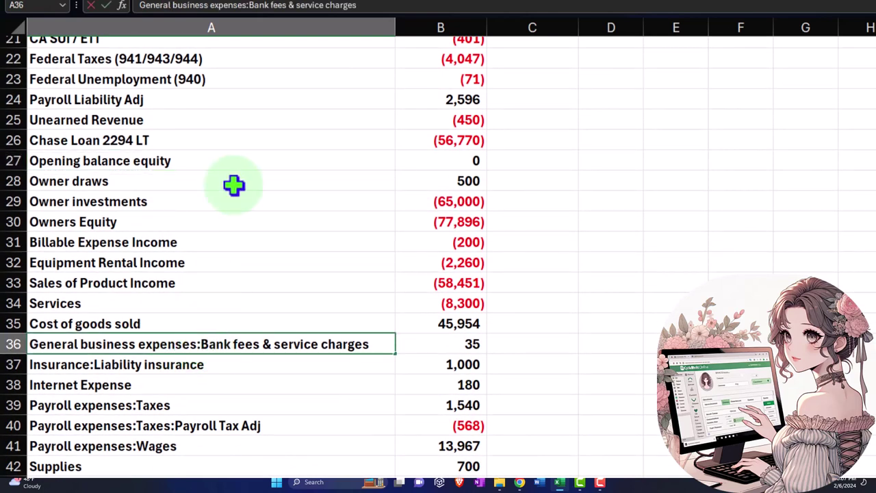
key(BackSpace)
key(BackSpace)
key(BackSpace)
key(BackSpace)
key(BackSpace)
key(BackSpace)
key(BackSpace)
key(BackSpace)
key(BackSpace)
key(BackSpace)
key(BackSpace)
key(BackSpace)
key(BackSpace)
key(BackSpace)
key(BackSpace)
key(BackSpace)
key(BackSpace)
key(BackSpace)
key(BackSpace)
key(BackSpace)
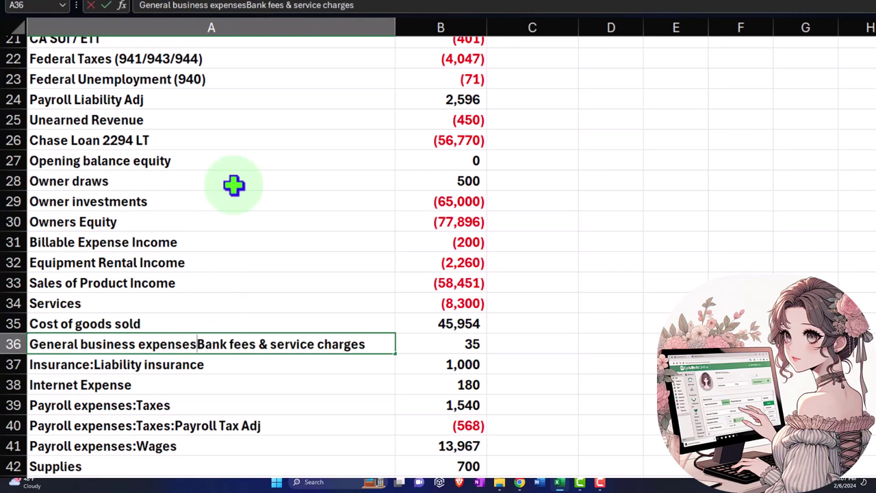
key(Return)
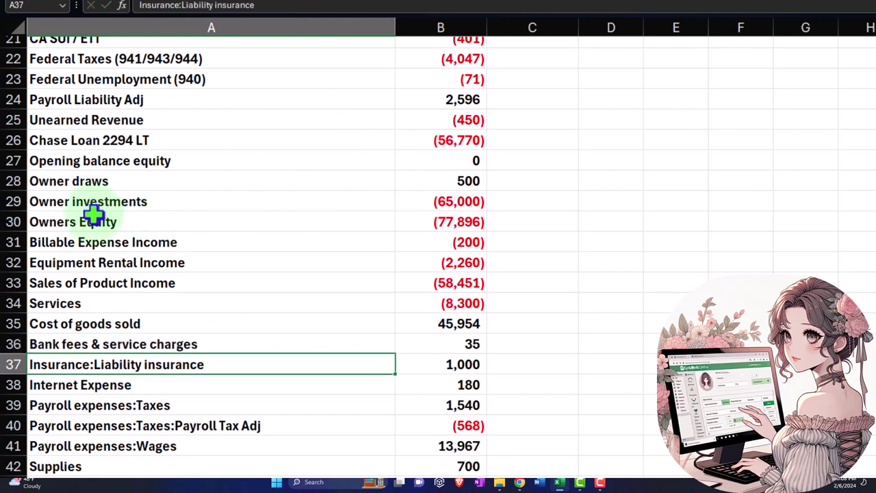
Enter a SUM formula in D30 totaling B30:B49, from Owners Equity through Reconciliation Discrepancies
click(448, 225)
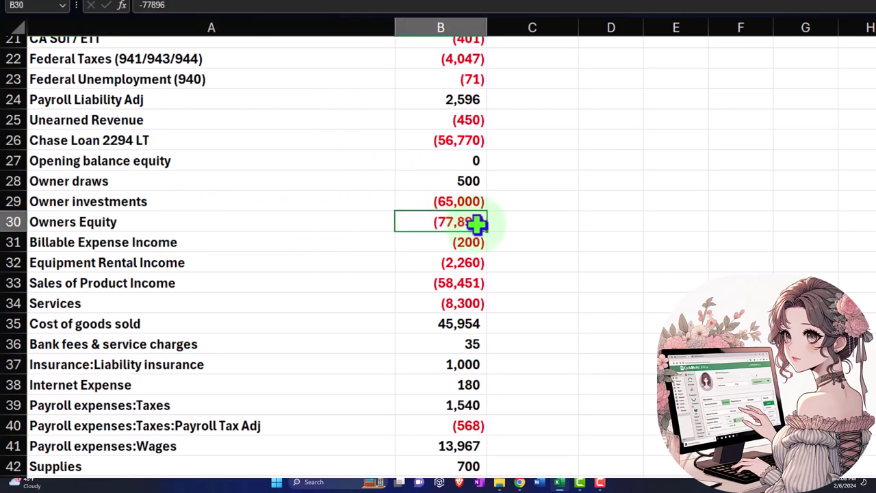
click(590, 223)
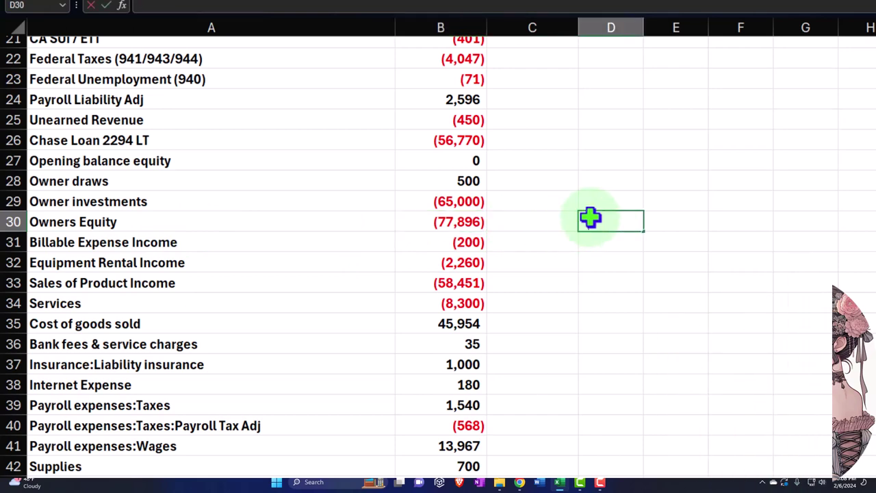
text(=sum()
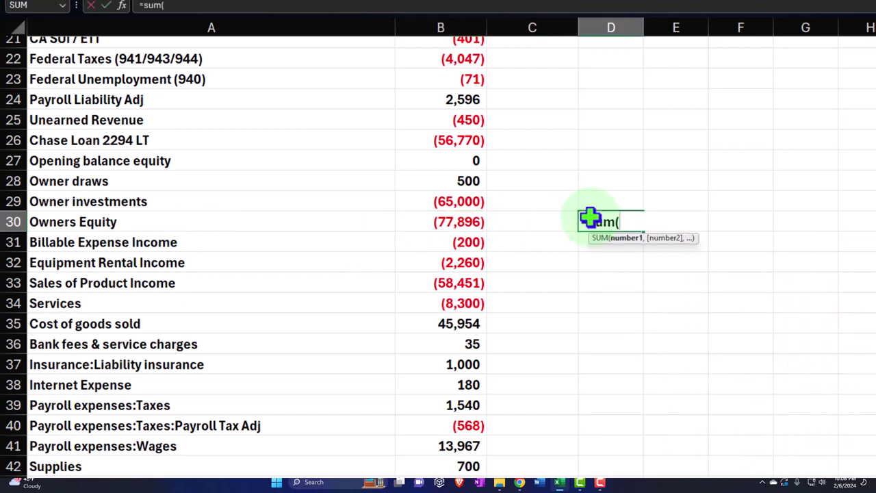
key(Left)
key(Left)
key(shift+Down)
key(shift+Down)
key(shift+Down)
key(shift+Down)
key(shift+Down)
key(shift+Down)
key(shift+Down)
key(shift+Down)
key(shift+Down)
key(shift+Down)
key(shift+Down)
key(shift+Down)
key(shift+Down)
key(shift+Down)
key(shift+Down)
key(shift+Down)
key(shift+Down)
key(shift+Down)
key(shift+Down)
key(shift+Down)
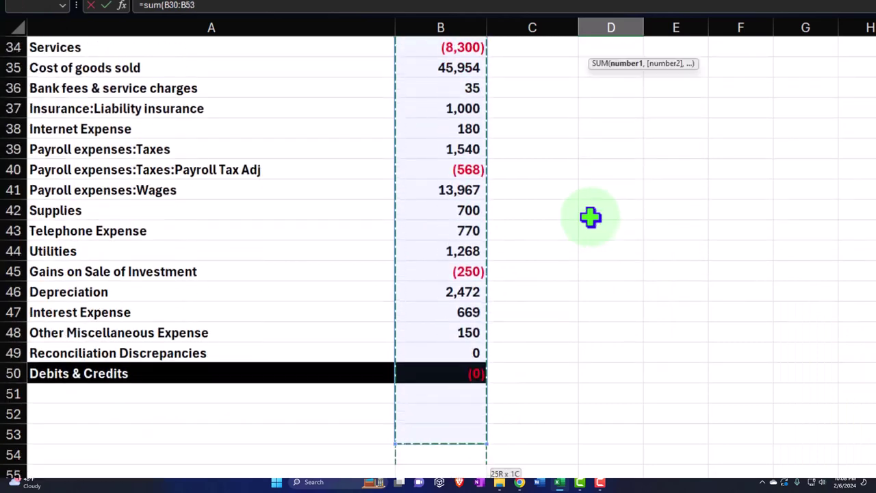
key(shift+Down)
key(shift+Down)
key(shift+Down)
key(shift+Down)
key(shift+Down)
key(shift+Down)
key(shift+Up)
key(shift+Up)
key(shift+Up)
key(shift+Up)
key(shift+Up)
key(shift+Up)
key(shift+Up)
key(shift+Up)
key(shift+Up)
key(shift+Up)
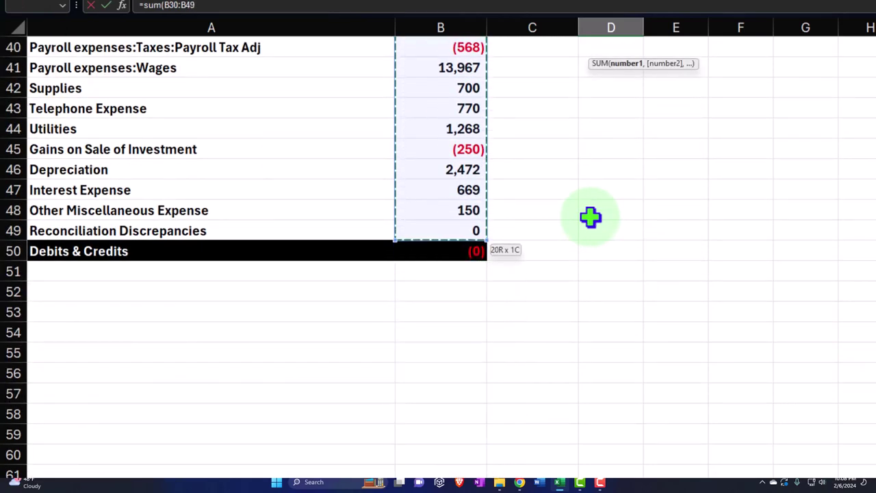
key(shift+Up)
key(shift+Down)
key(Return)
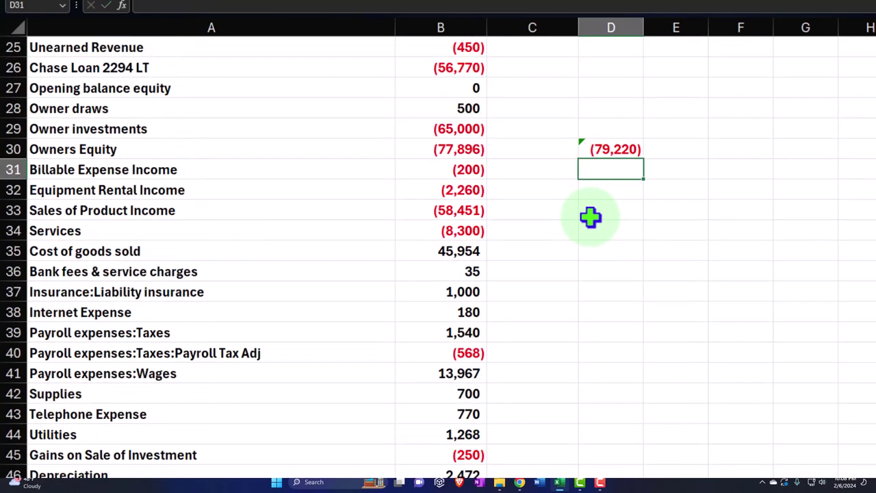
click(601, 150)
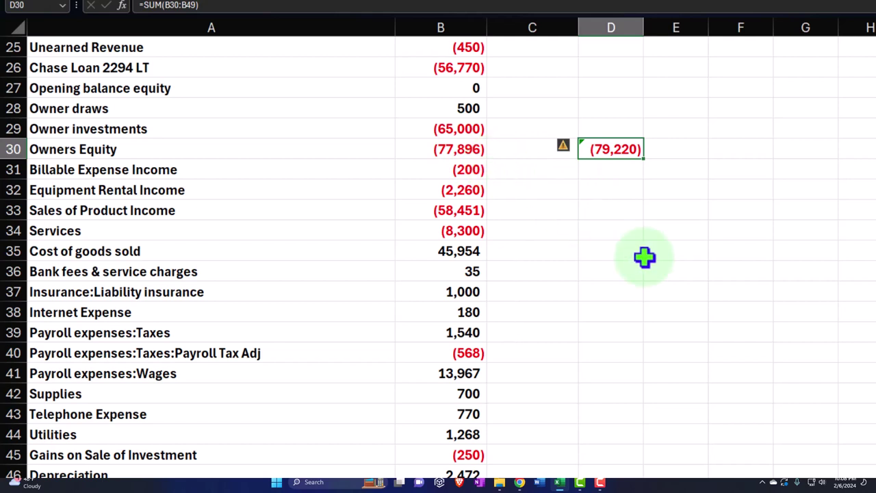
Switch to the QuickBooks Online balance sheet in the browser and view its Liabilities and Equity section
mouse_move(521, 483)
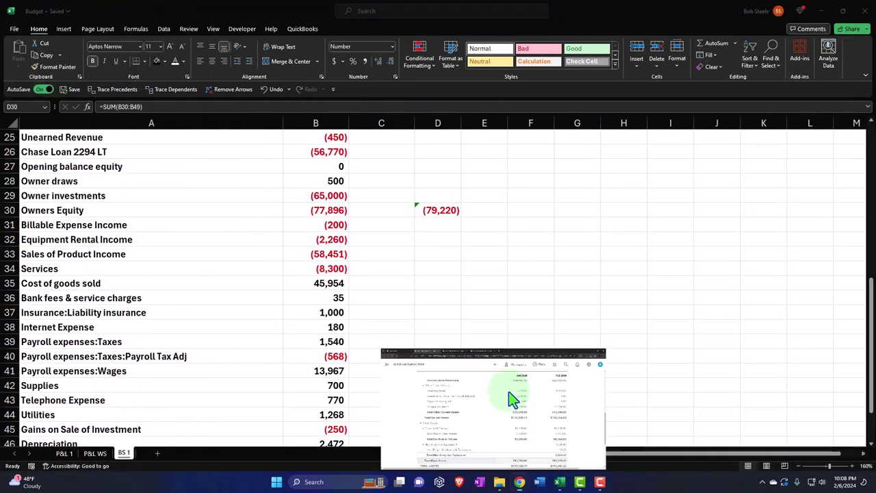
click(509, 392)
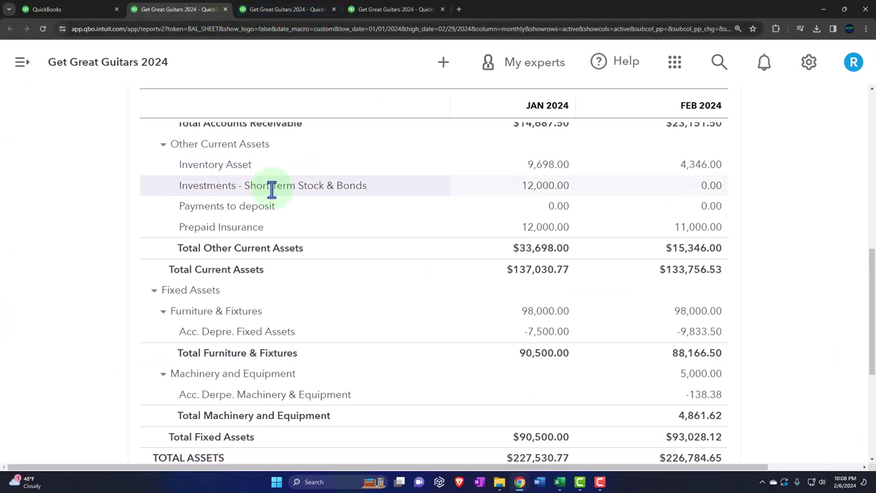
scroll(272, 189, down, 4)
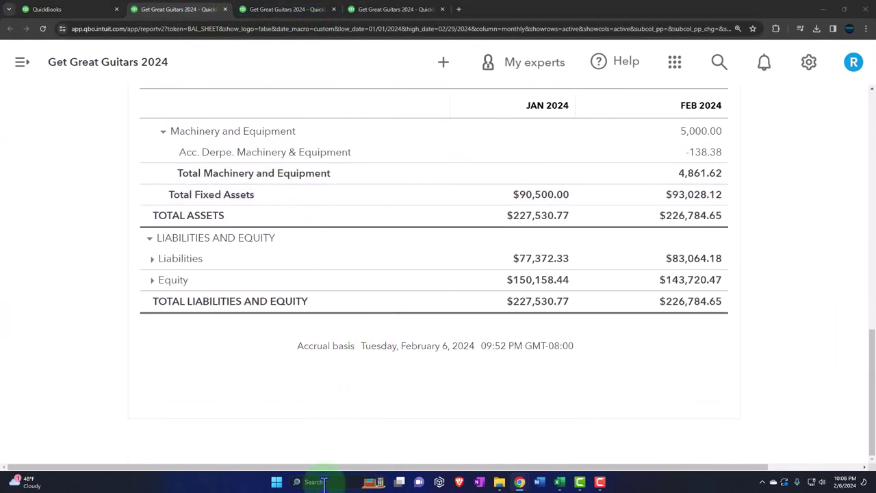
Open Calculator in keep-on-top mode beside the balance sheet and expand the report's Equity section
click(323, 482)
click(341, 235)
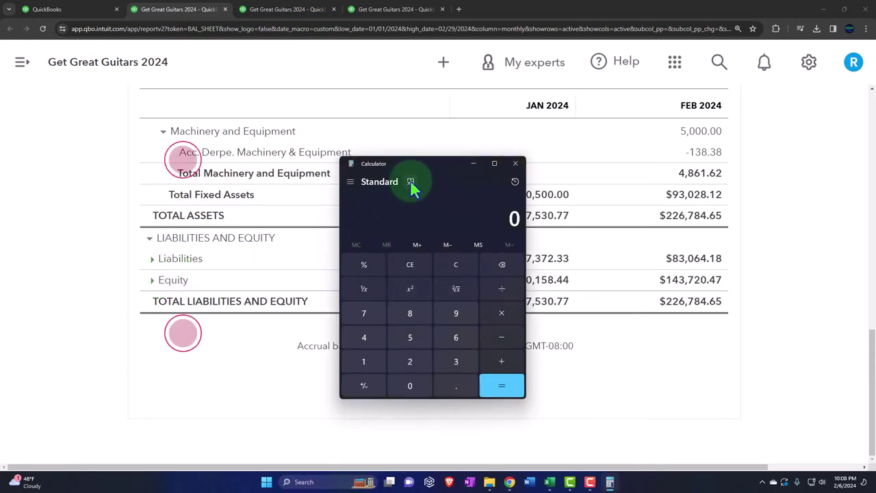
click(411, 180)
drag(410, 166, 780, 82)
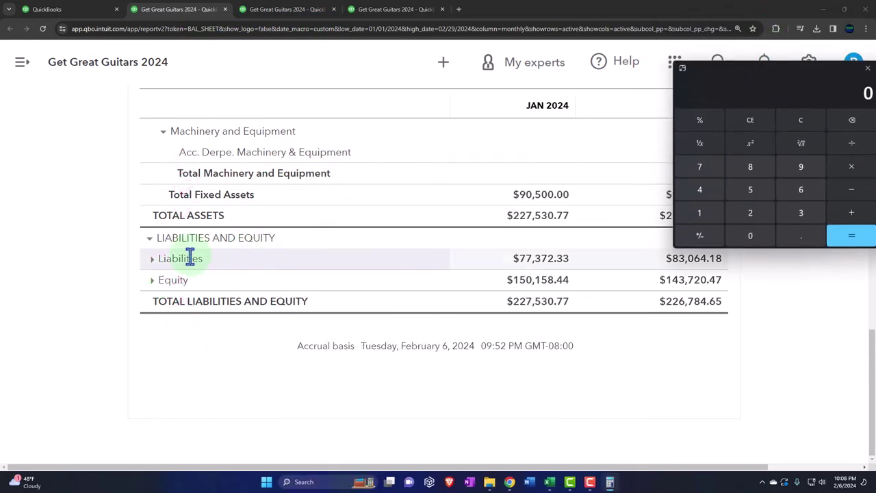
click(152, 279)
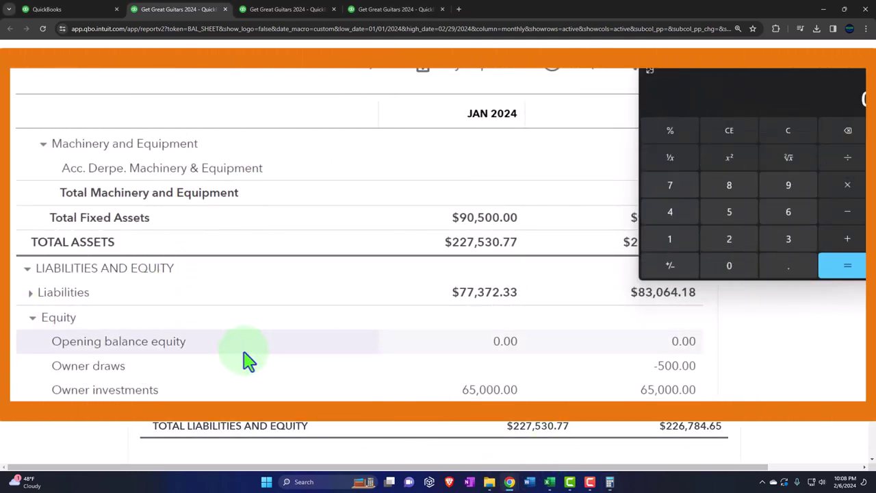
drag(719, 98, 726, 153)
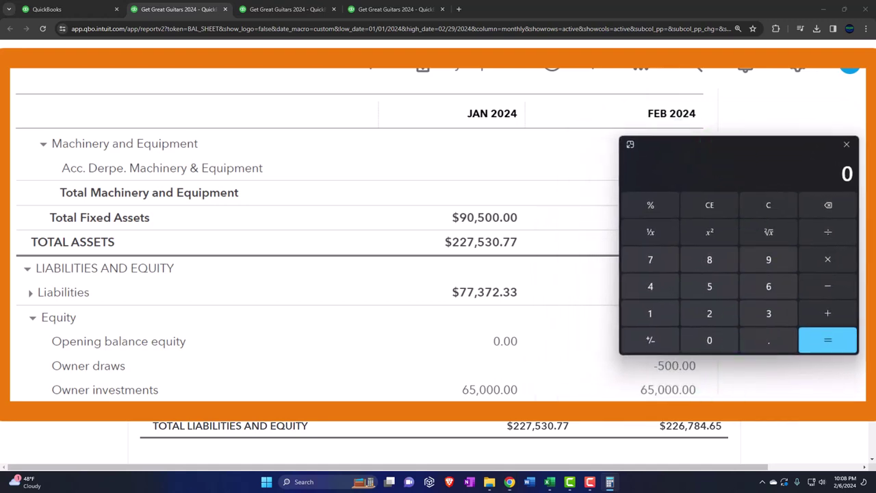
Check the January - February 2024 Profit and Loss report down to its other expenses, and return to the balance sheet
click(289, 12)
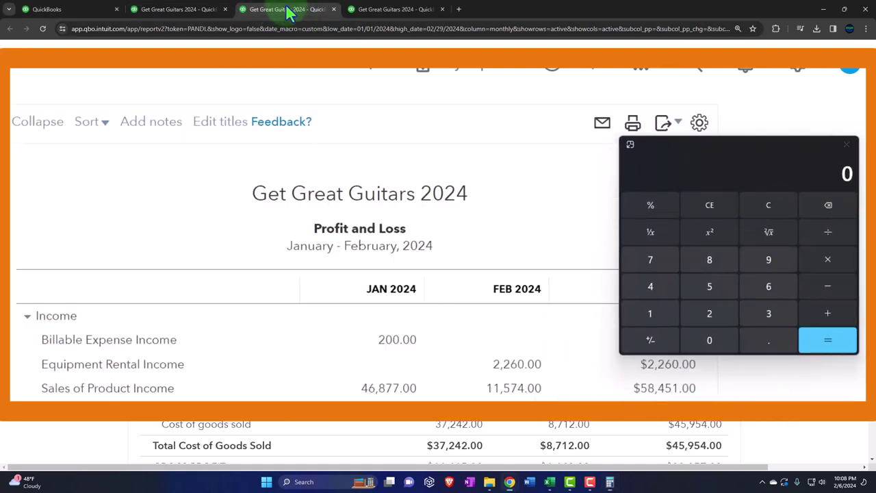
scroll(254, 270, down, 10)
scroll(263, 317, down, 3)
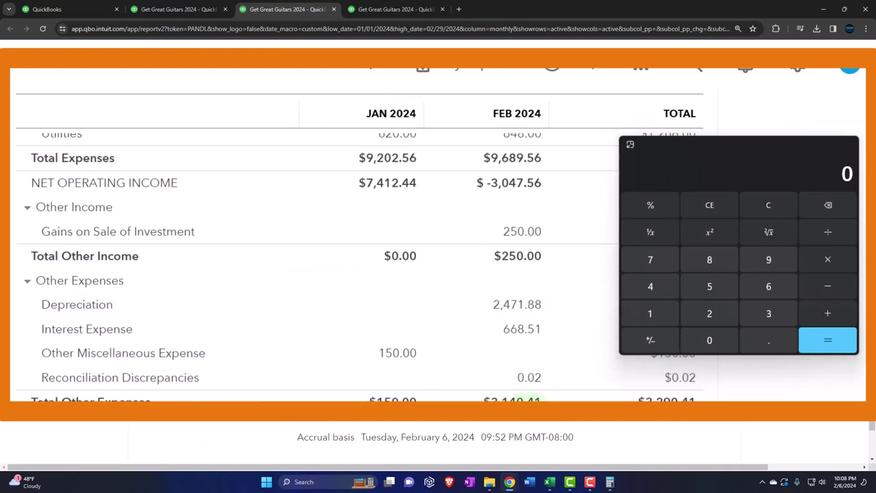
click(184, 10)
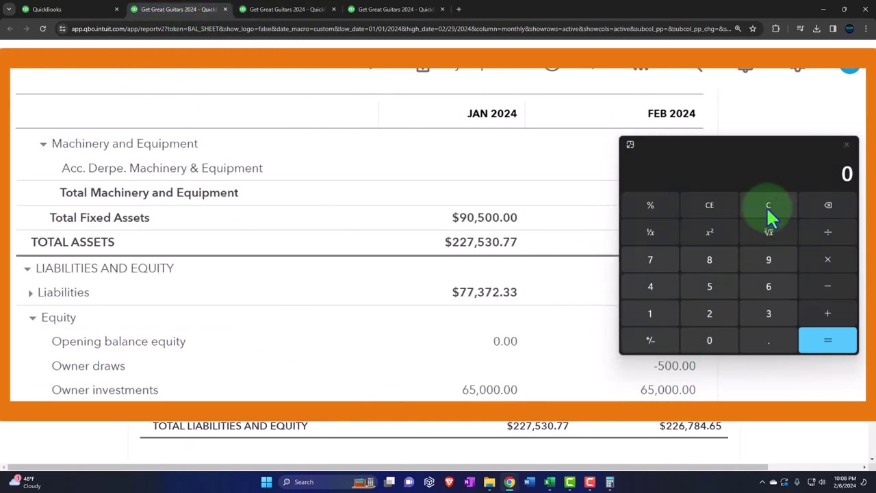
Add the February Owners Equity balance and 1,324.47 of net income in Calculator
click(769, 206)
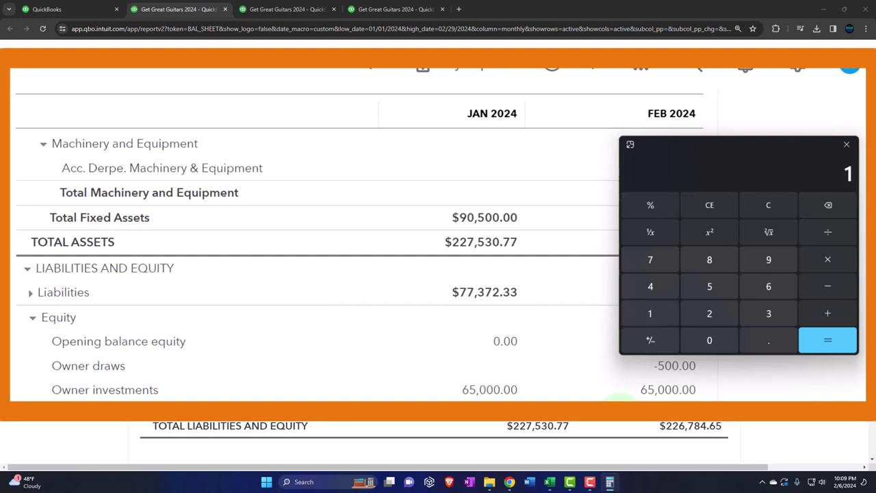
text(24.)
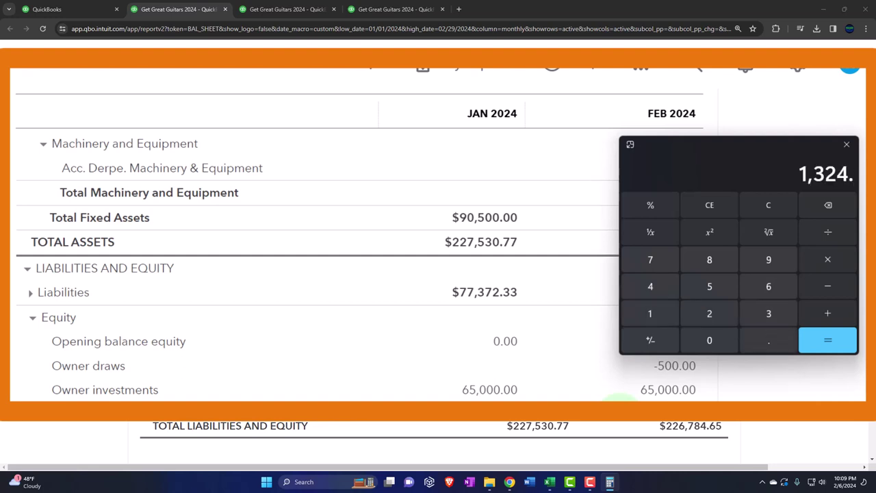
text(47)
key(Return)
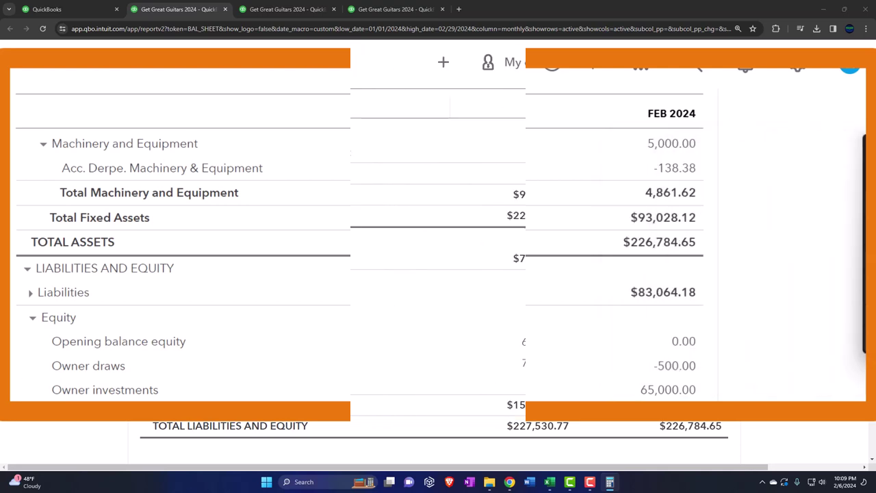
Switch back to the Excel budget workbook and compare the Calculator total with the sum in D30
click(556, 482)
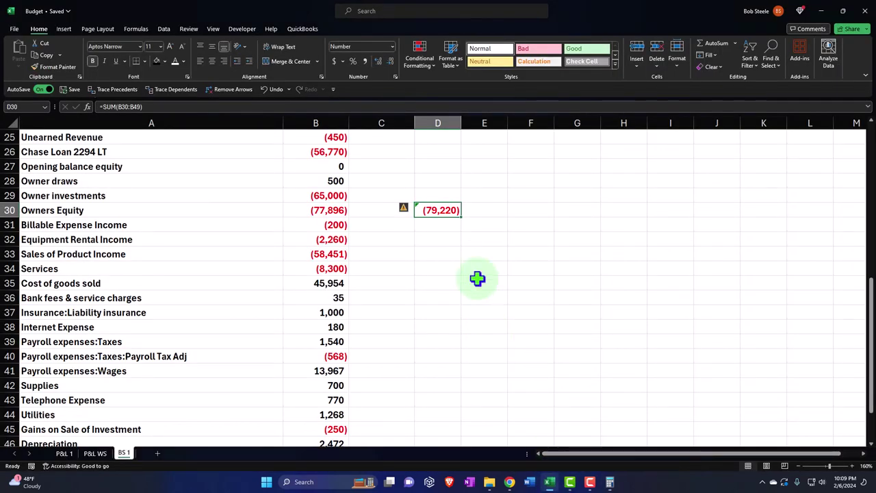
click(449, 225)
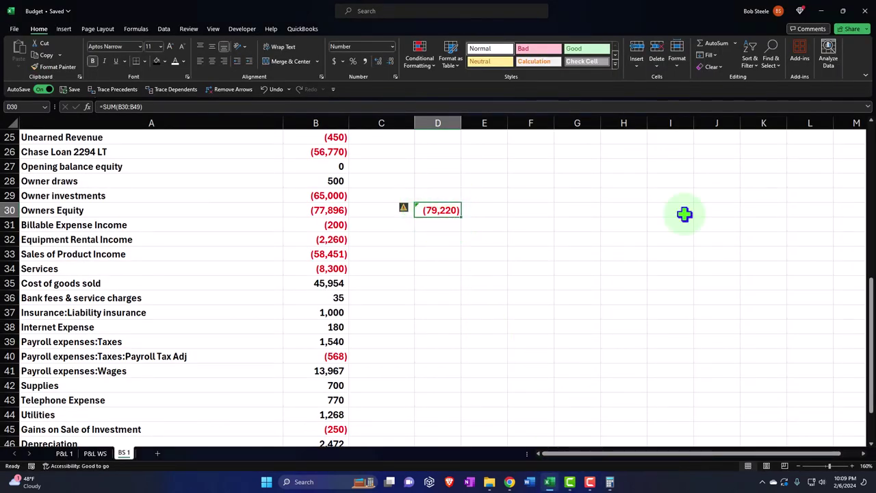
key(alt+Tab)
drag(675, 152, 575, 151)
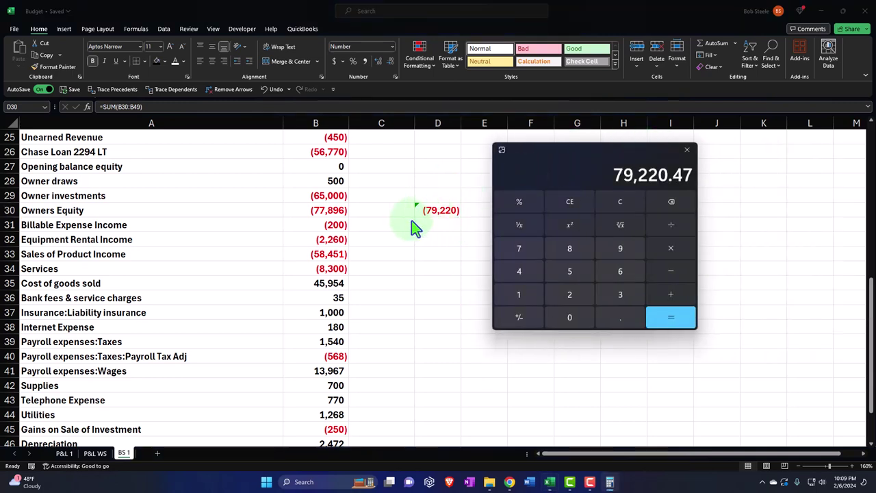
key(alt+Tab)
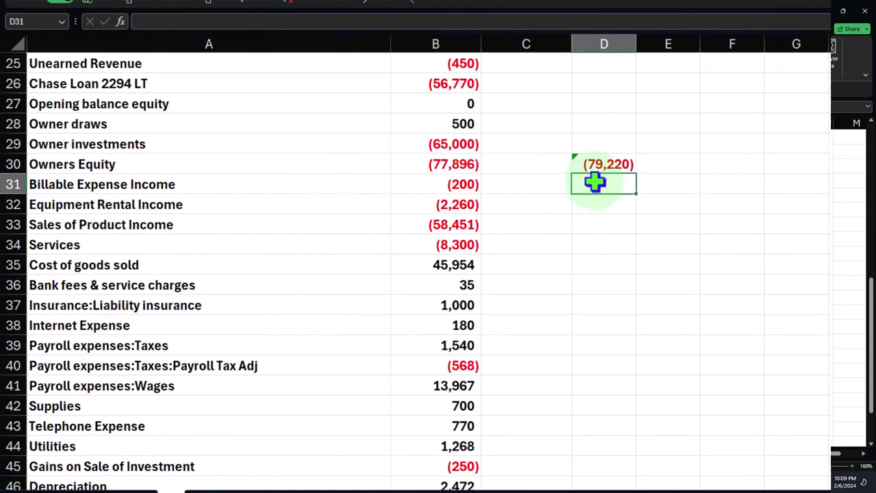
Sum the income and expense balances in B31:B49 in cell D31
text(=sum()
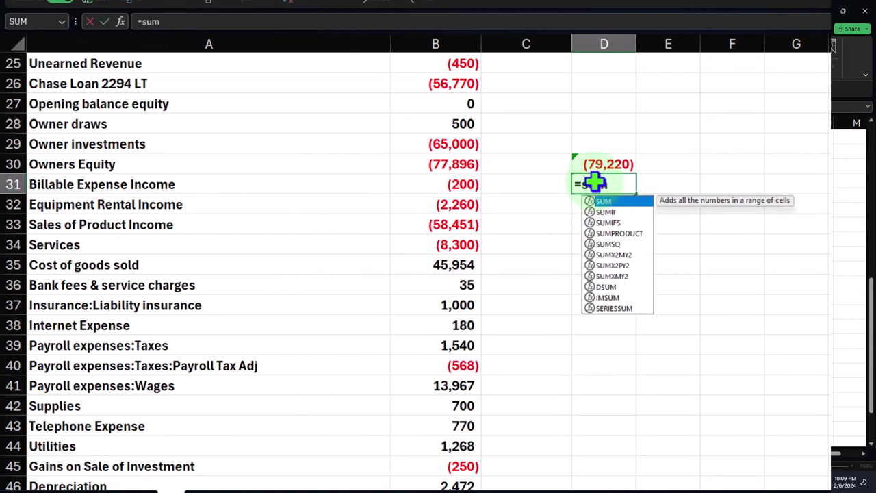
key(Left)
key(Left)
key(shift+Down)
key(shift+Down)
key(shift+Down)
key(shift+Down)
key(shift+Down)
key(shift+Down)
key(shift+Down)
key(shift+Down)
key(shift+Down)
key(shift+Down)
key(shift+Down)
key(shift+Down)
key(shift+Down)
key(shift+Down)
key(shift+Down)
key(shift+Down)
key(shift+Down)
key(shift+Down)
key(shift+Down)
key(shift+Down)
key(shift+Down)
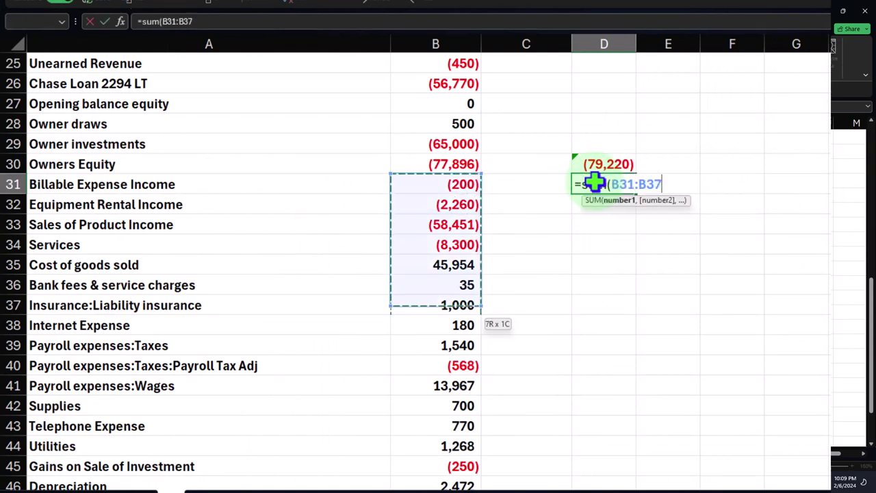
key(shift+Up)
key(shift+Up)
key(shift+Up)
key(shift+Up)
key(shift+Up)
key(shift+Up)
key(shift+Up)
key(shift+Up)
key(shift+Up)
key(shift+Up)
key(shift+Up)
key(shift+Up)
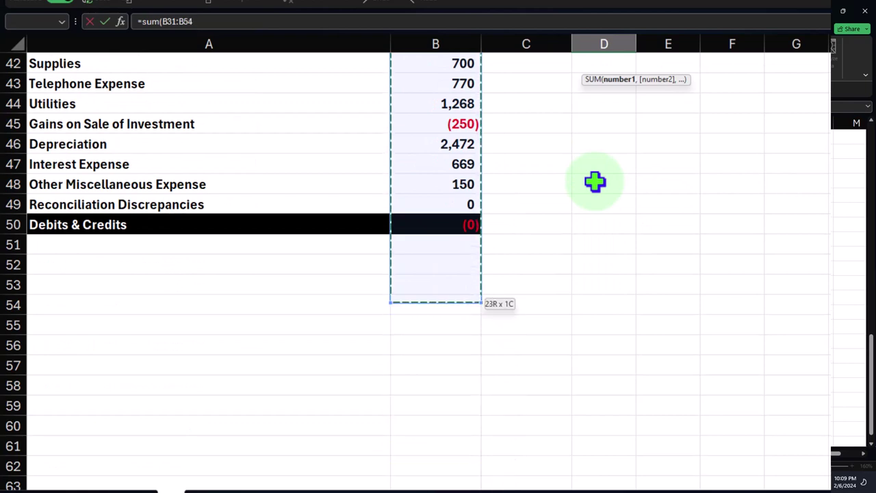
key(Return)
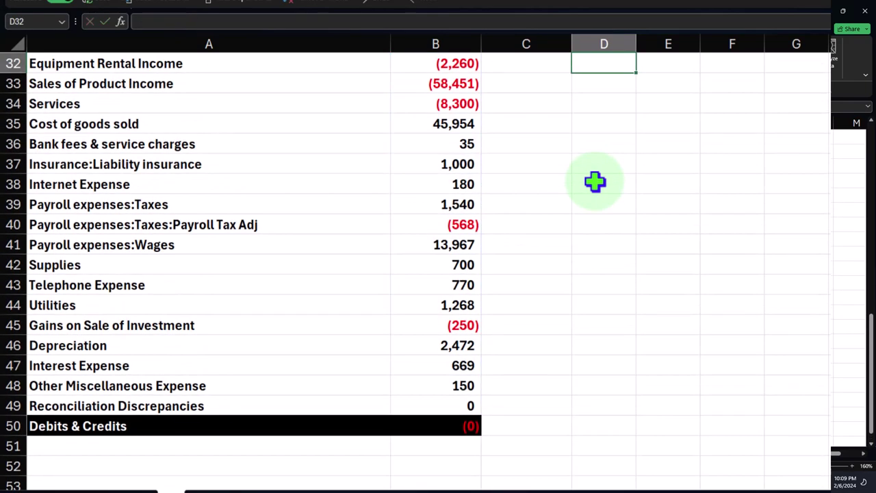
scroll(595, 180, up, 2)
click(604, 168)
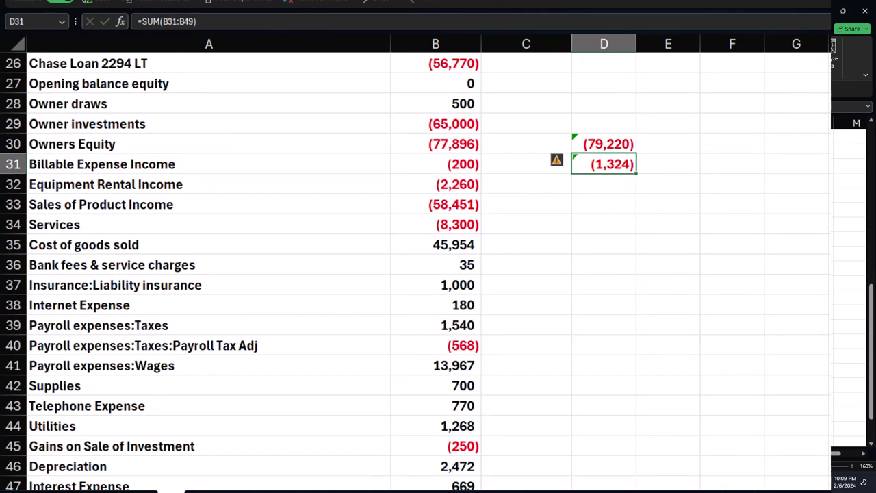
Compare the D31 sum with February net income on the QuickBooks balance sheet, and check it together with Owners Equity in Excel
click(550, 482)
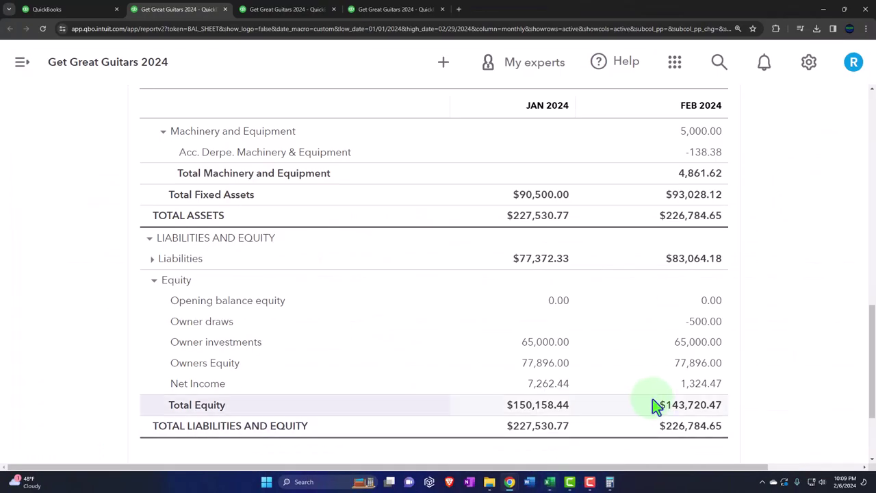
click(551, 484)
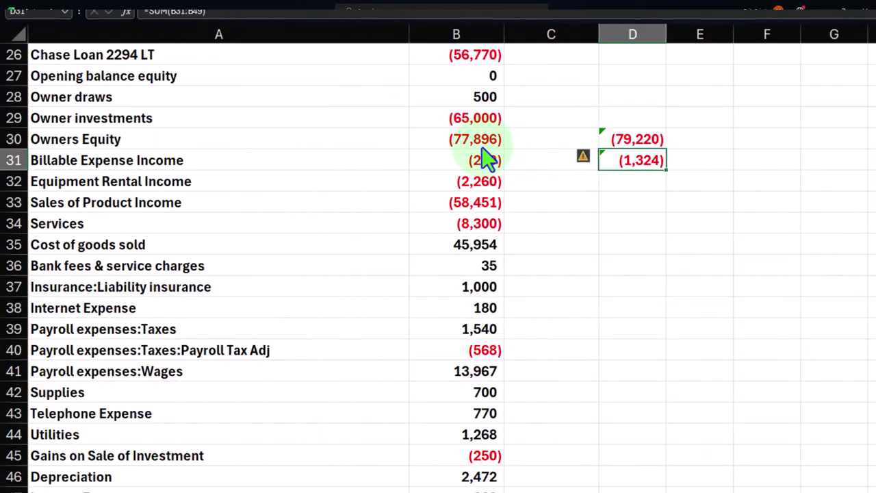
shift+click(478, 142)
click(545, 180)
click(642, 160)
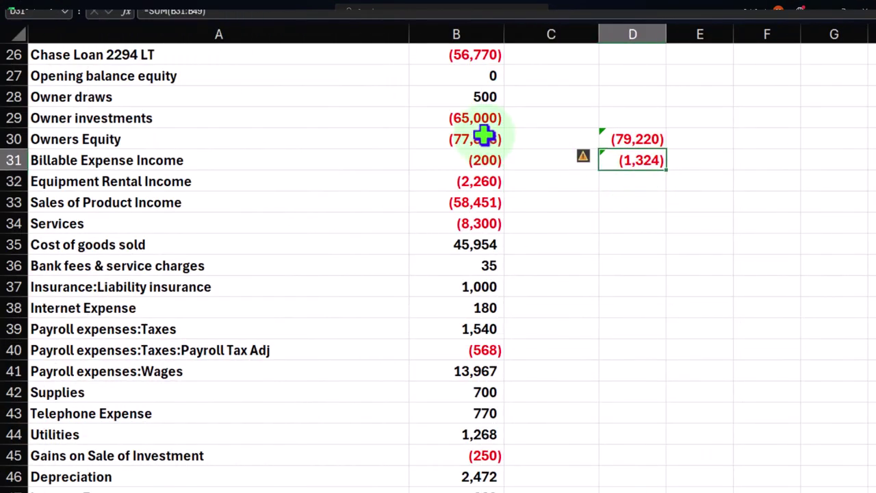
ctrl+click(481, 138)
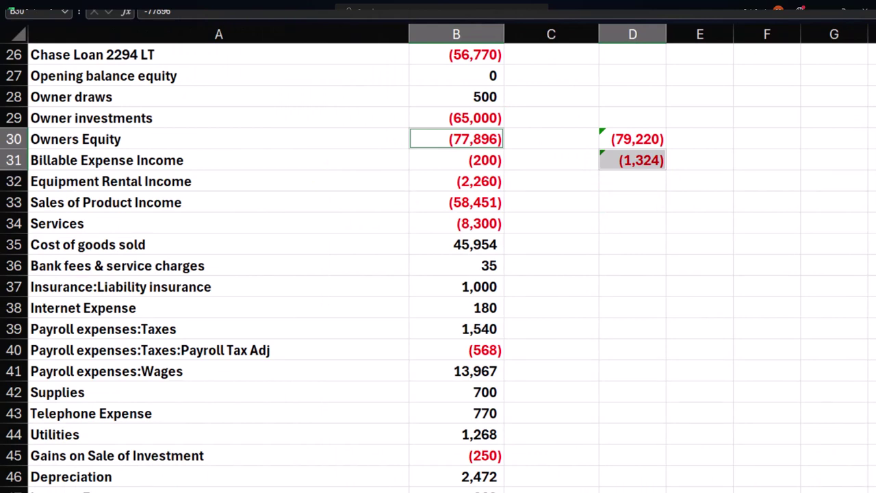
click(545, 183)
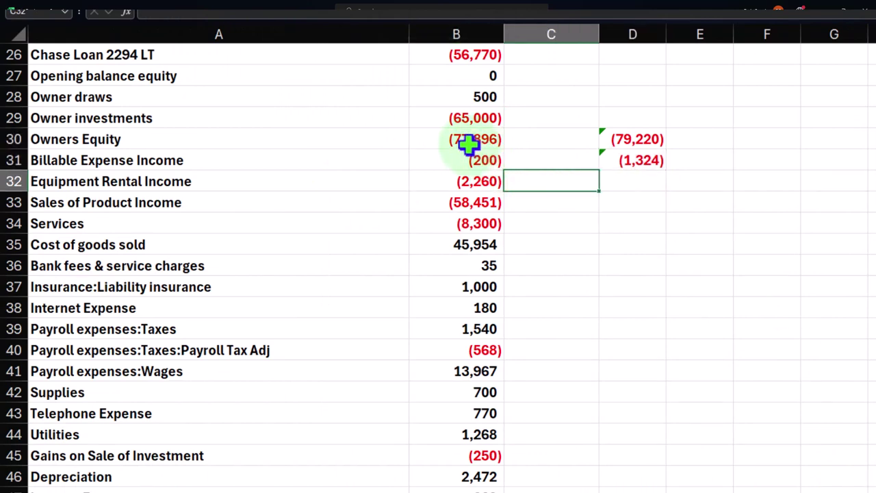
Clear the balances in B30:B49, set Owners Equity to -79220, and check the Debits & Credits total
drag(469, 142, 452, 434)
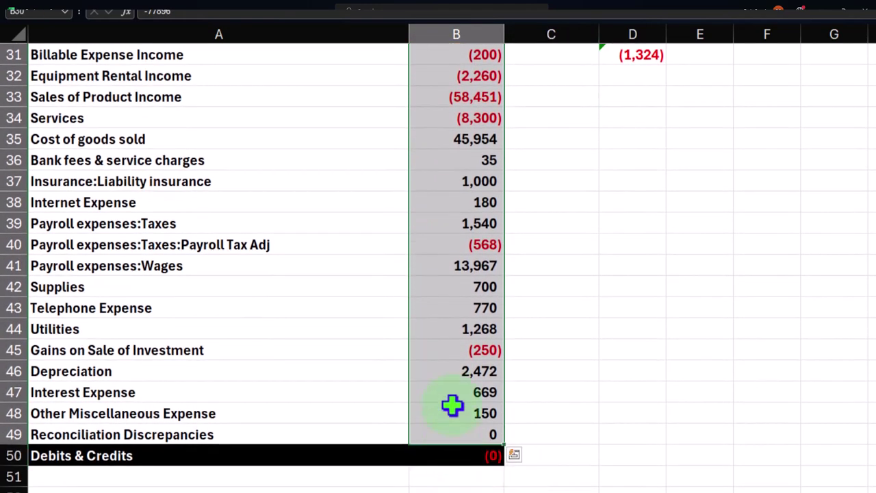
key(Delete)
scroll(452, 404, up, 4)
click(474, 266)
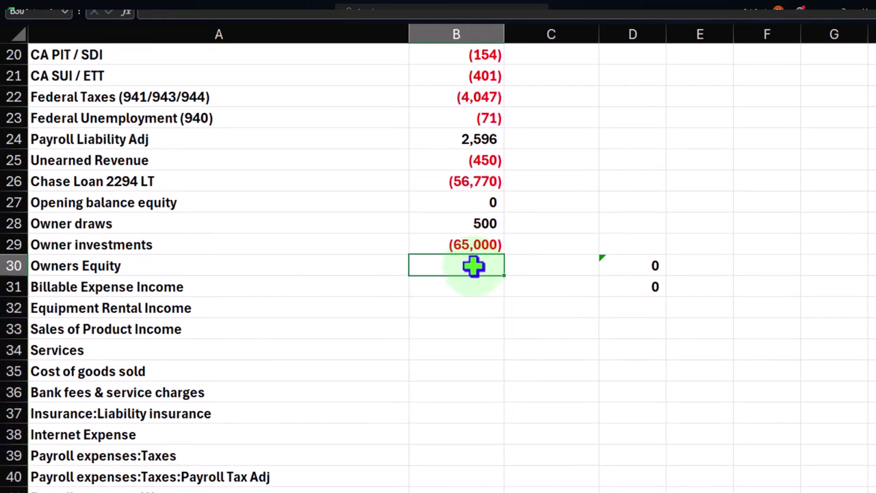
text(-79220)
key(Return)
scroll(470, 268, down, 5)
click(489, 373)
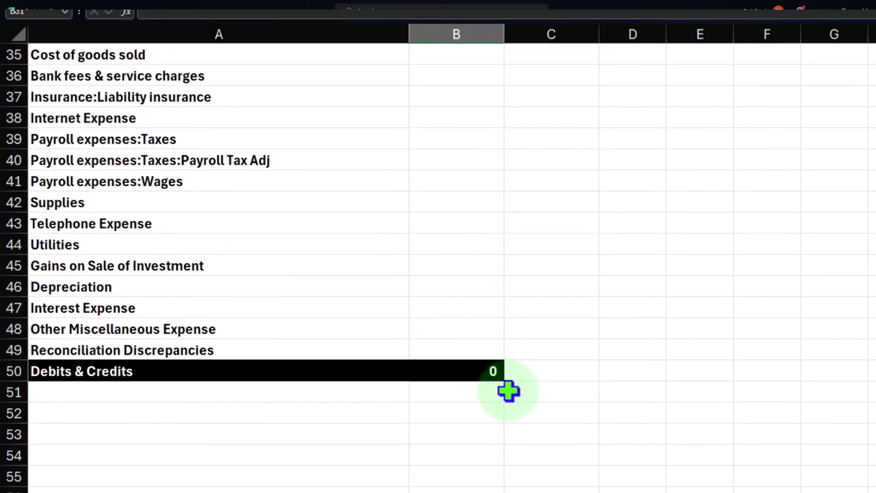
scroll(524, 415, up, 4)
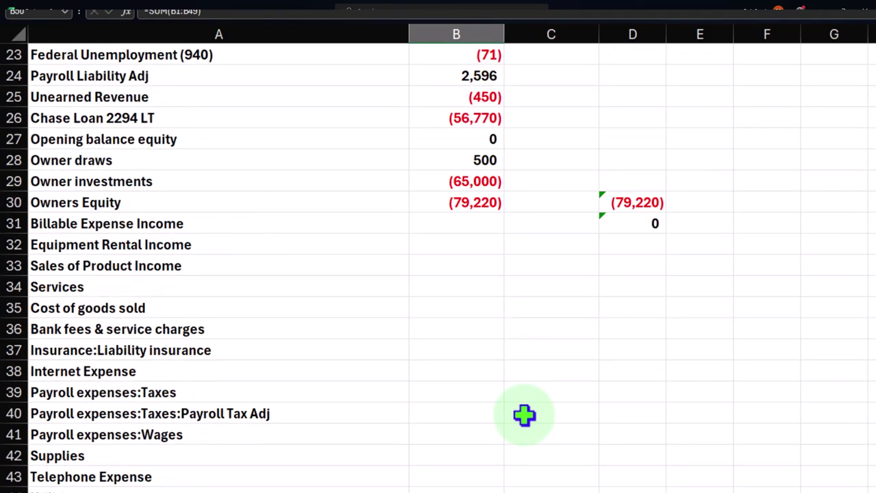
Delete the income and expense rows 31 through 49 and check the Debits & Credits sum formula
click(15, 224)
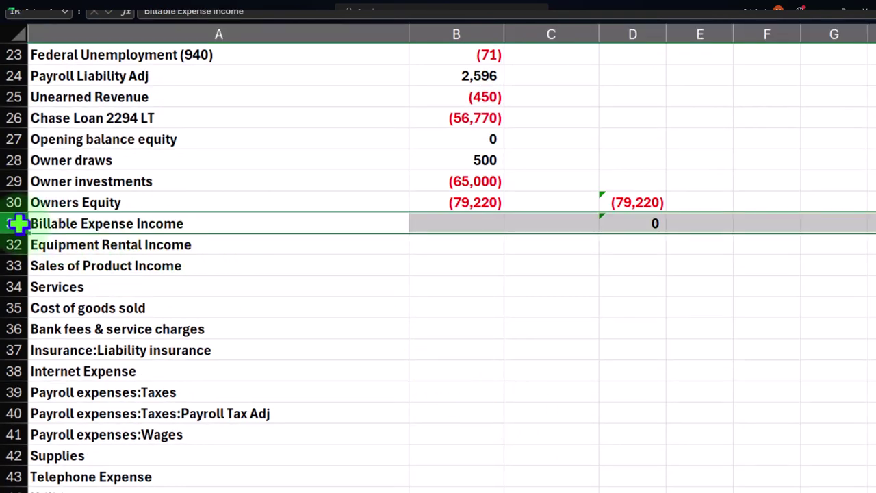
drag(15, 224, 10, 438)
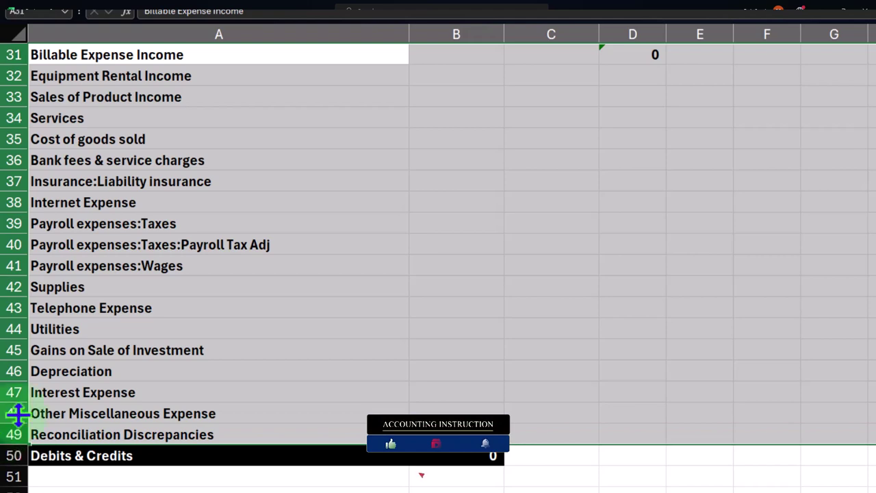
right_click(316, 232)
click(348, 378)
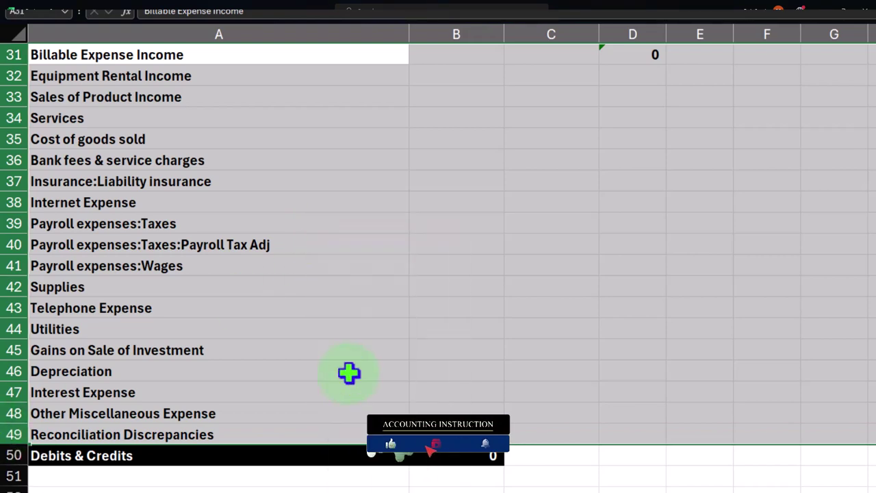
scroll(397, 327, up, 3)
click(470, 245)
key(alt+equal)
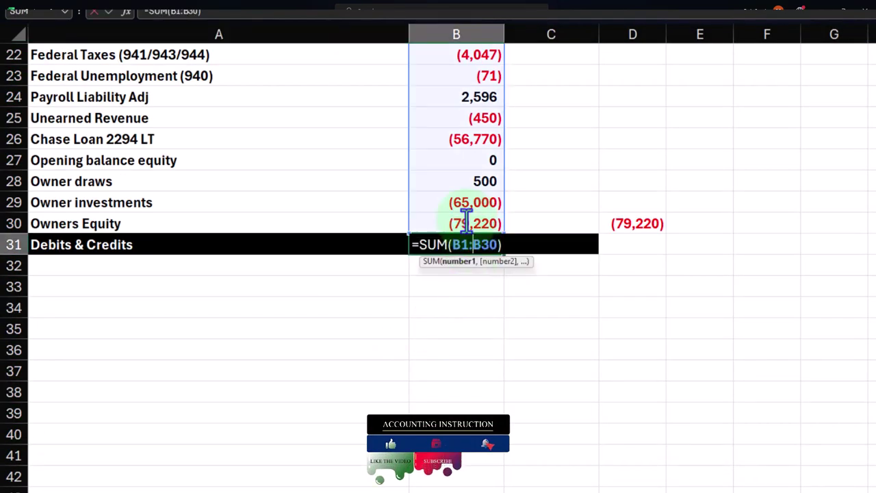
key(Return)
Remove the check sum from D30 and review the remaining balances and the Debits & Credits total
click(642, 223)
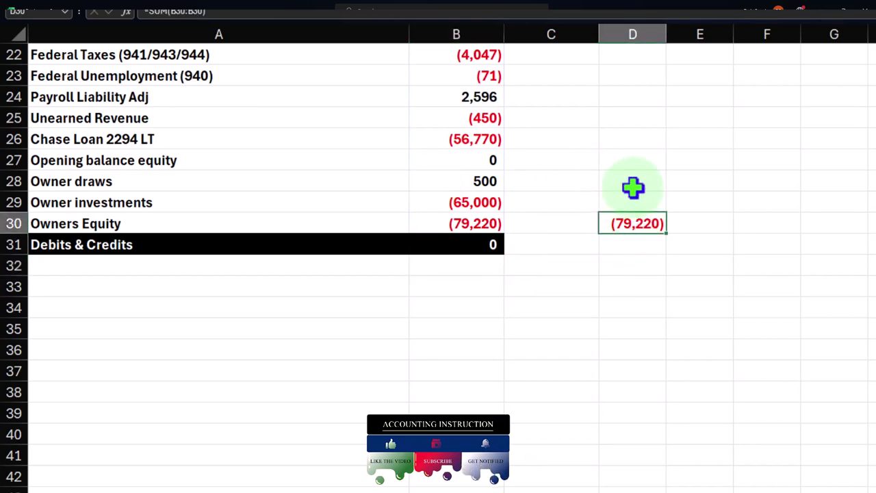
key(Delete)
scroll(568, 309, up, 4)
scroll(539, 407, down, 2)
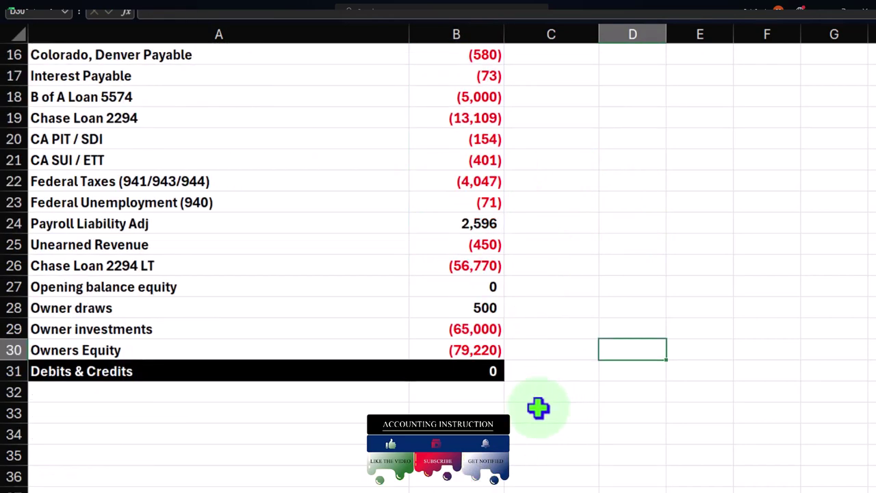
click(494, 373)
double_click(494, 373)
key(Return)
scroll(493, 351, up, 5)
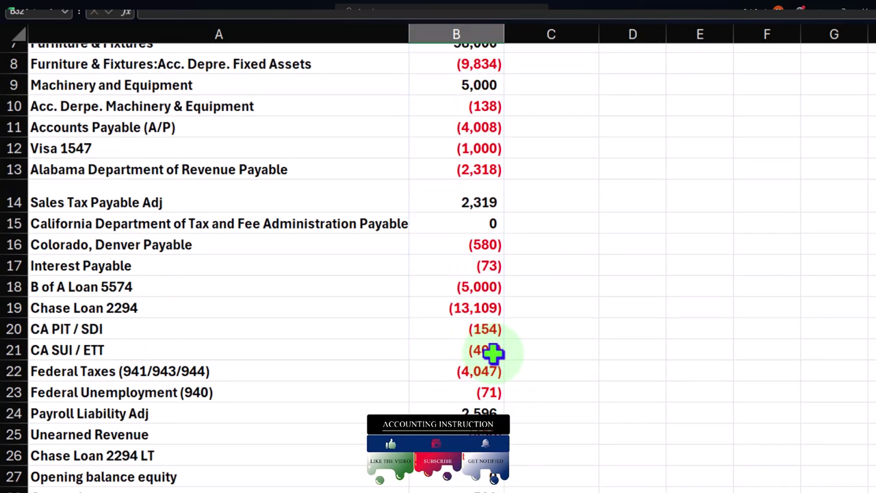
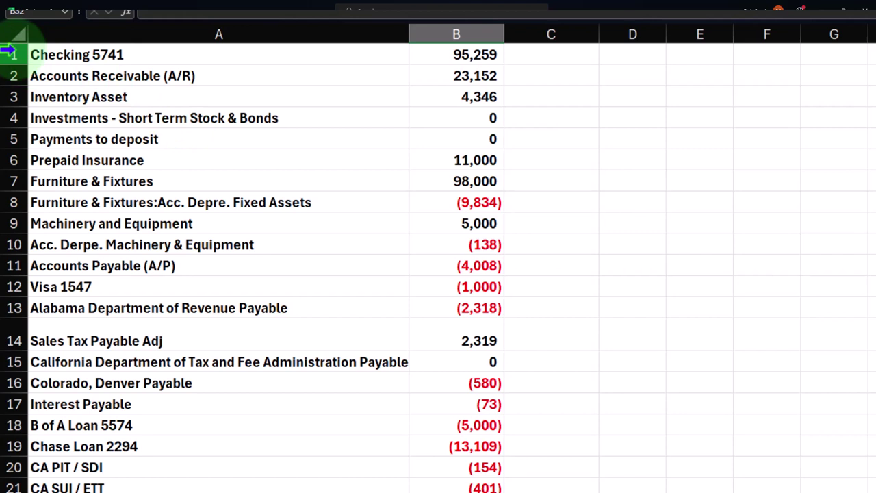
Insert a blank row above the first checking account and narrow column C to a thin spacer
click(8, 51)
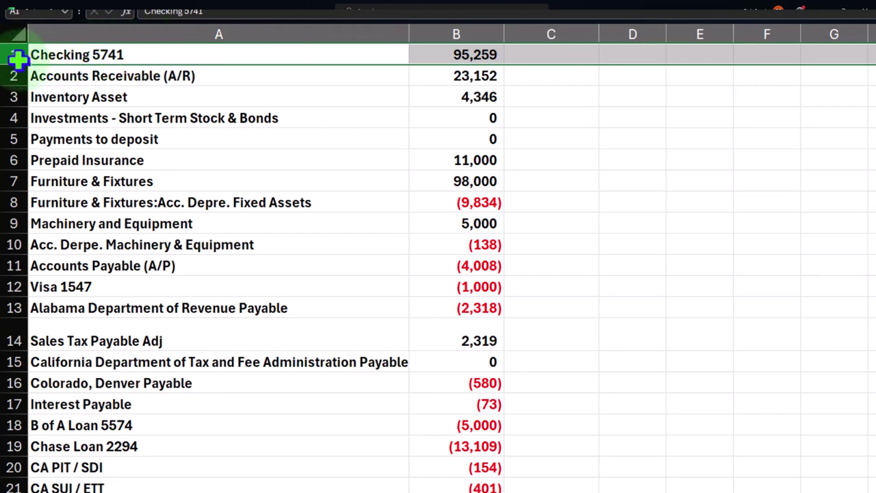
right_click(305, 59)
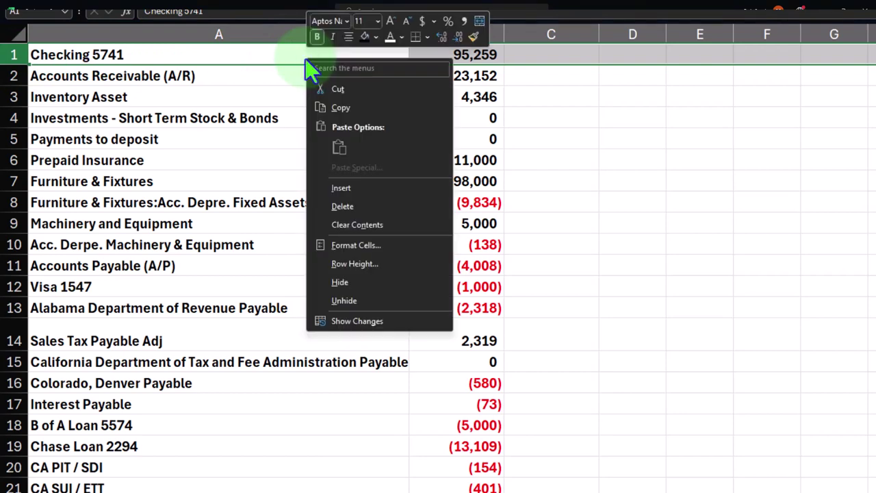
click(341, 188)
click(564, 184)
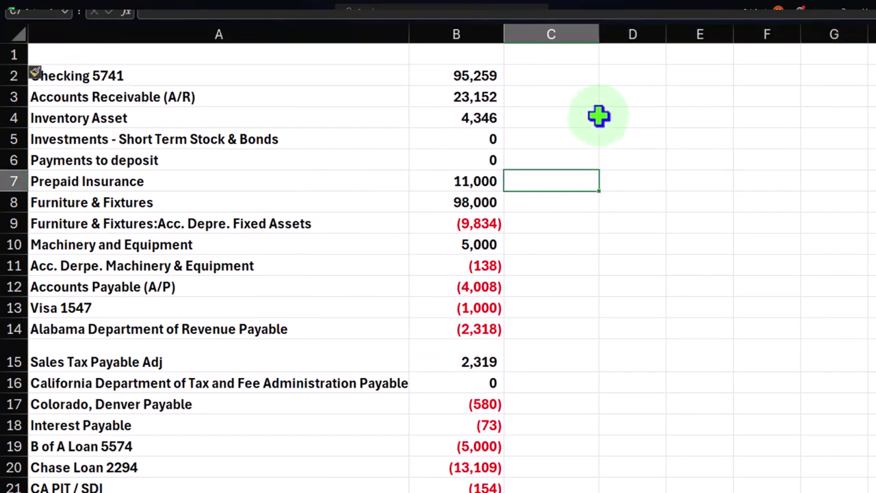
drag(591, 34, 523, 40)
Enter Jan and Feb in D1 and E1, and fill the month series across to Dec in O1
click(579, 55)
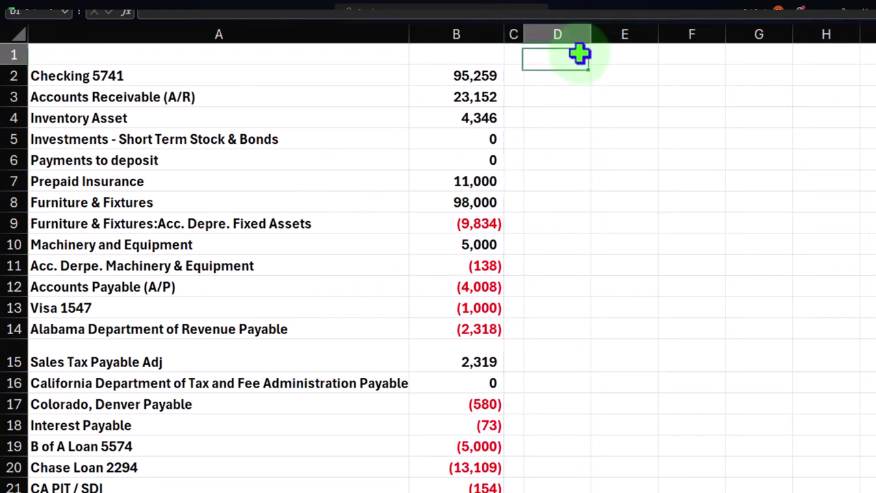
text(Jan)
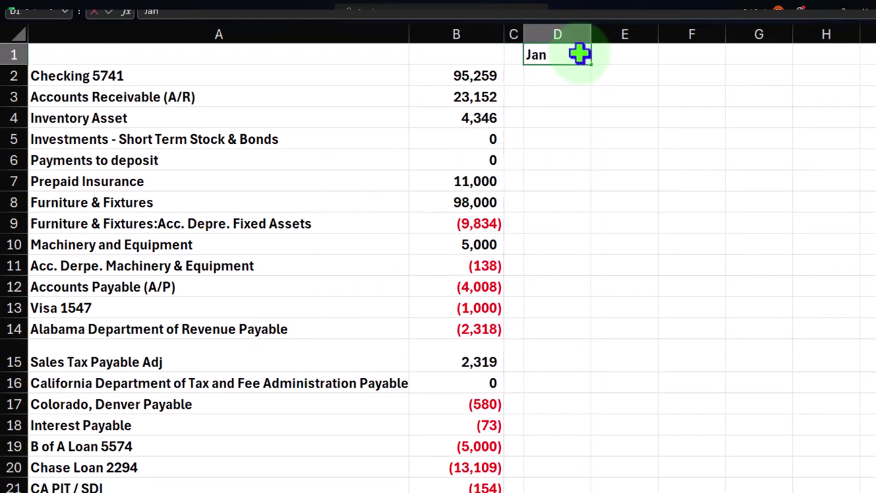
key(Tab)
text(Feb)
key(Return)
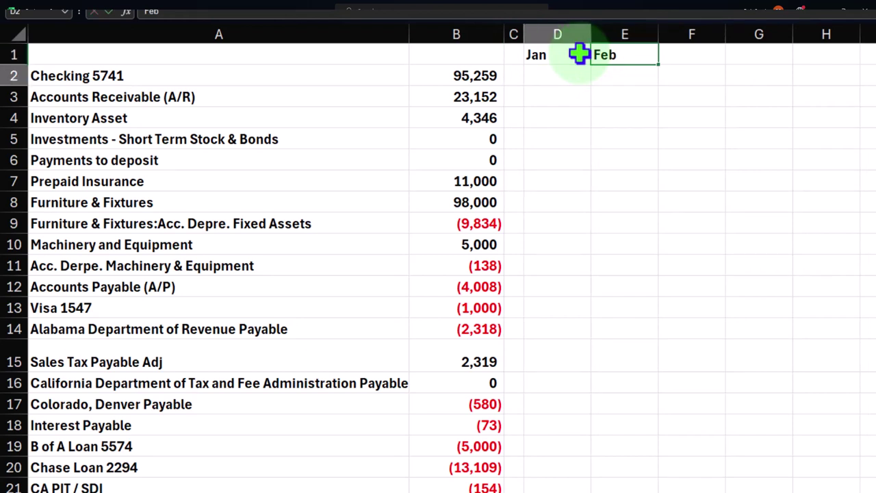
click(580, 55)
drag(579, 55, 600, 53)
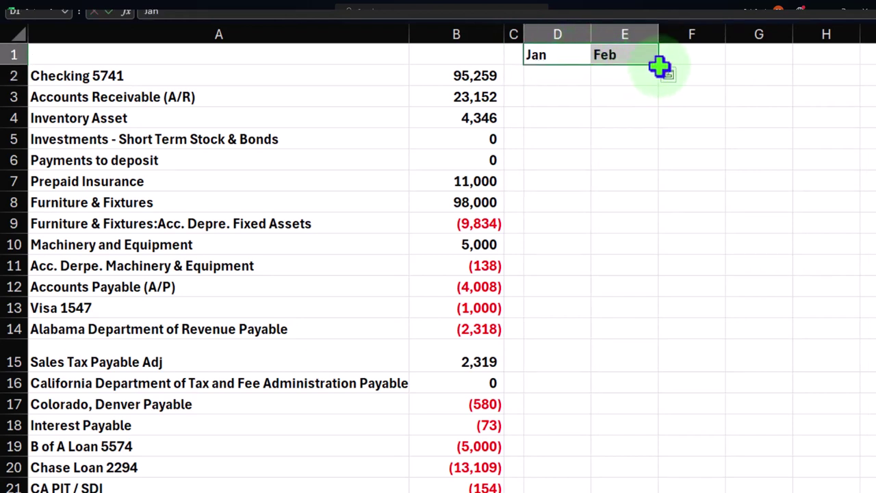
drag(661, 66, 532, 145)
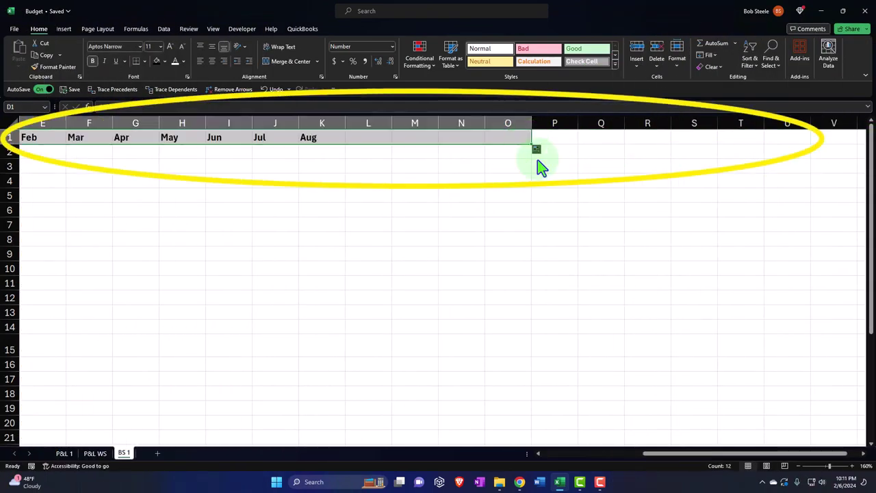
Format the month headers in D1:O1 with black fill, white text and centered alignment
drag(678, 456, 553, 456)
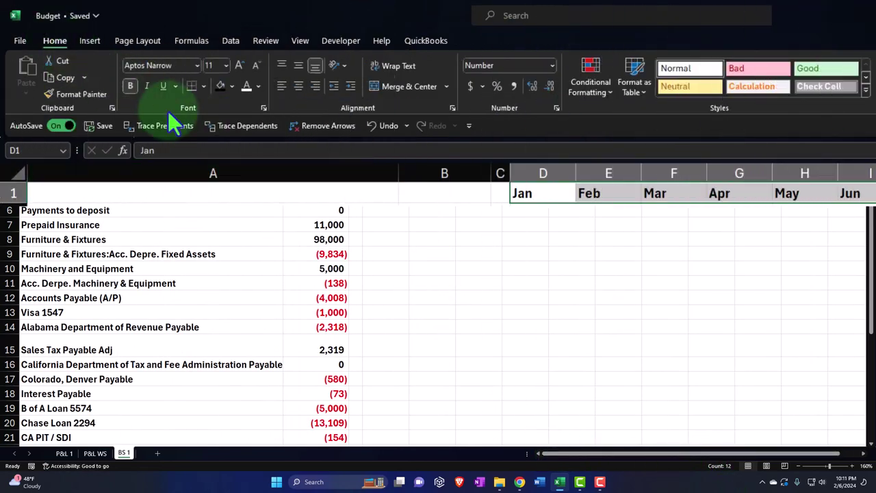
click(221, 87)
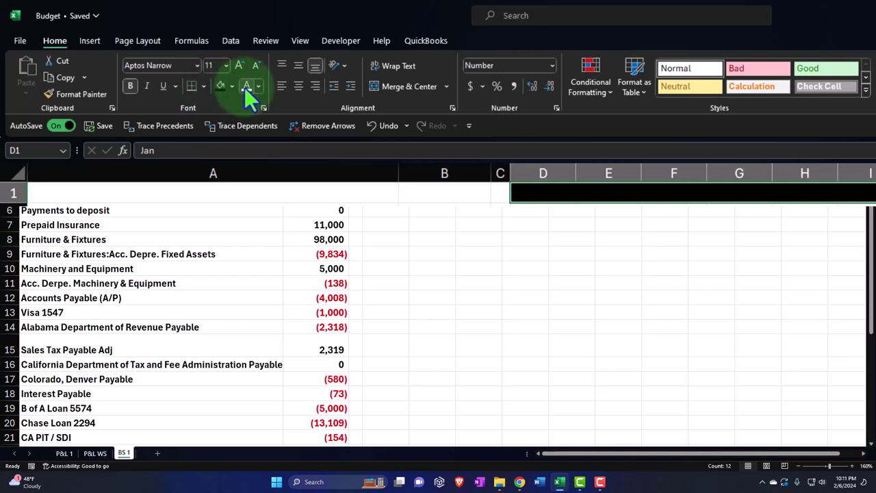
click(246, 86)
click(298, 85)
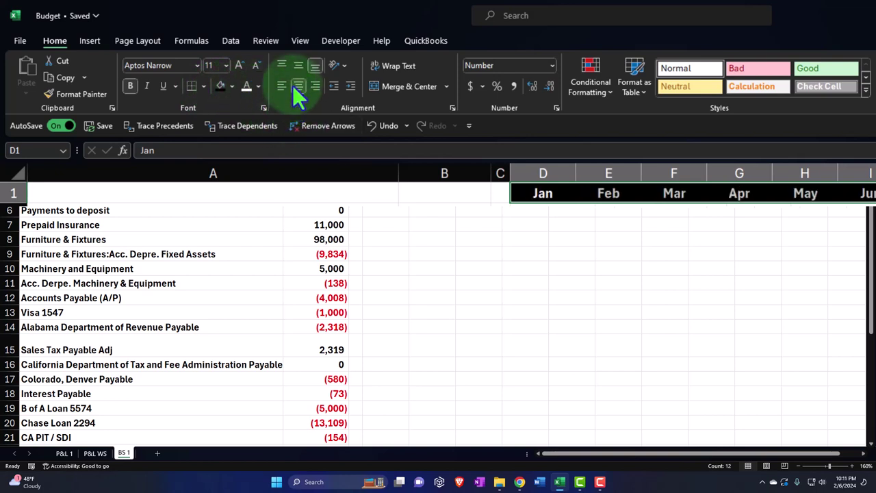
Narrow column A and shorten the account name in A9 to Acc. Depre. Fixed Assets
drag(403, 186, 289, 186)
click(166, 363)
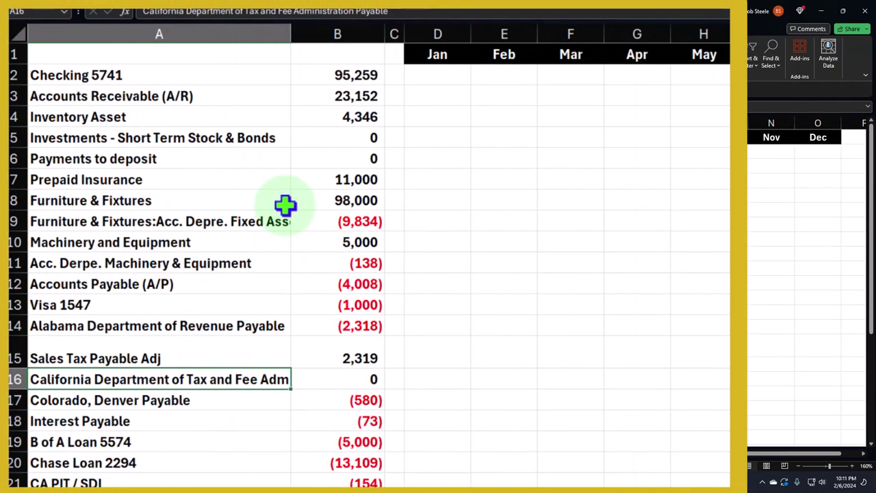
double_click(154, 220)
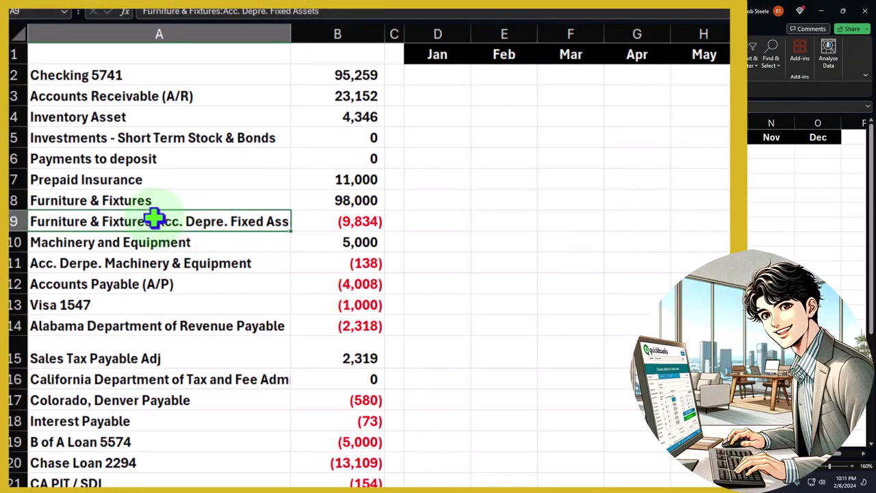
key(Delete)
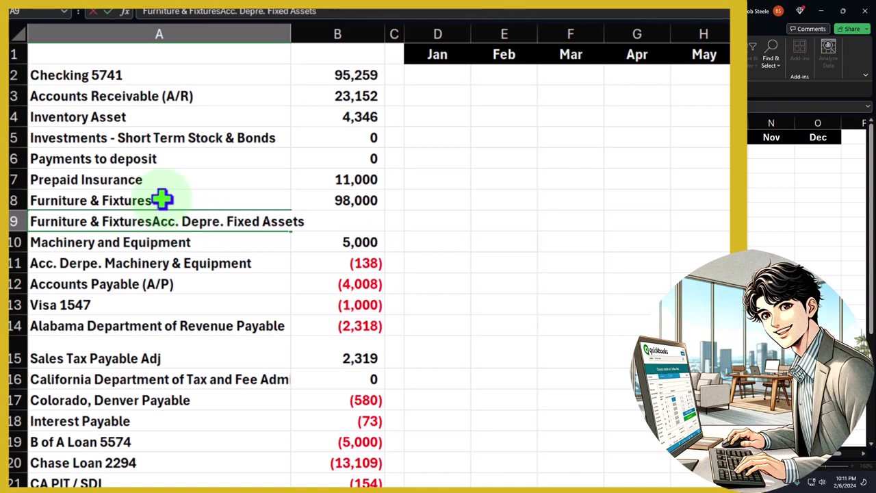
key(BackSpace)
key(BackSpace)
key(BackSpace)
key(BackSpace)
key(BackSpace)
key(BackSpace)
key(BackSpace)
key(BackSpace)
key(BackSpace)
key(BackSpace)
key(BackSpace)
key(BackSpace)
key(BackSpace)
key(BackSpace)
key(BackSpace)
key(BackSpace)
key(BackSpace)
key(BackSpace)
key(BackSpace)
key(BackSpace)
key(Return)
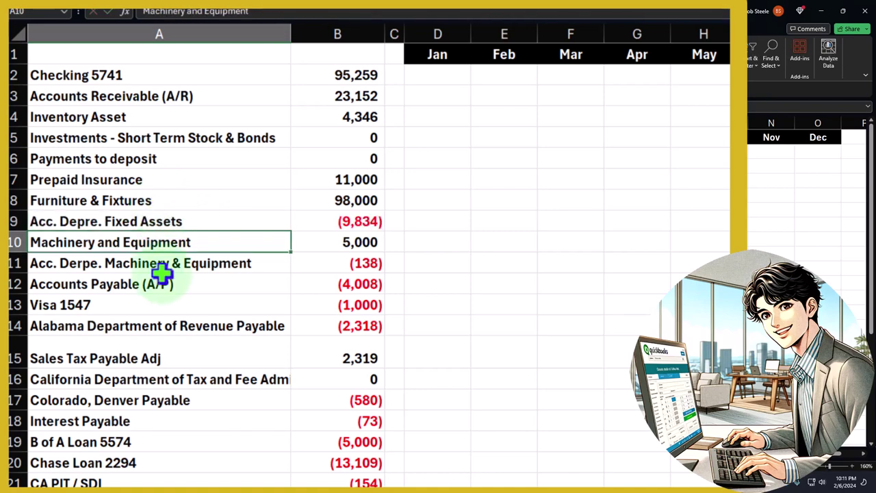
Review the account list, the opening balances in column B from the checking account down, and the first January budget cell
scroll(160, 290, down, 4)
scroll(160, 293, down, 2)
scroll(160, 294, up, 6)
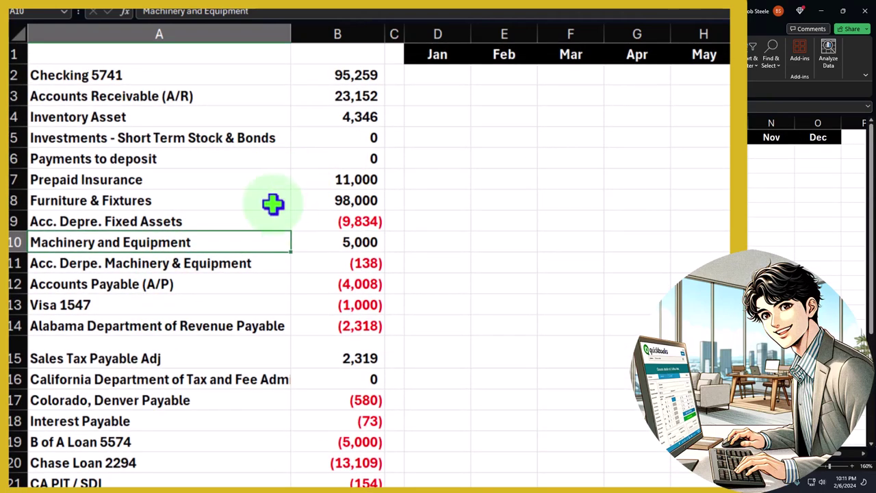
drag(348, 75, 327, 346)
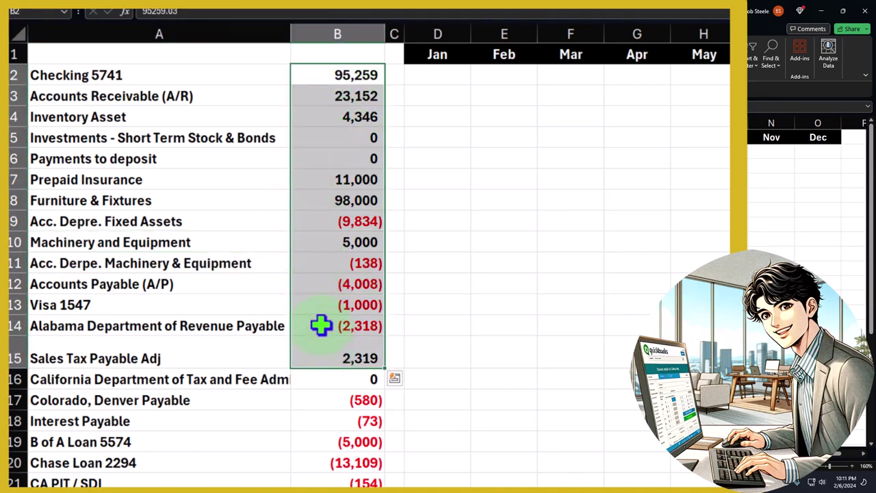
click(334, 81)
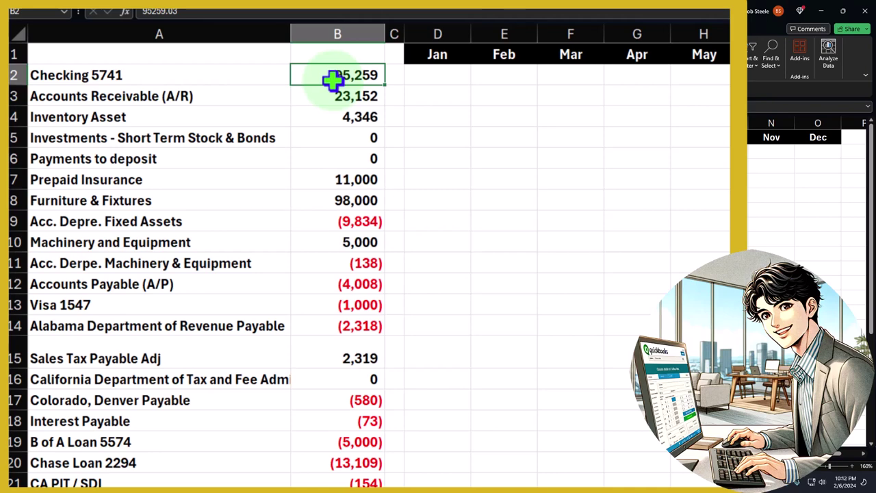
click(441, 72)
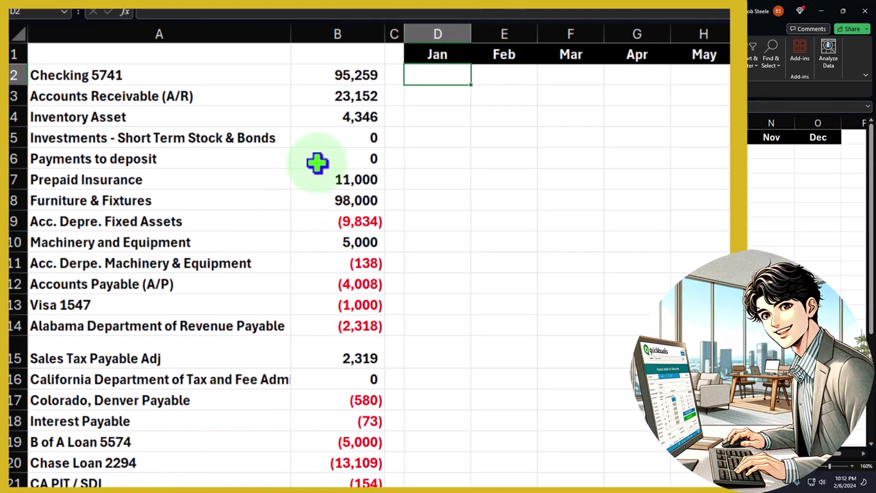
click(196, 96)
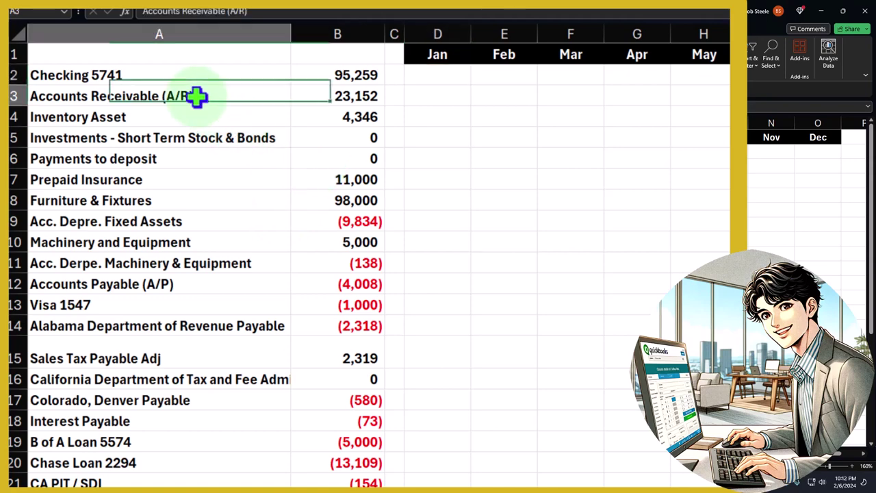